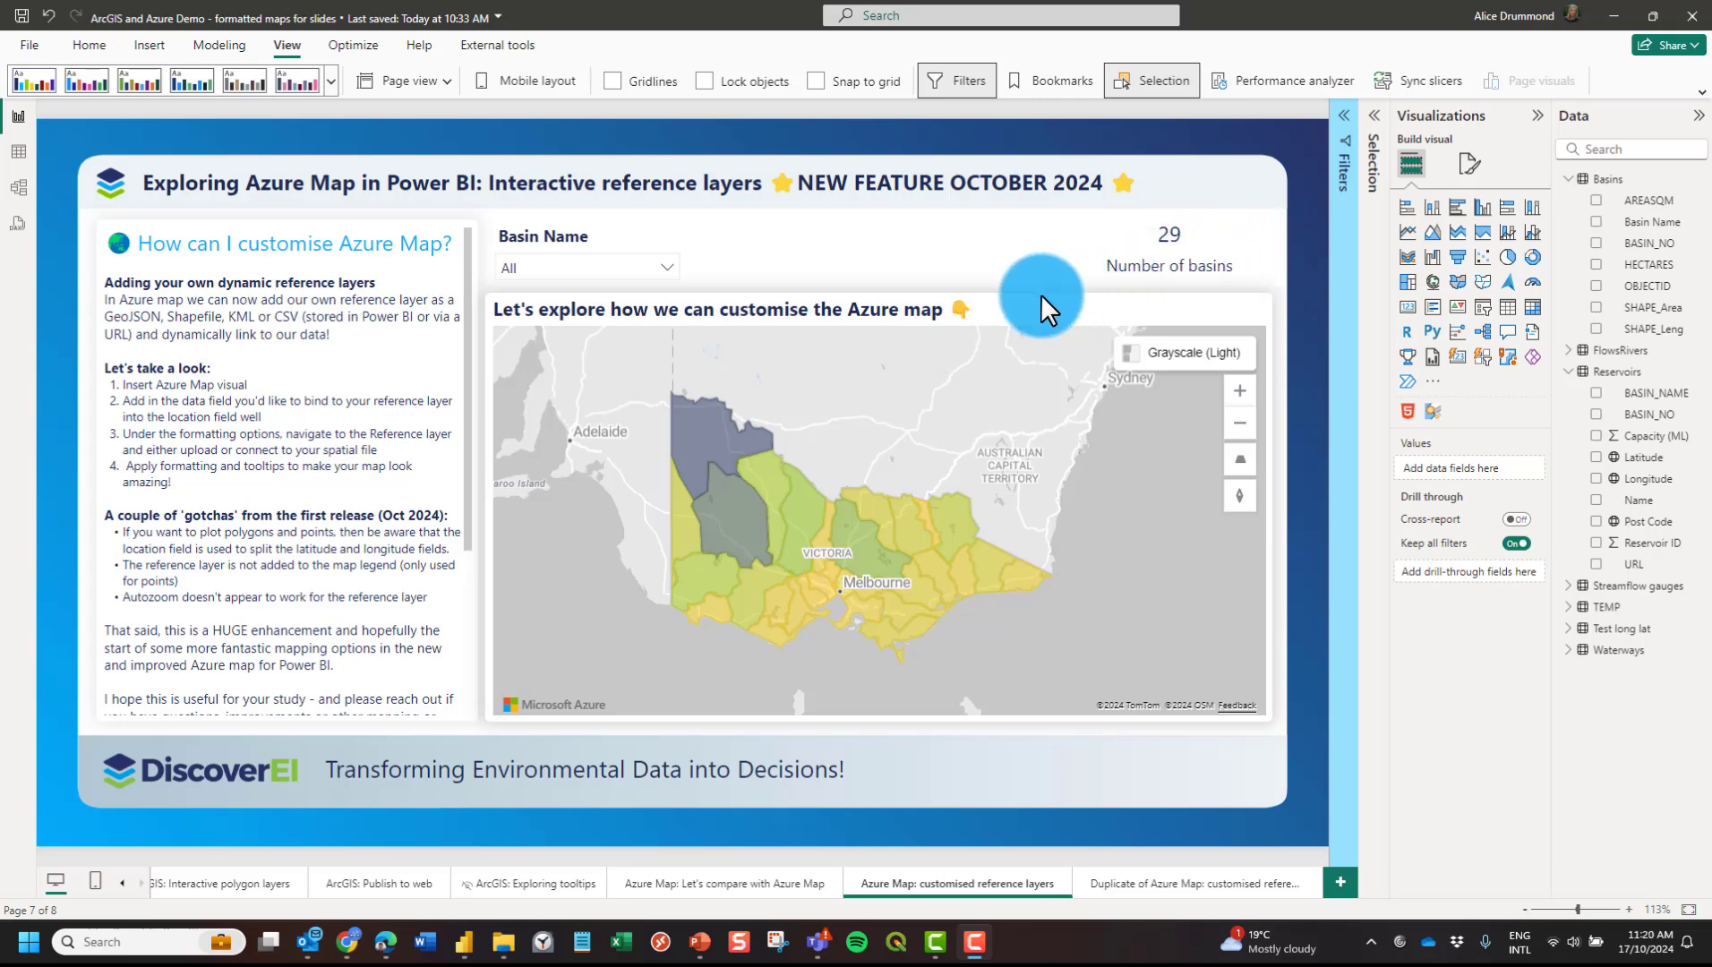
Filter the Basin Name slicer to Avoca, Barwon, Broken and Bunyip Rivers, then clear it.
{"action": "left_click", "coordinate": [1010, 300]}
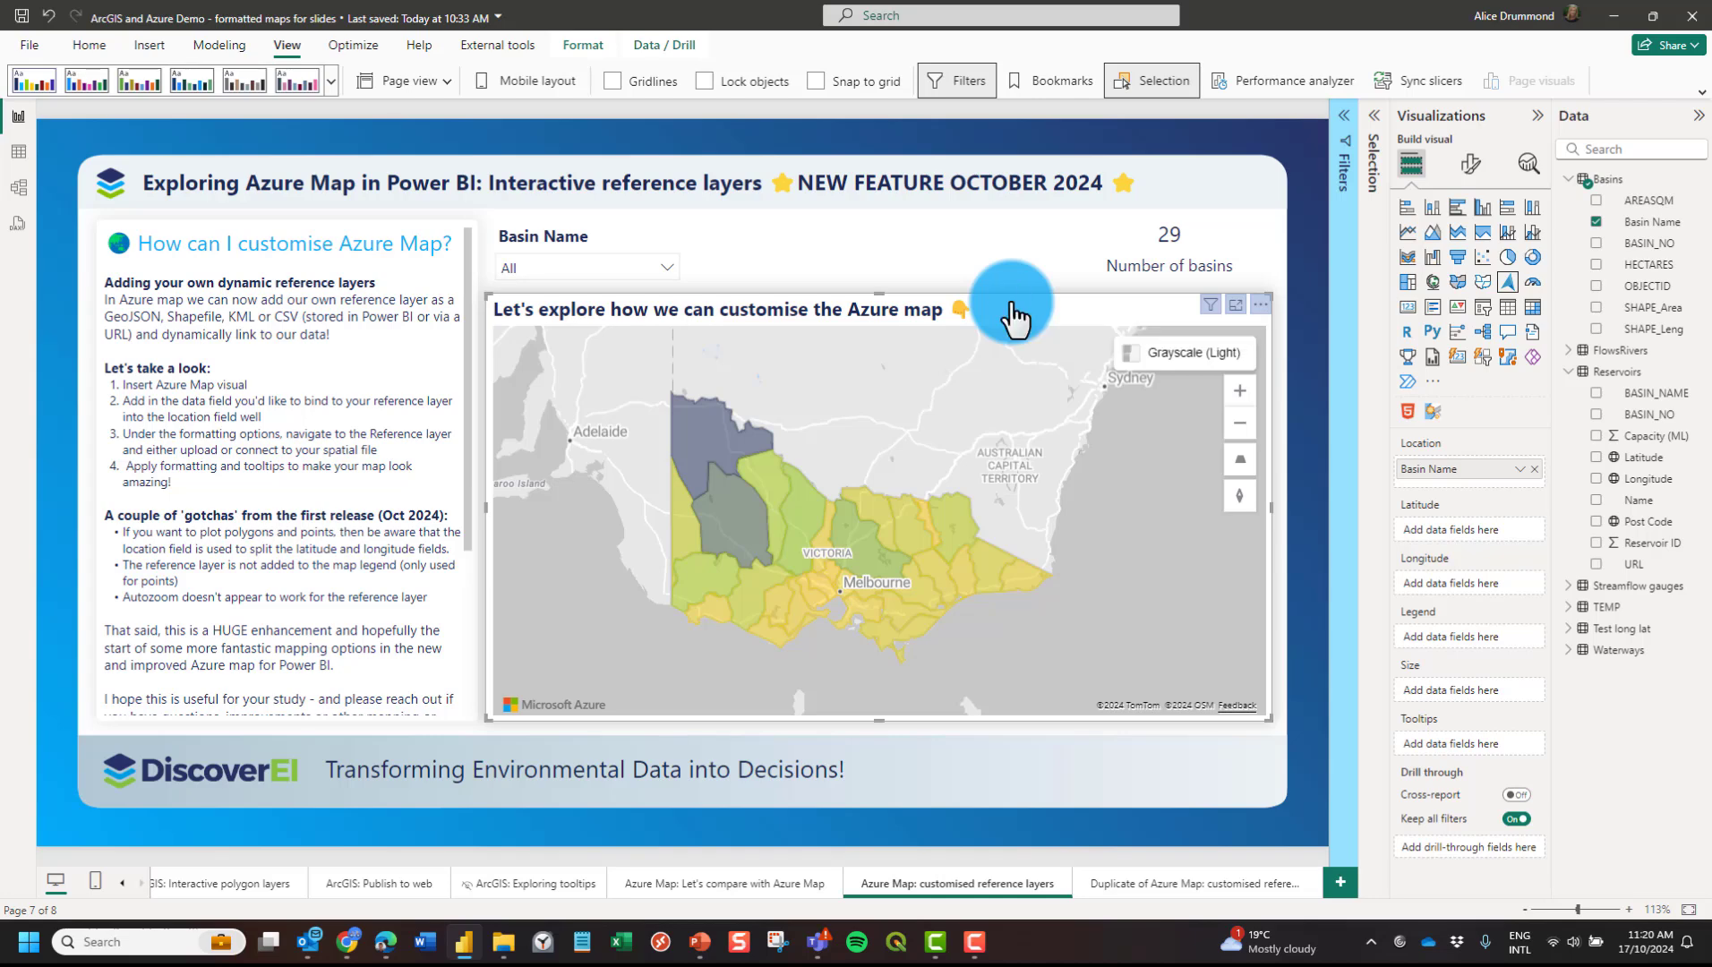
{"action": "left_click", "coordinate": [609, 266]}
{"action": "left_click", "coordinate": [562, 326]}
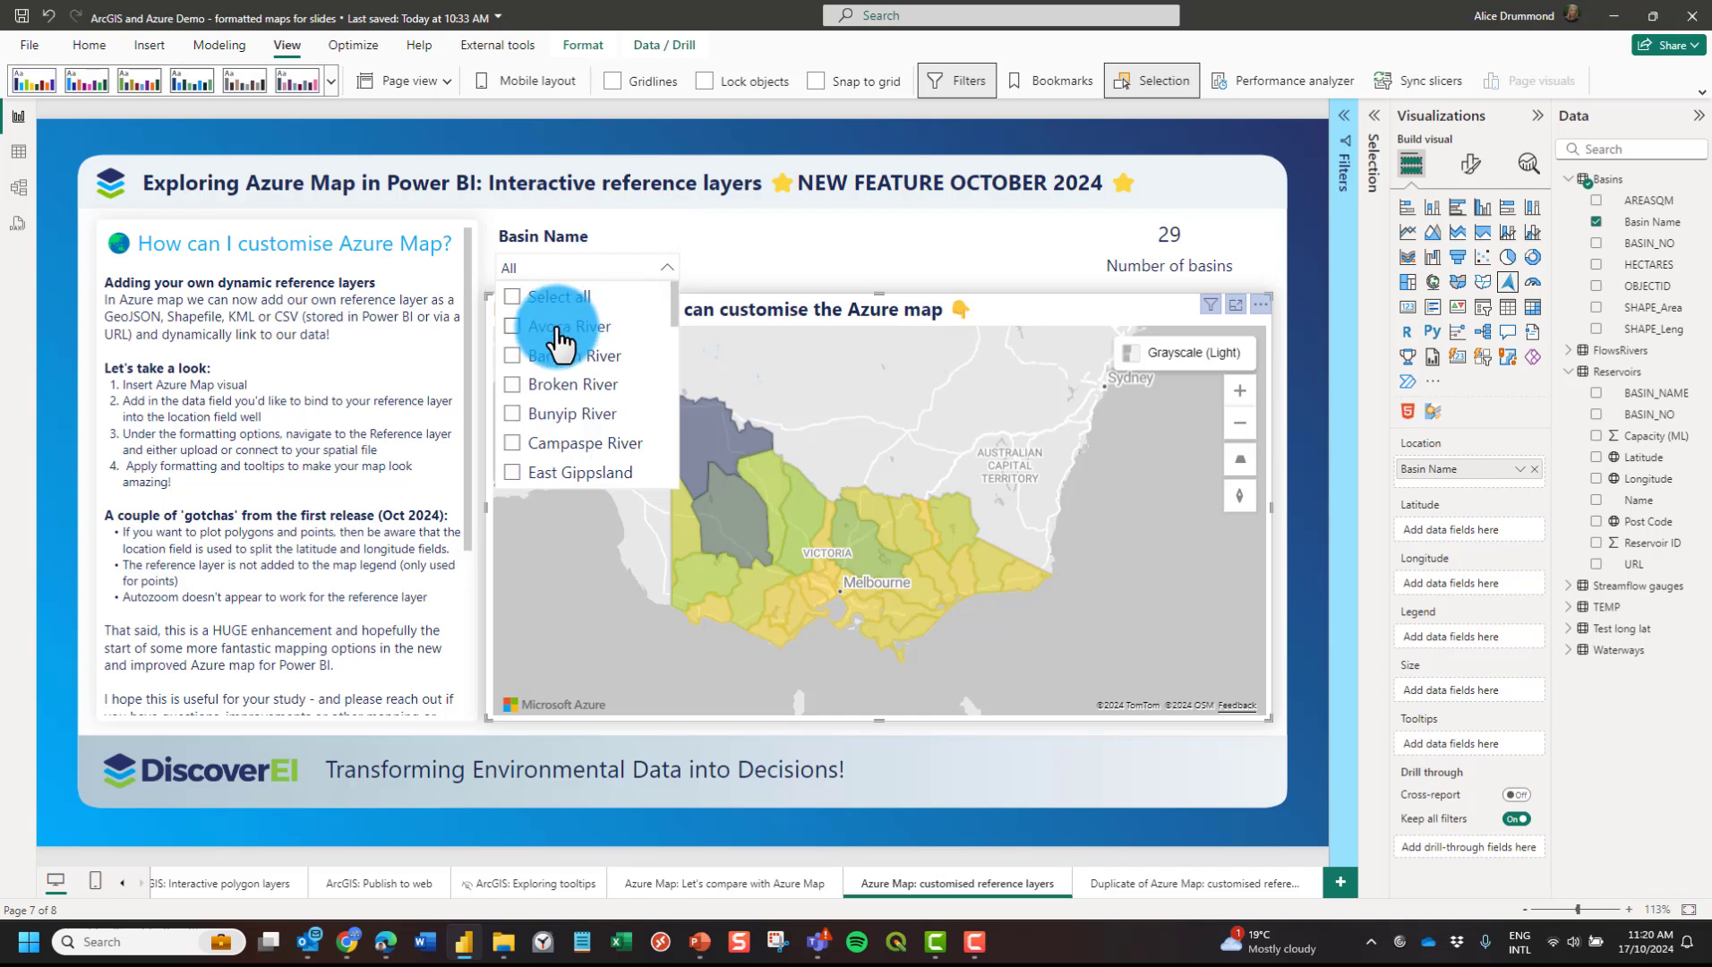
{"action": "left_click", "coordinate": [562, 360]}
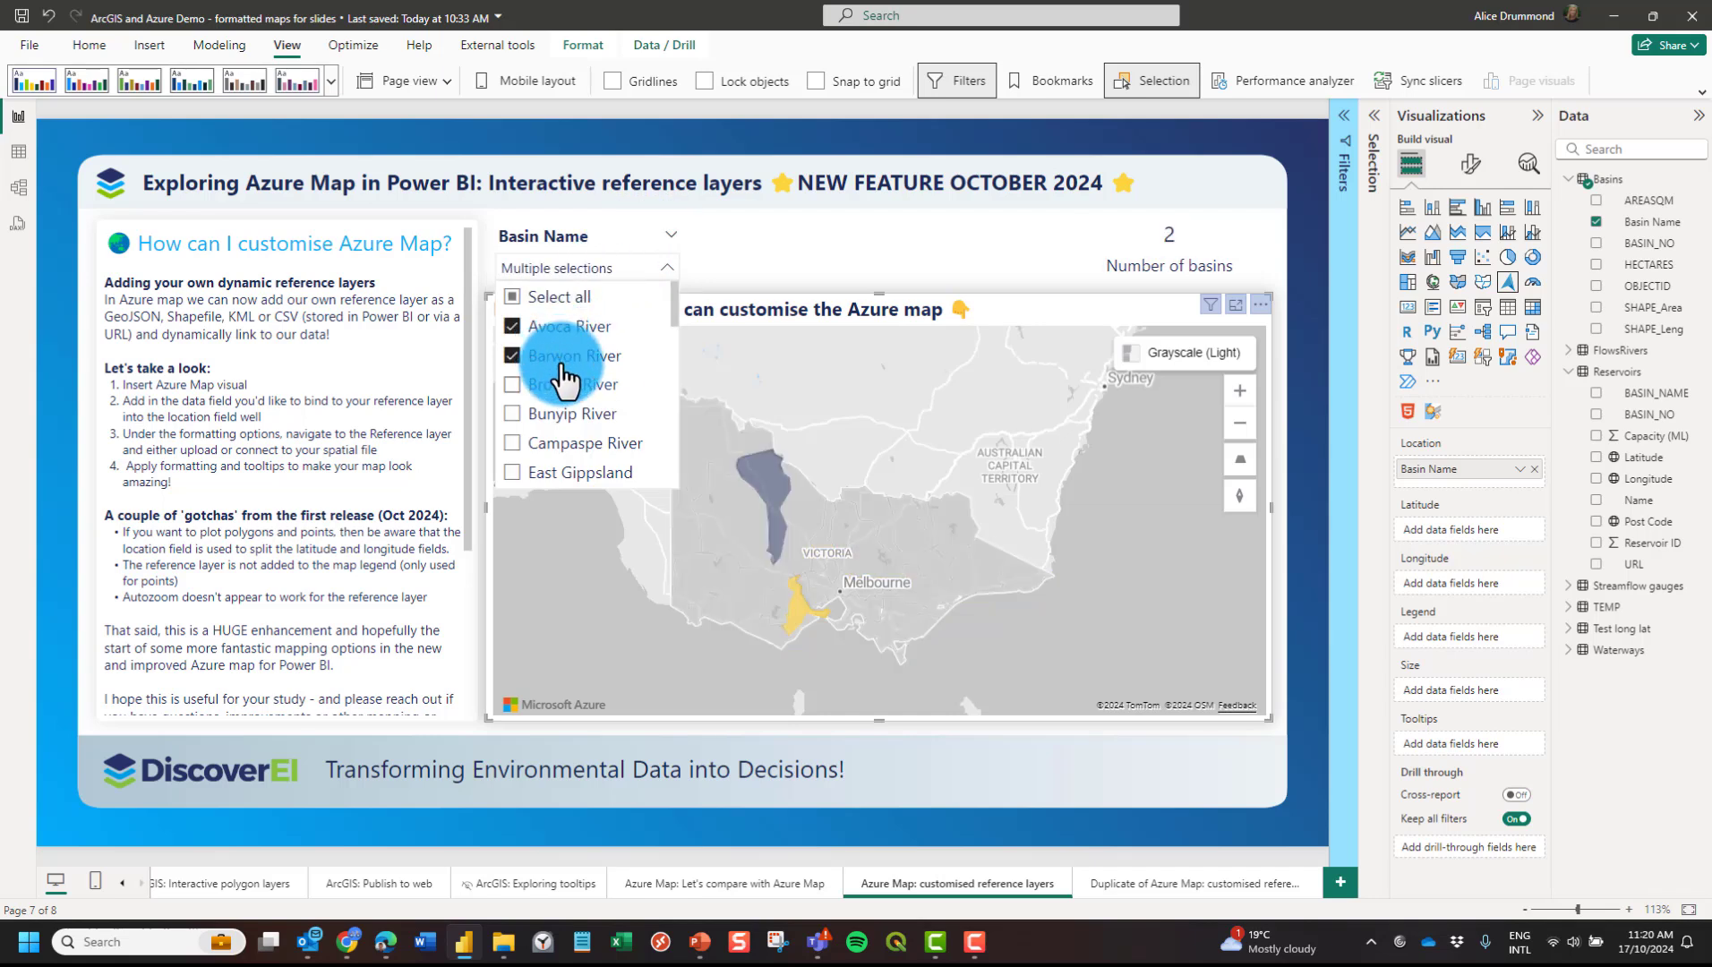
{"action": "left_click", "coordinate": [569, 386]}
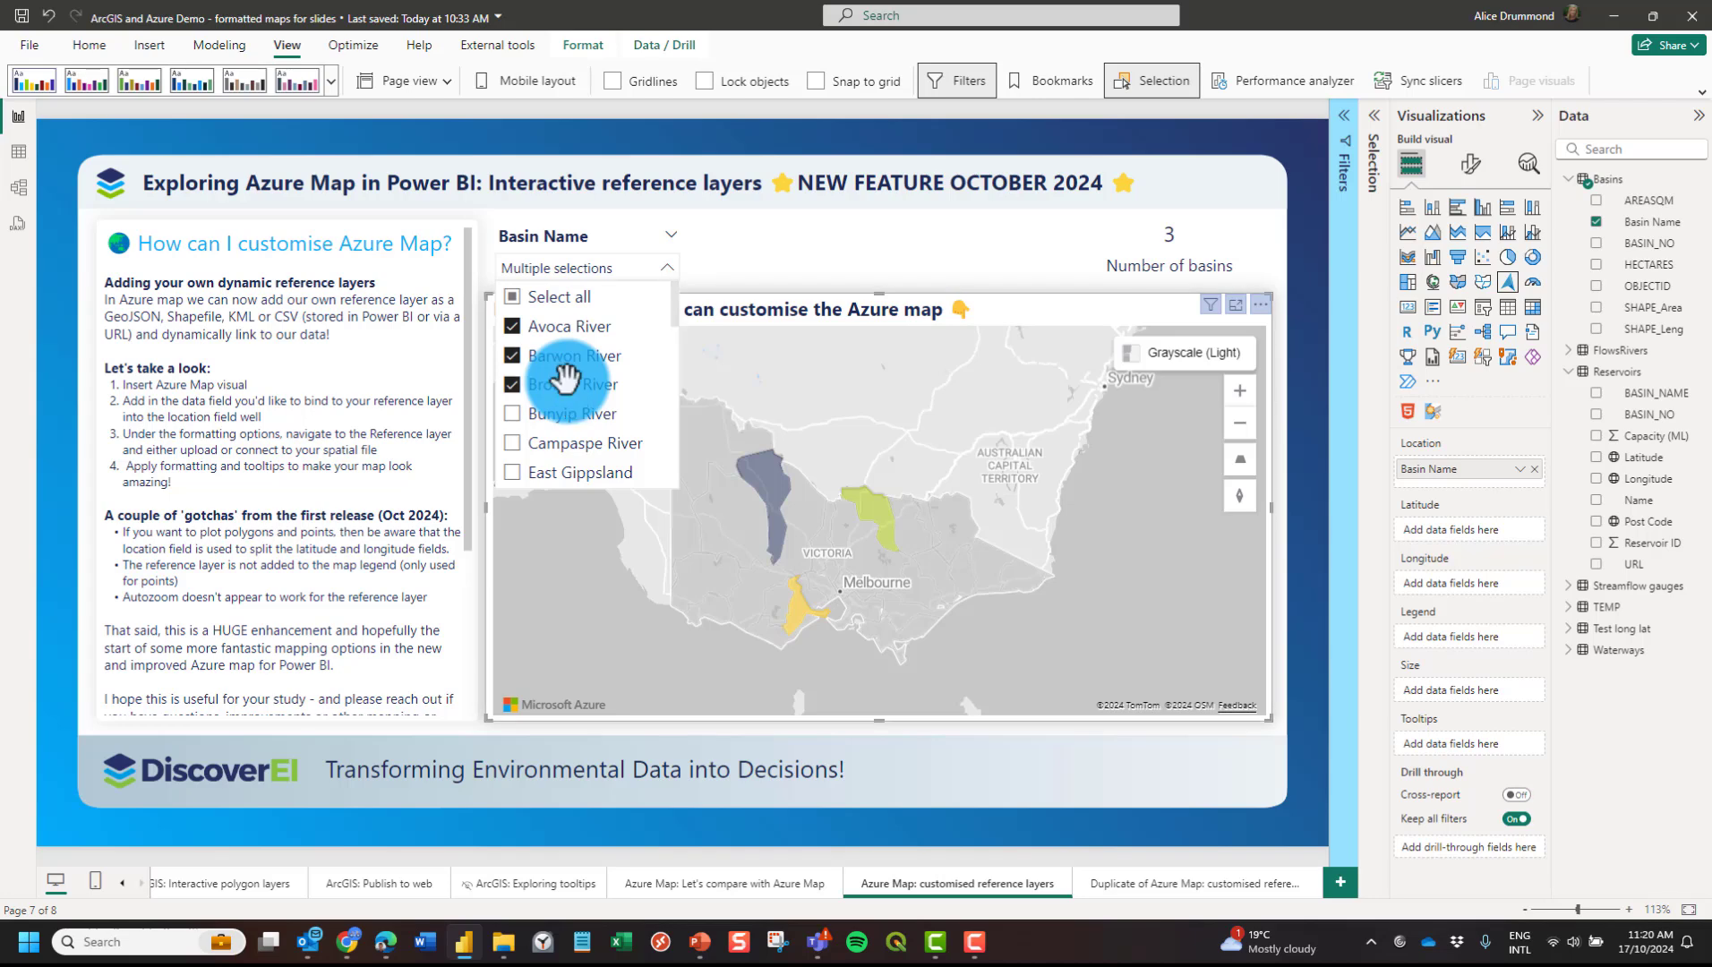
{"action": "left_click", "coordinate": [582, 419]}
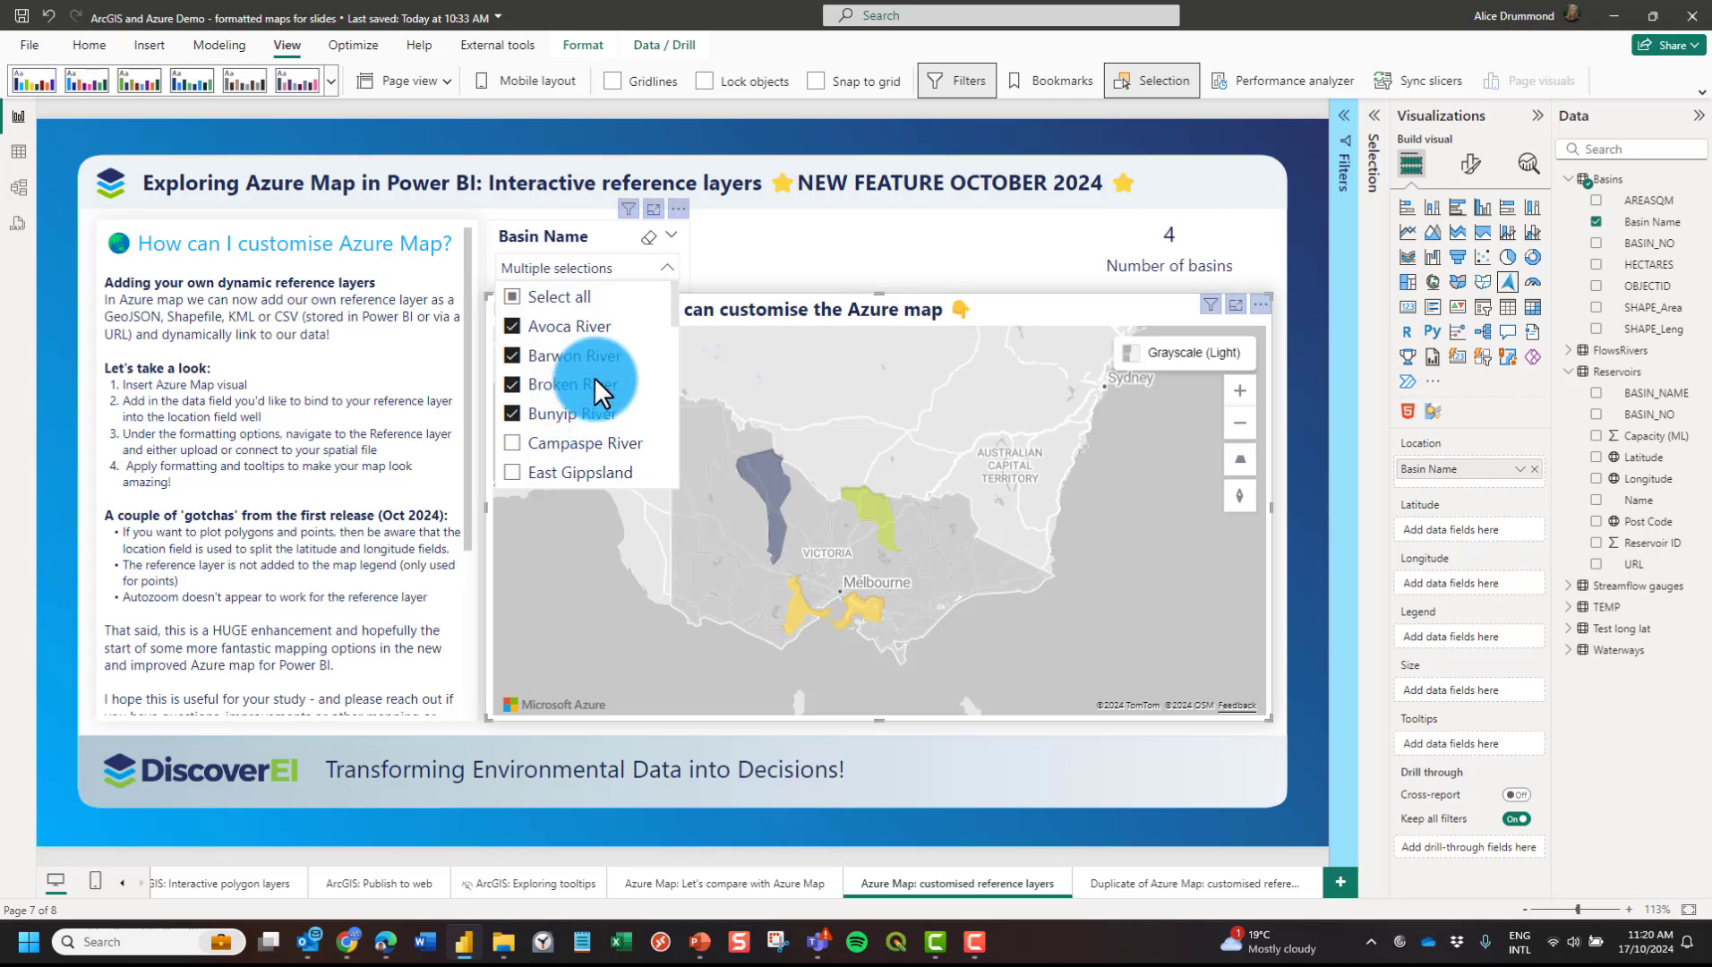
{"action": "left_click", "coordinate": [667, 266]}
{"action": "left_click", "coordinate": [648, 236]}
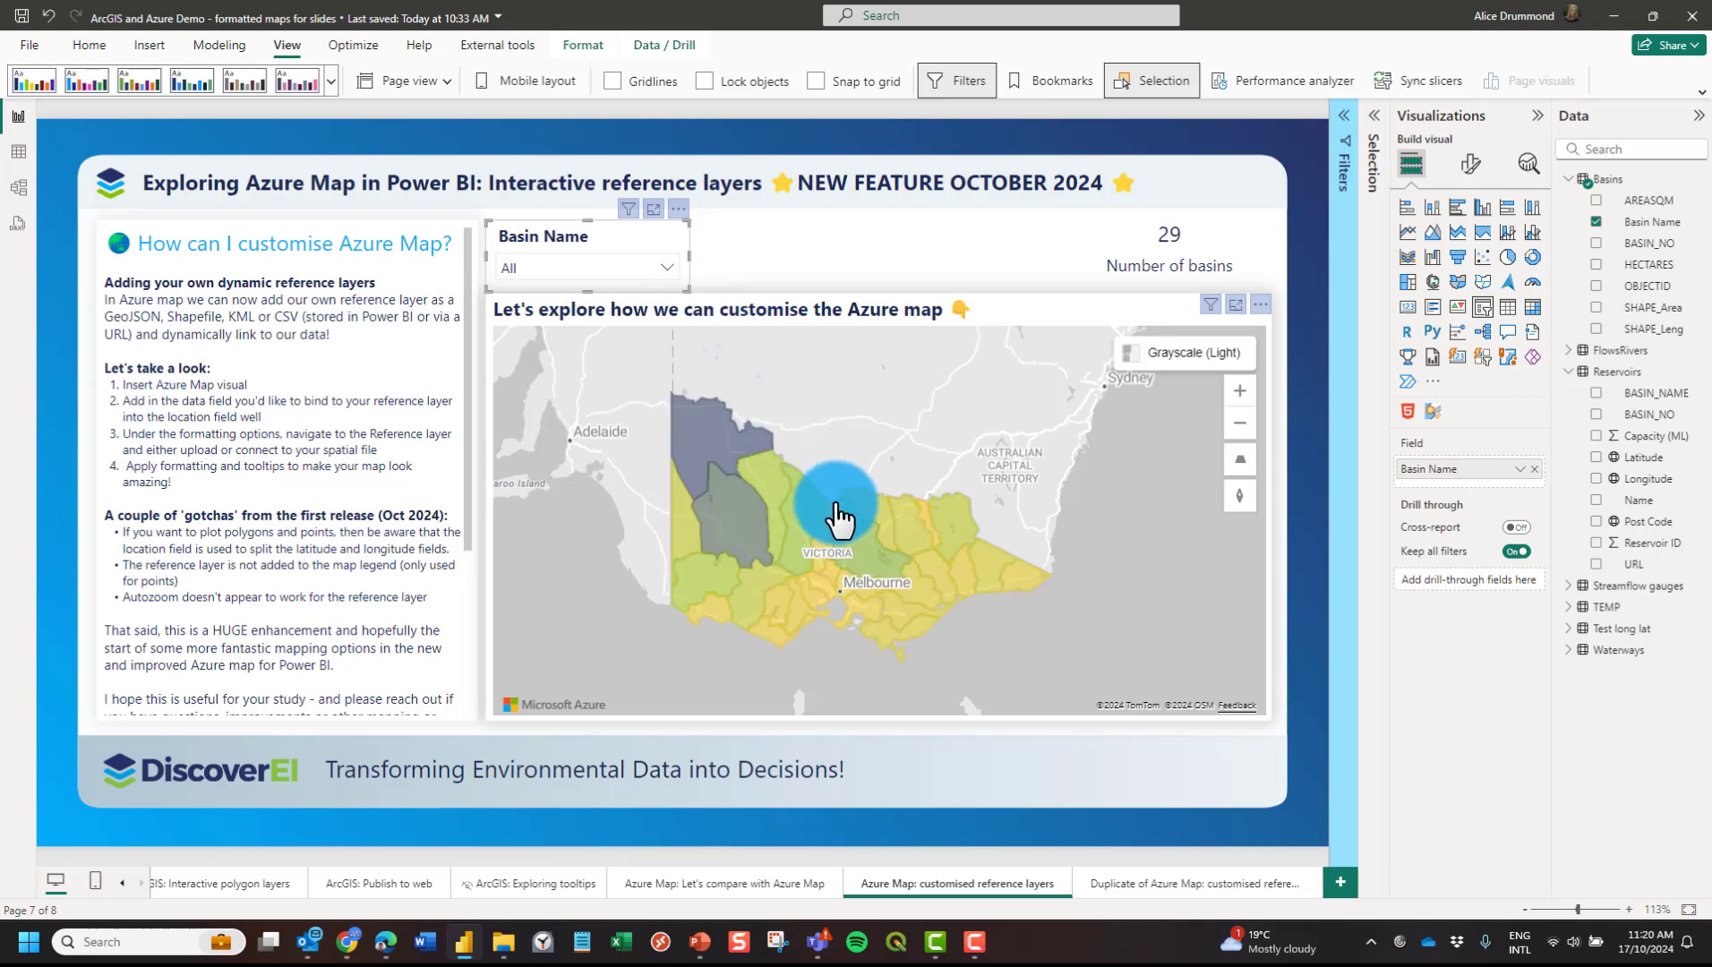
Cross-filter the report by selecting basins on the existing map, then clear the selection.
{"action": "left_click", "coordinate": [862, 543]}
{"action": "mouse_move", "coordinate": [860, 539]}
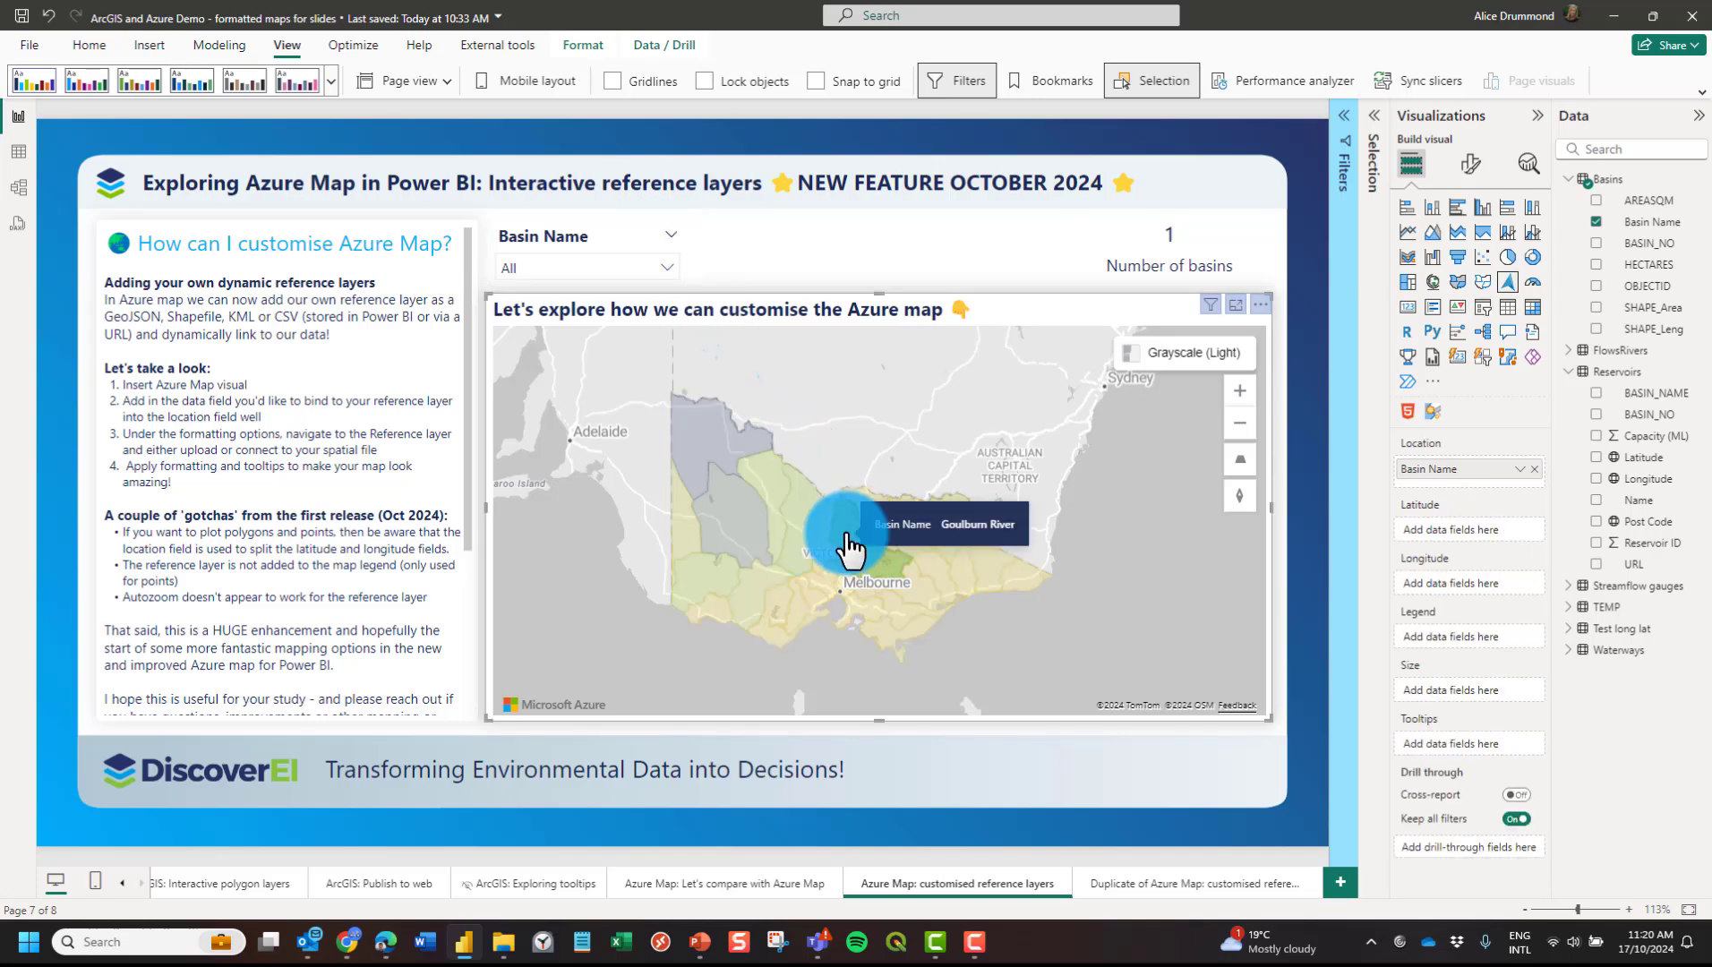
{"action": "left_click", "coordinate": [873, 518], "text": "ctrl"}
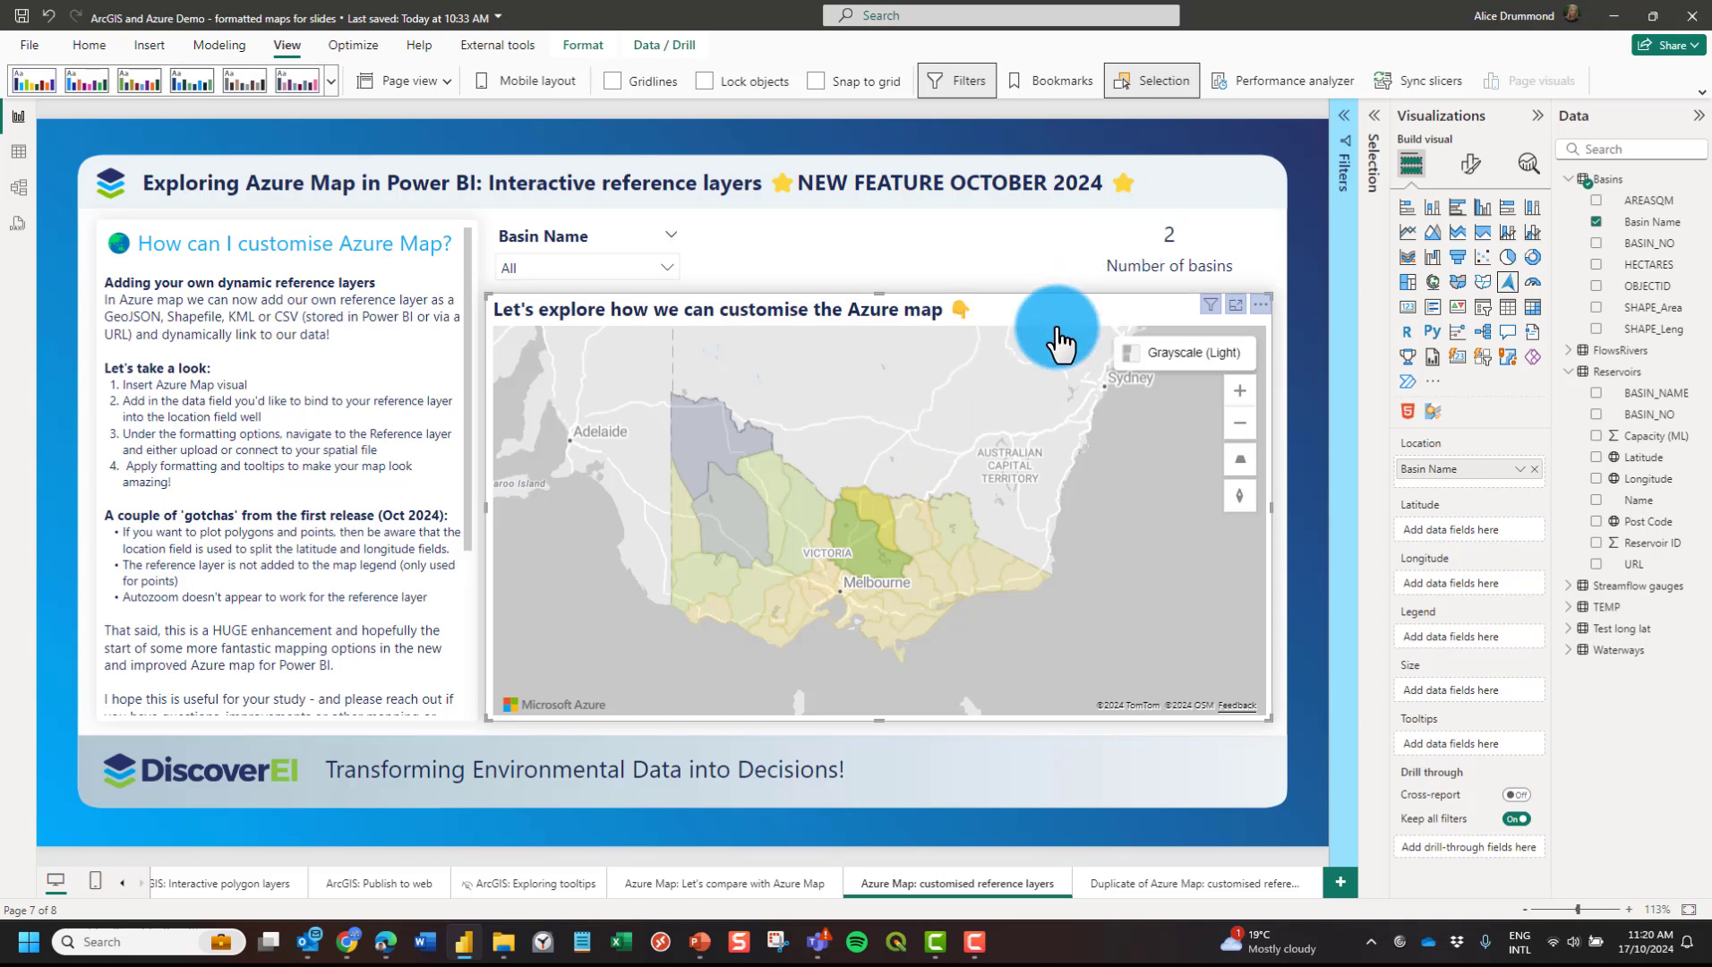
{"action": "left_click", "coordinate": [877, 525]}
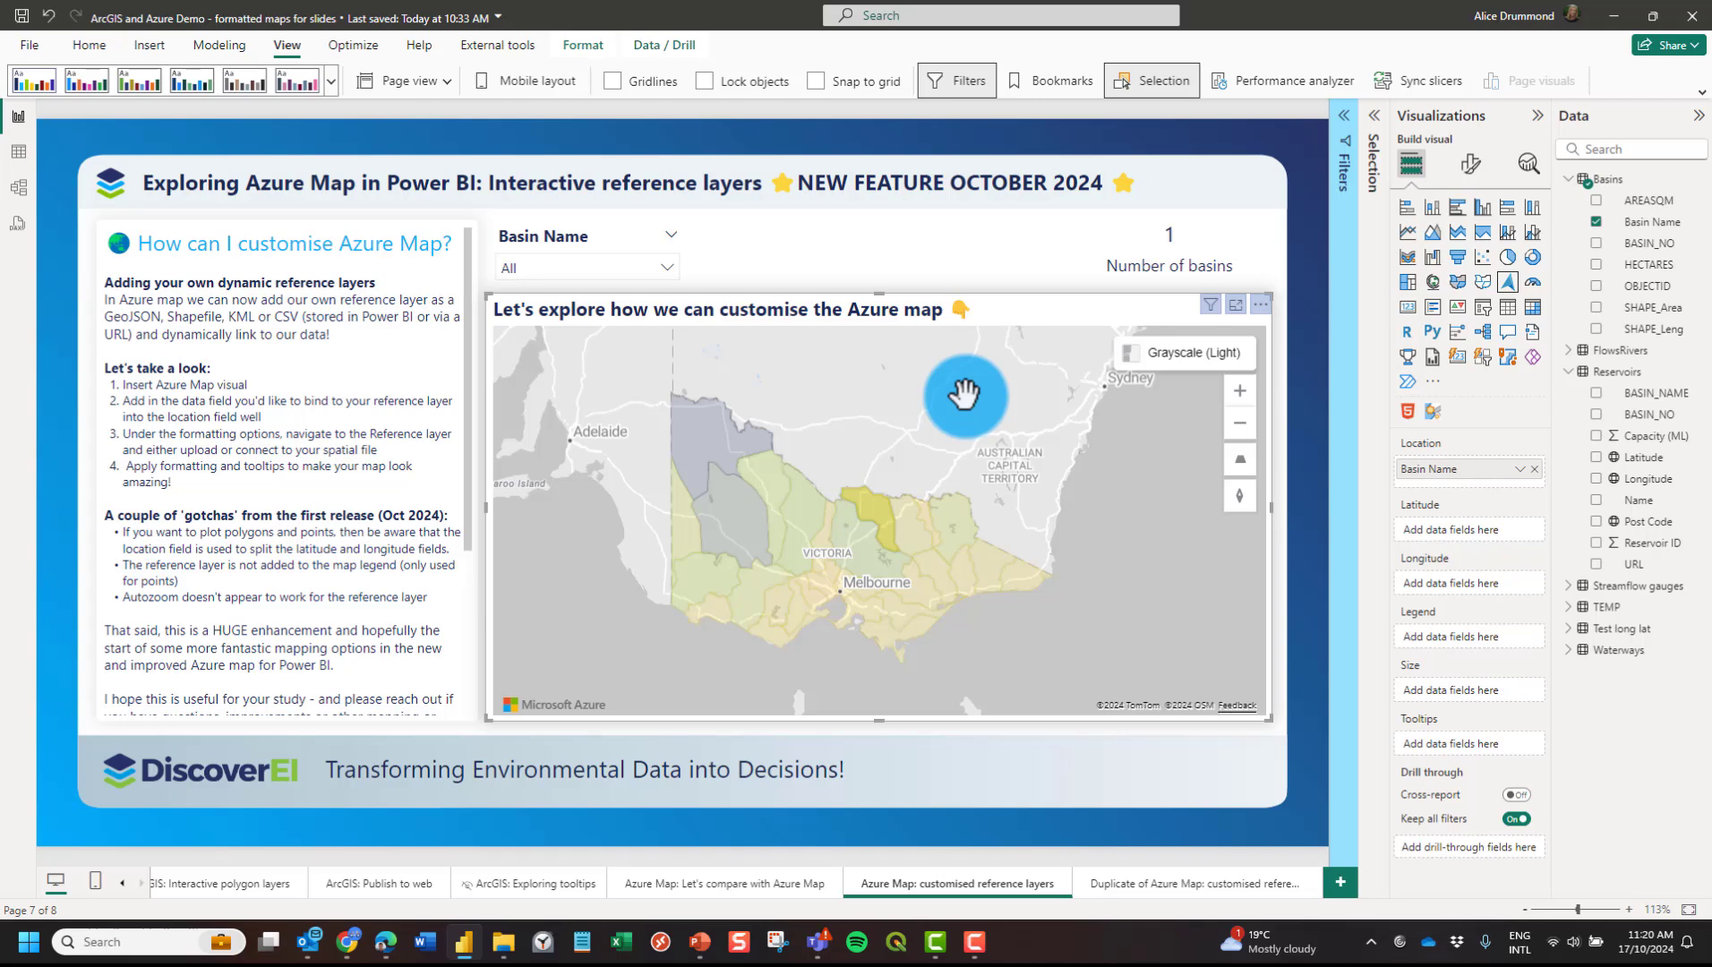
{"action": "left_click", "coordinate": [879, 451]}
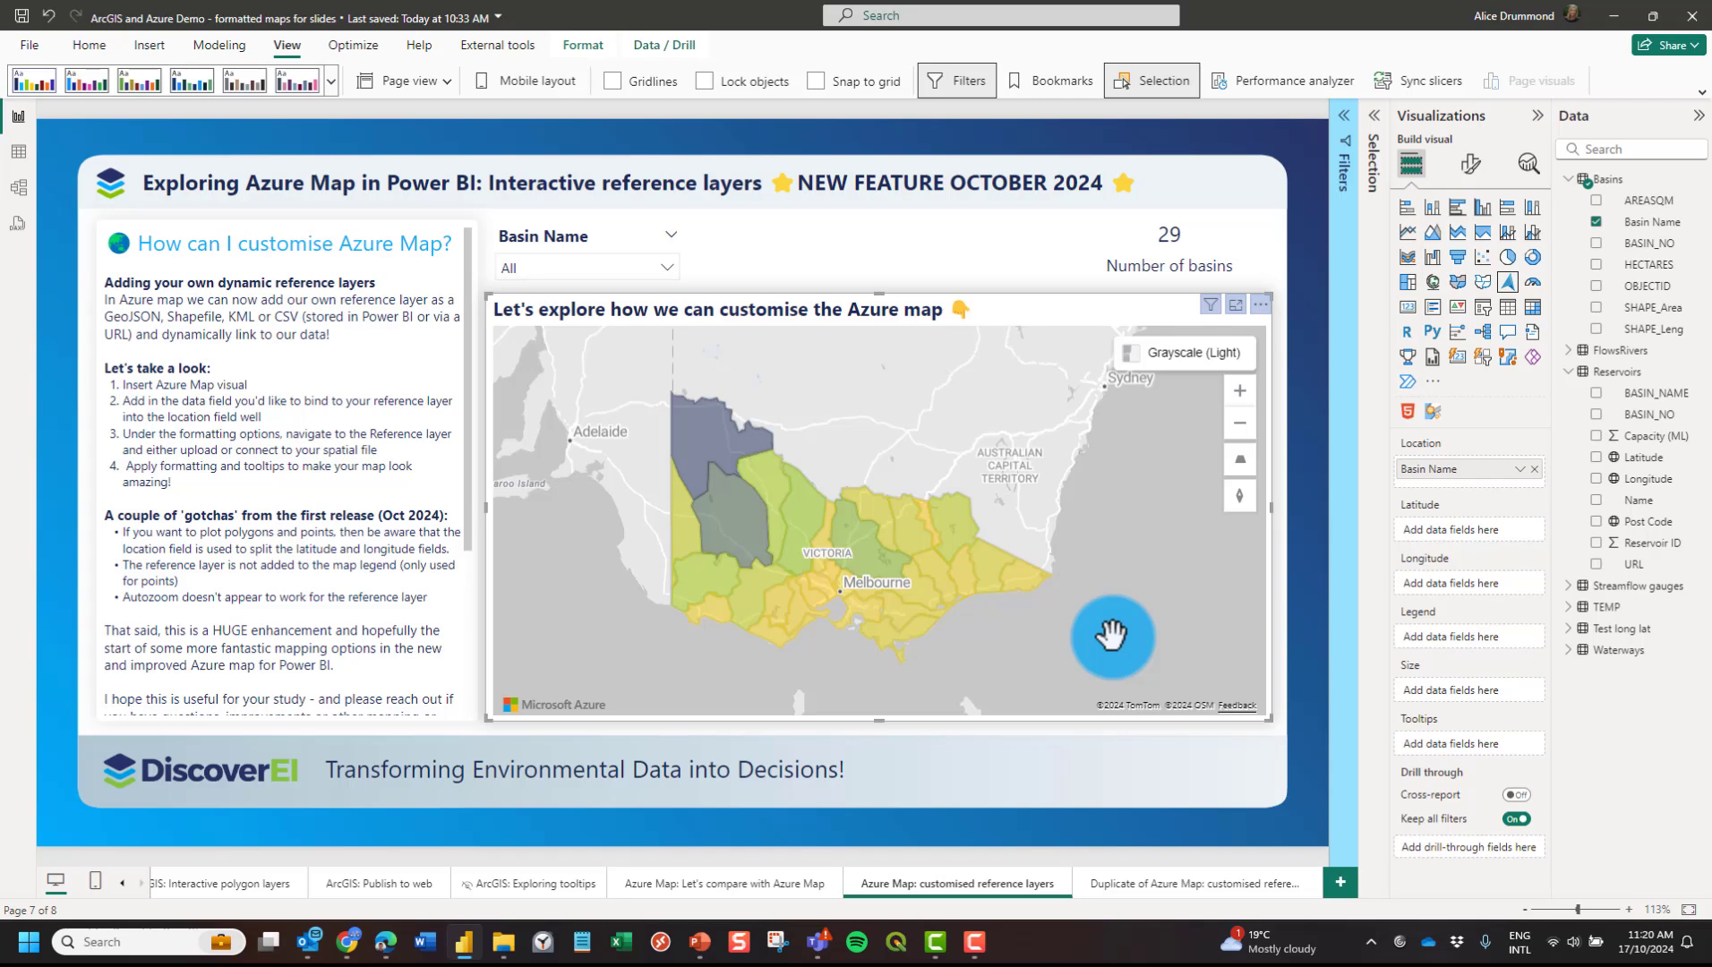
Hide the existing map visual using the Selection pane.
{"action": "left_click", "coordinate": [1377, 117]}
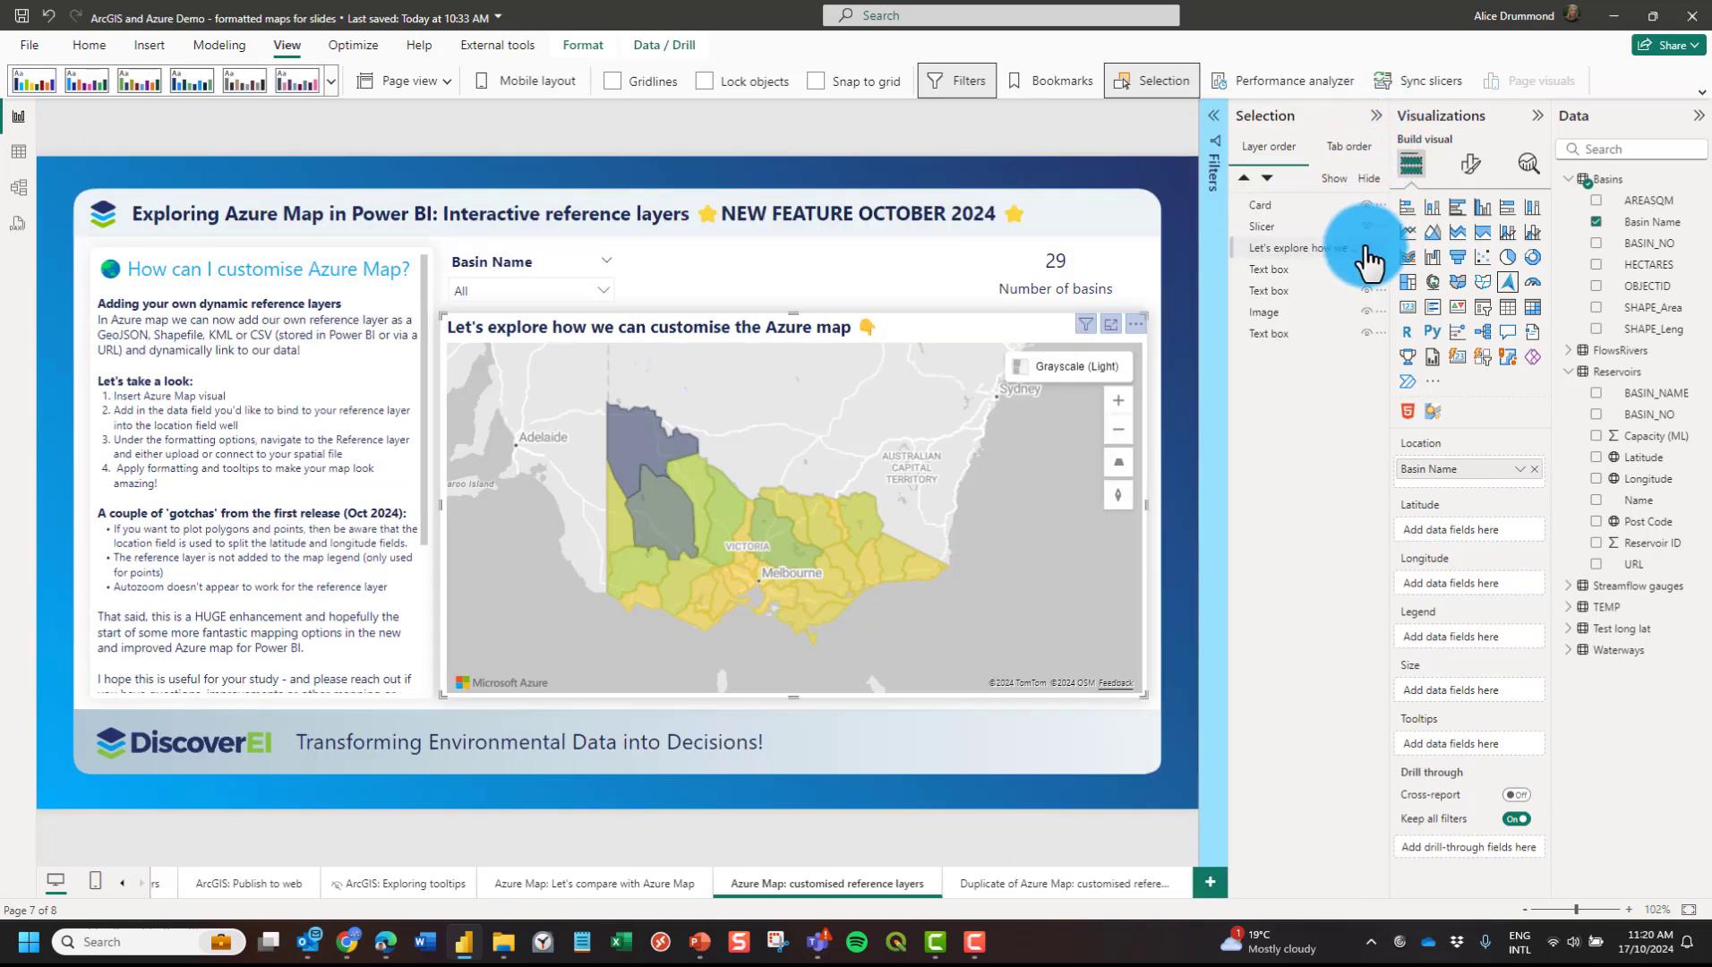
{"action": "left_click", "coordinate": [1367, 245]}
{"action": "left_click", "coordinate": [1376, 116]}
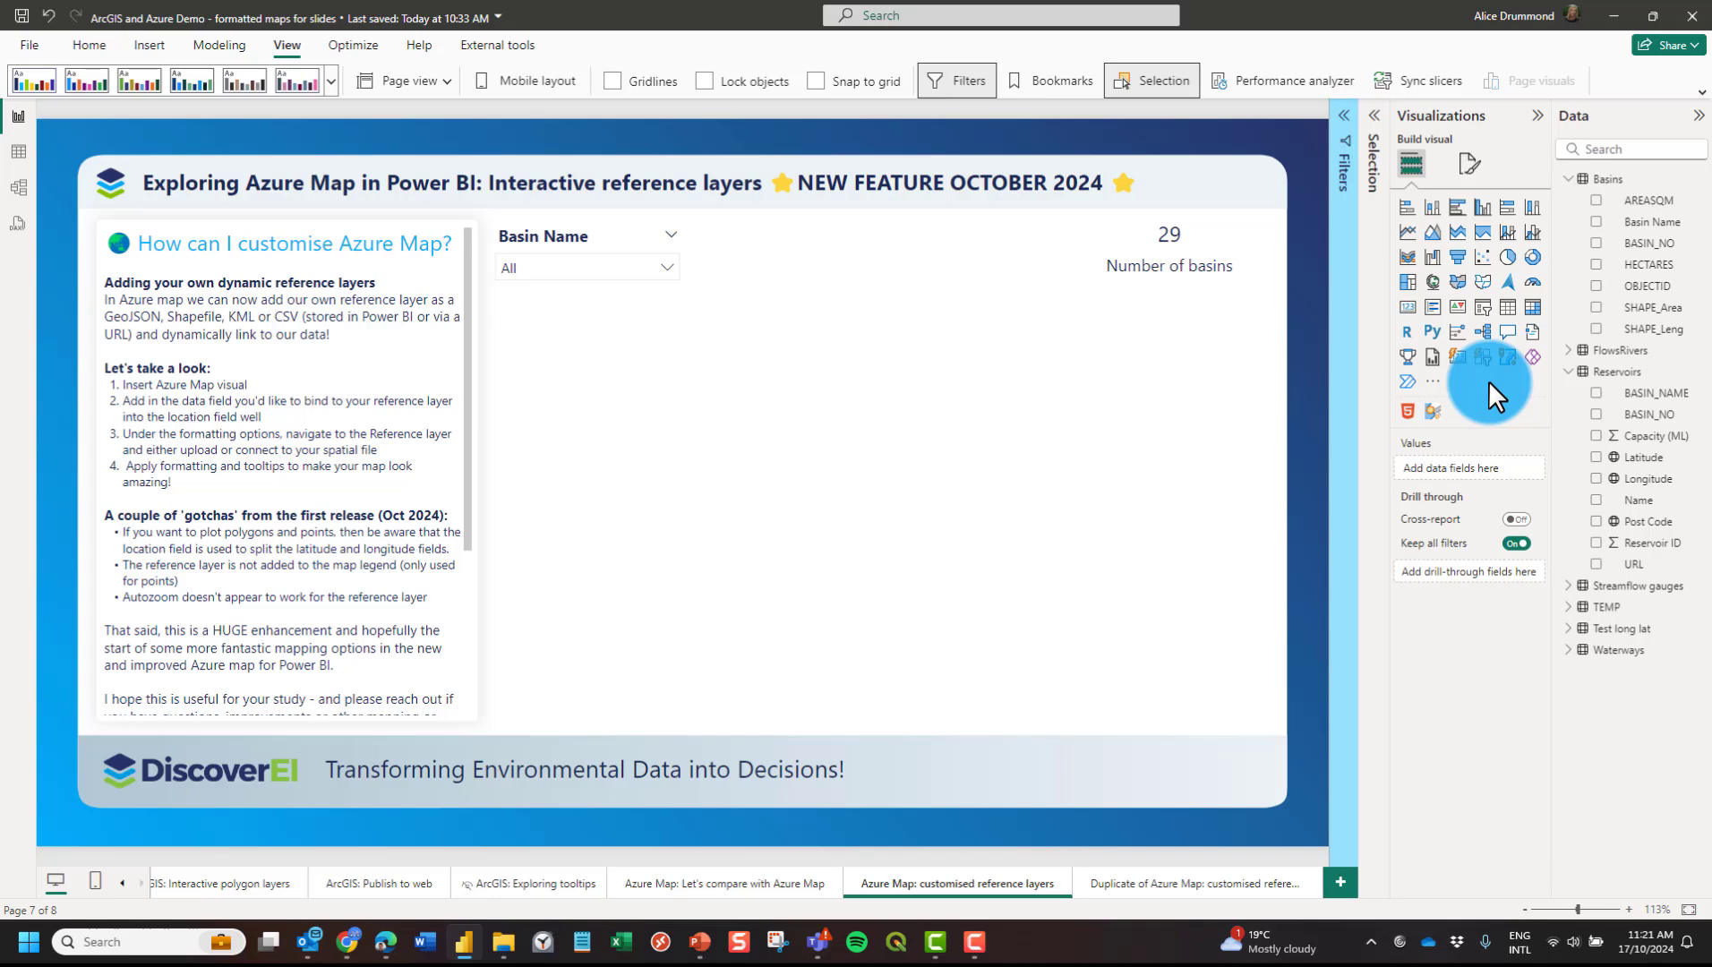
Insert an Azure Map below the basin count, enlarge it, and use Basin Name as its location.
{"action": "left_click", "coordinate": [1510, 293]}
{"action": "left_click_drag", "start_coordinate": [317, 260], "coordinate": [668, 324]}
{"action": "left_click_drag", "start_coordinate": [795, 597], "coordinate": [1276, 714]}
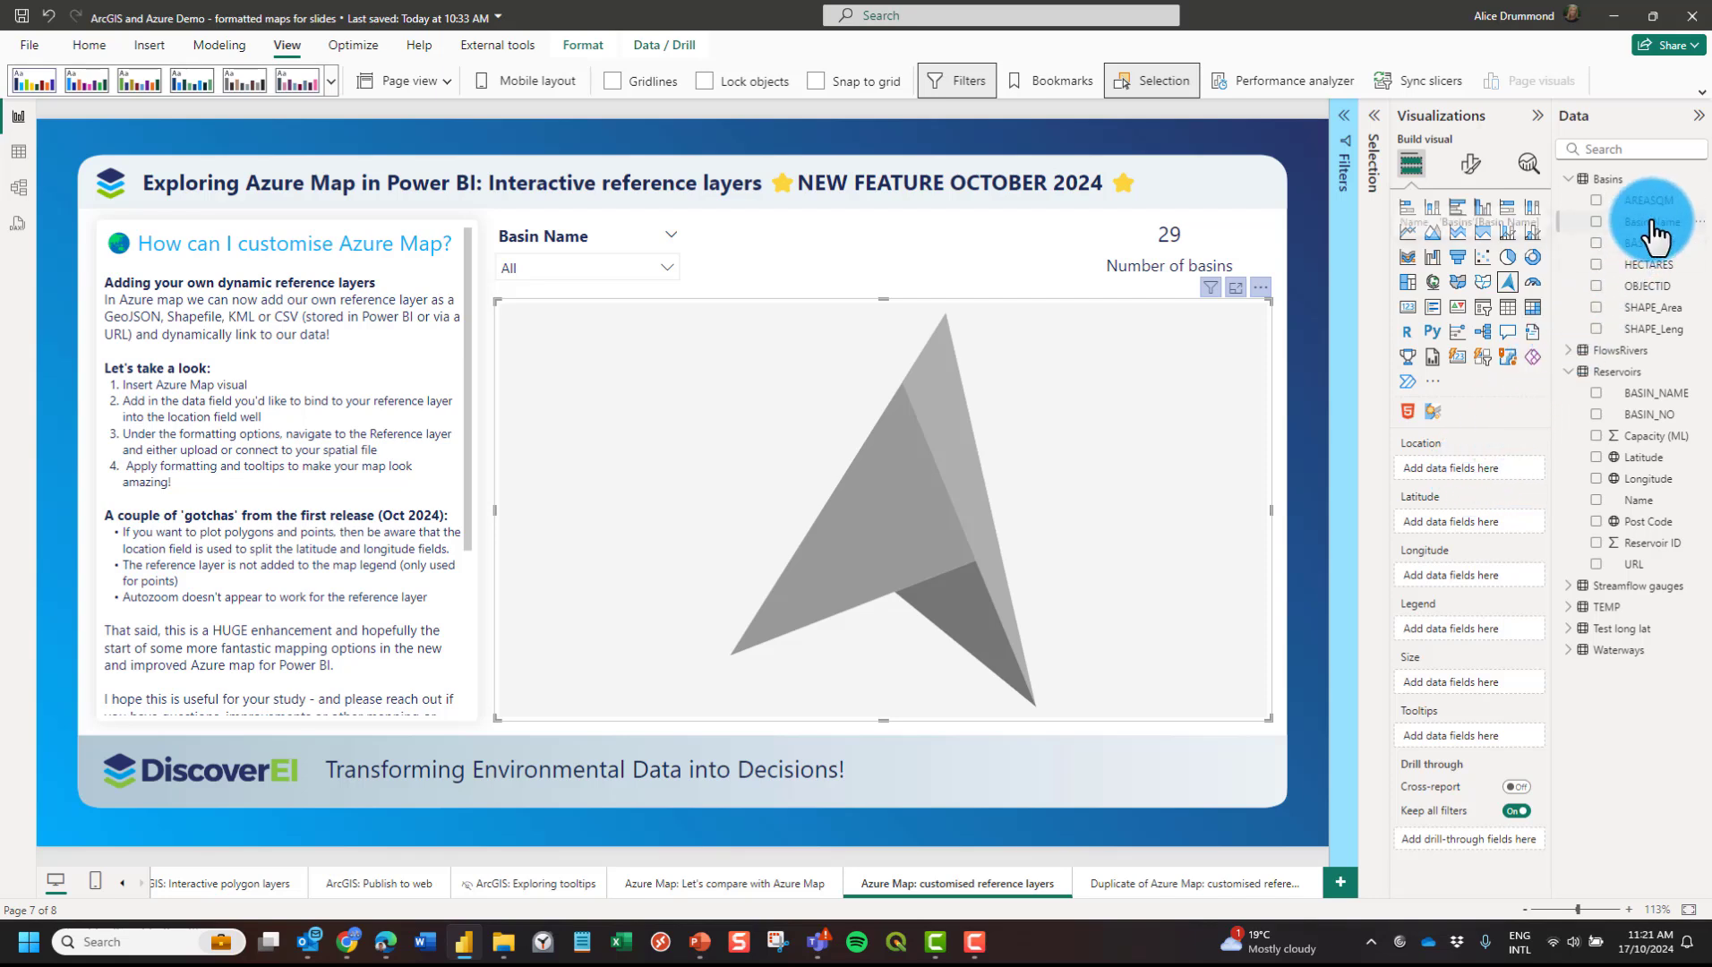
{"action": "left_click_drag", "start_coordinate": [1654, 235], "coordinate": [1472, 465]}
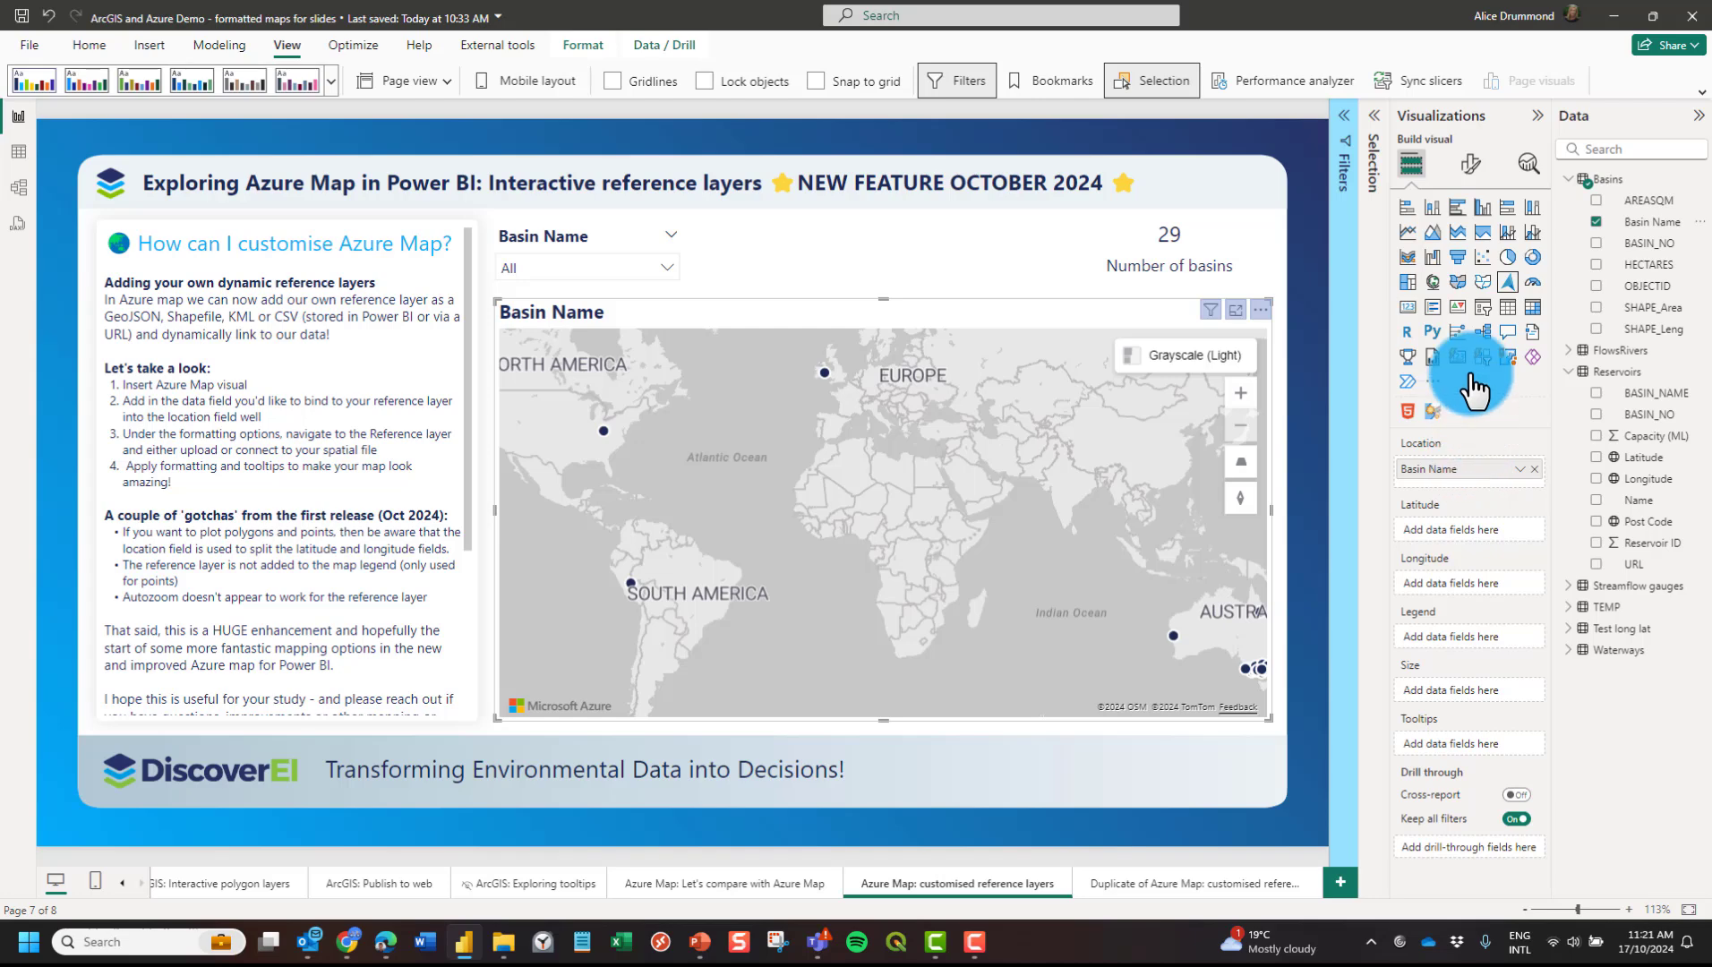
{"action": "left_click", "coordinate": [1471, 166]}
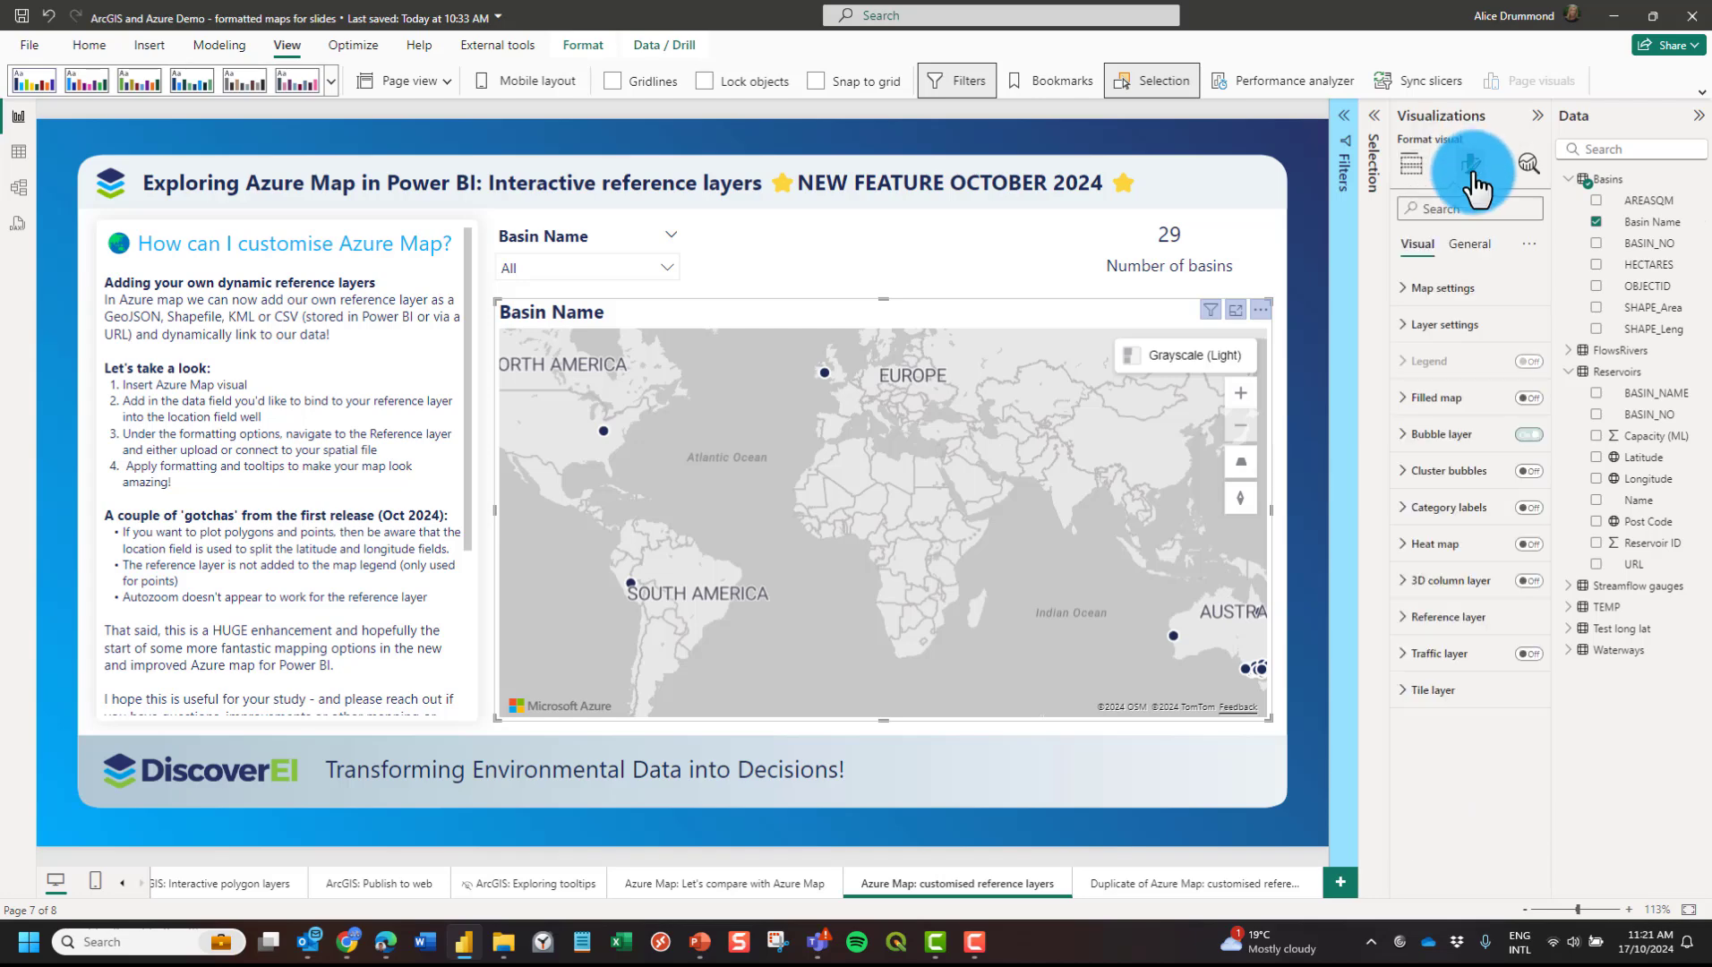
Zoom and centre the map on Victoria, leaving the bubble layer turned off.
{"action": "left_click", "coordinate": [1528, 435]}
{"action": "double_click", "coordinate": [1185, 669]}
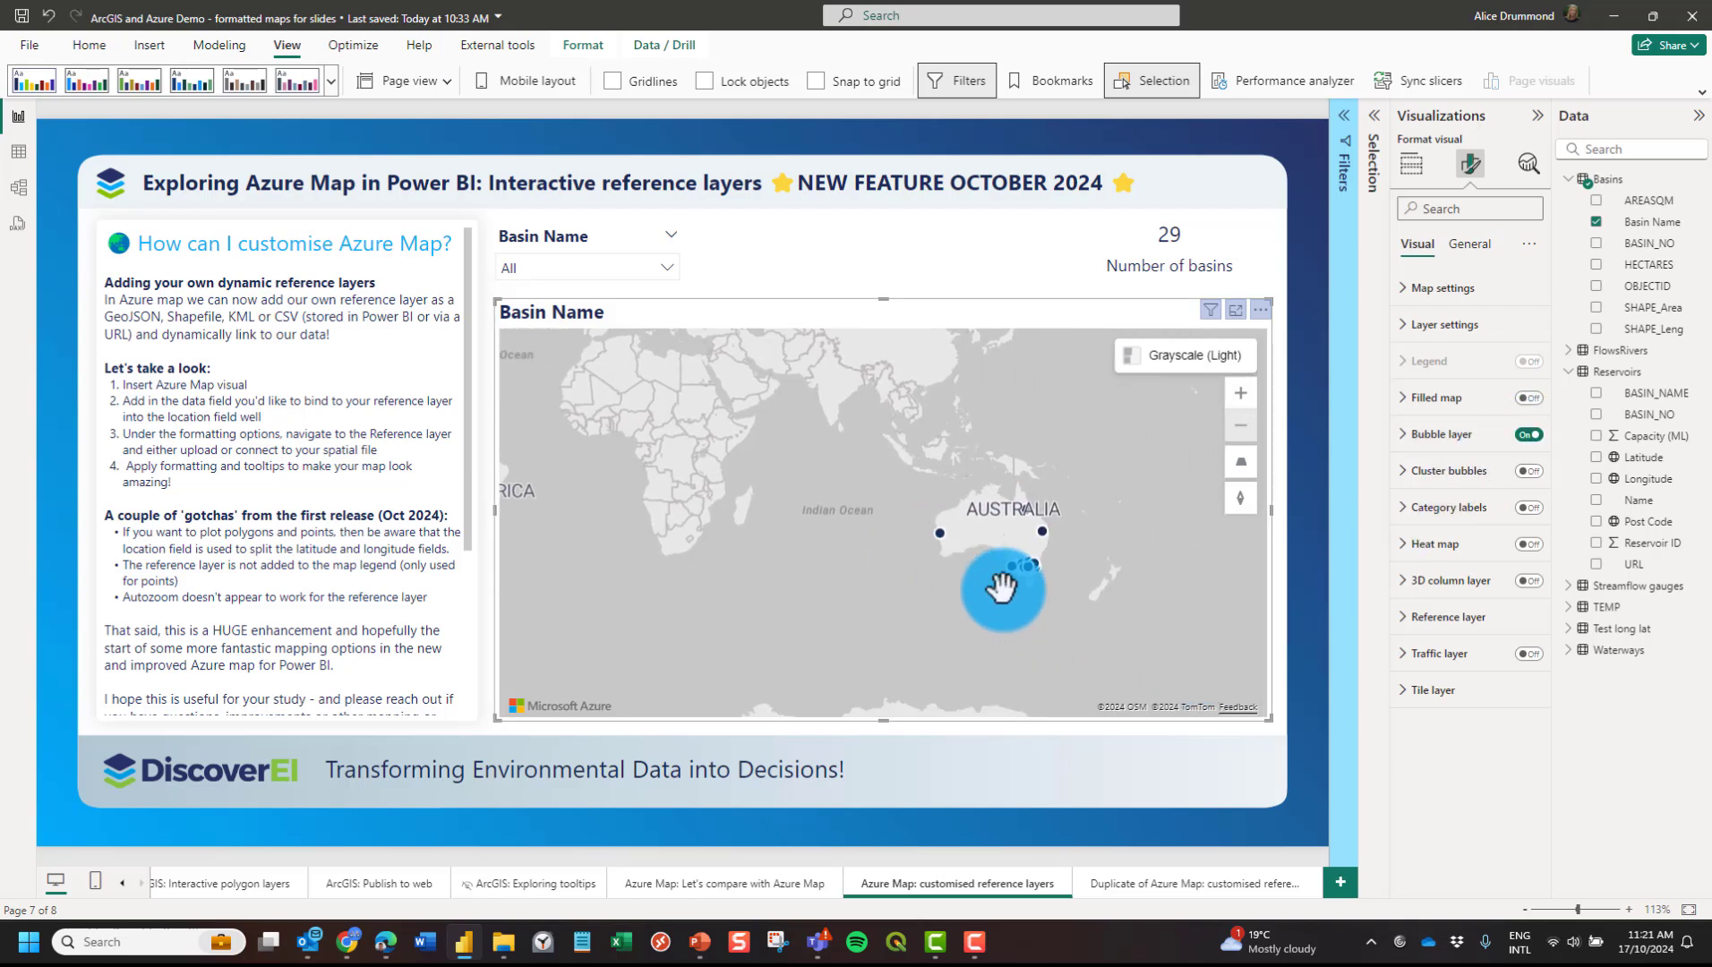
{"action": "left_click_drag", "start_coordinate": [1001, 585], "coordinate": [869, 508]}
{"action": "double_click", "coordinate": [869, 508]}
{"action": "left_click_drag", "start_coordinate": [700, 397], "coordinate": [1152, 639]}
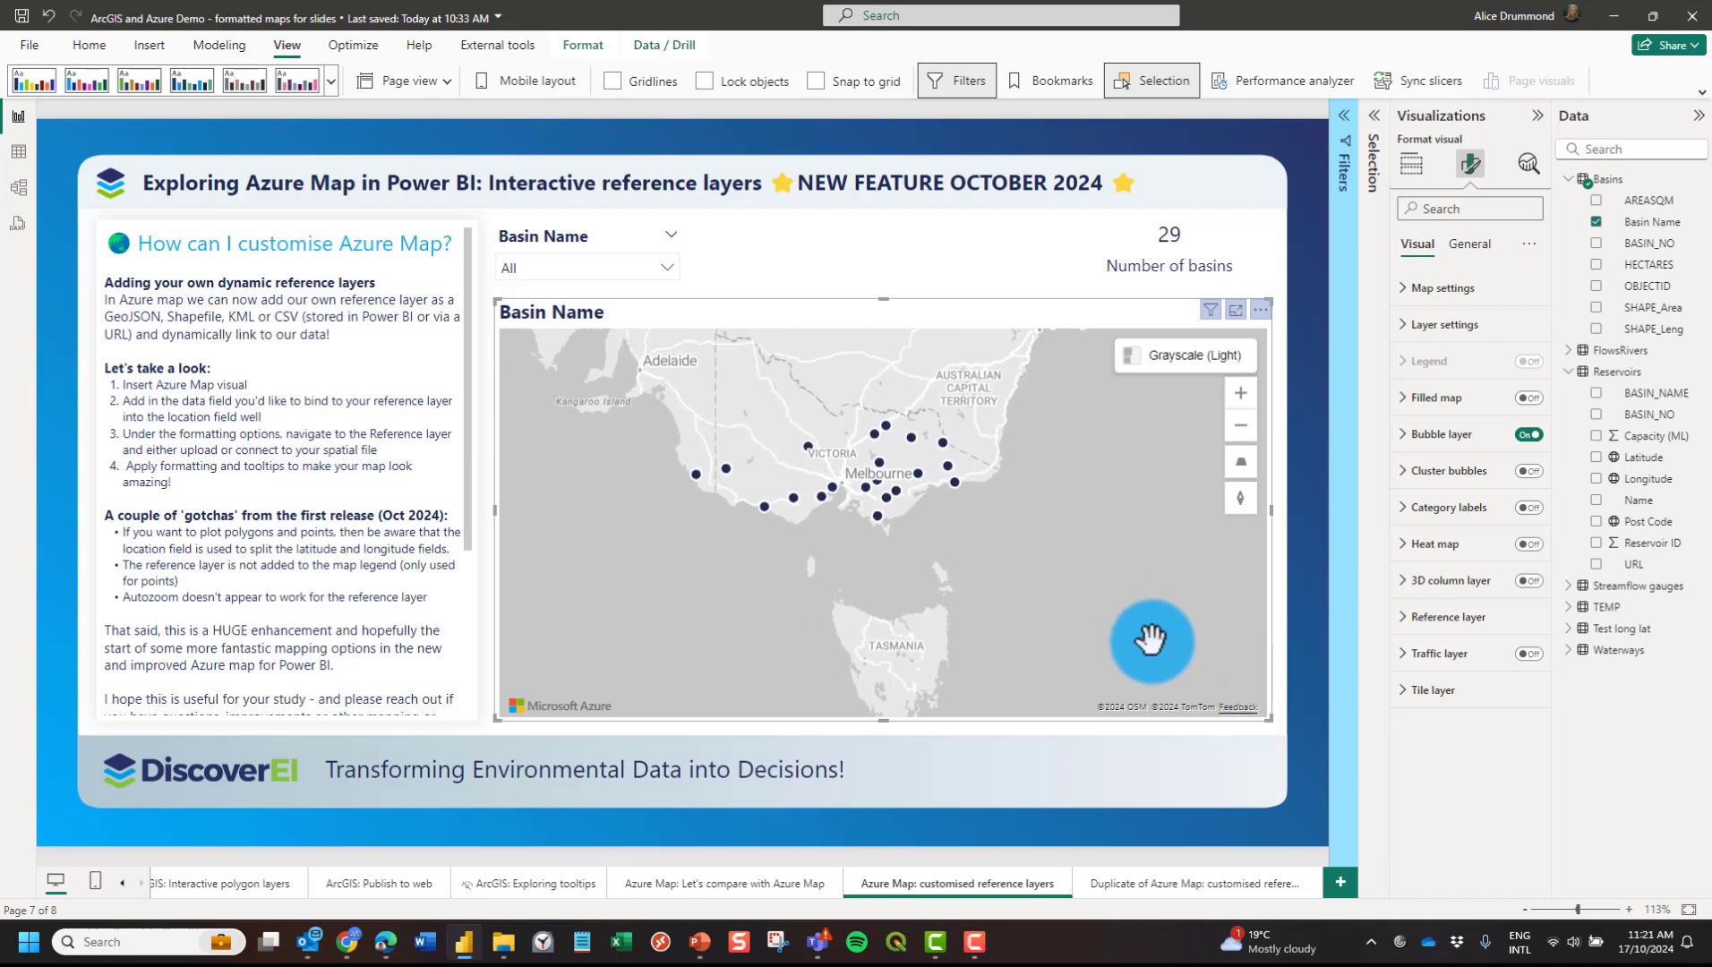
{"action": "left_click", "coordinate": [1529, 435]}
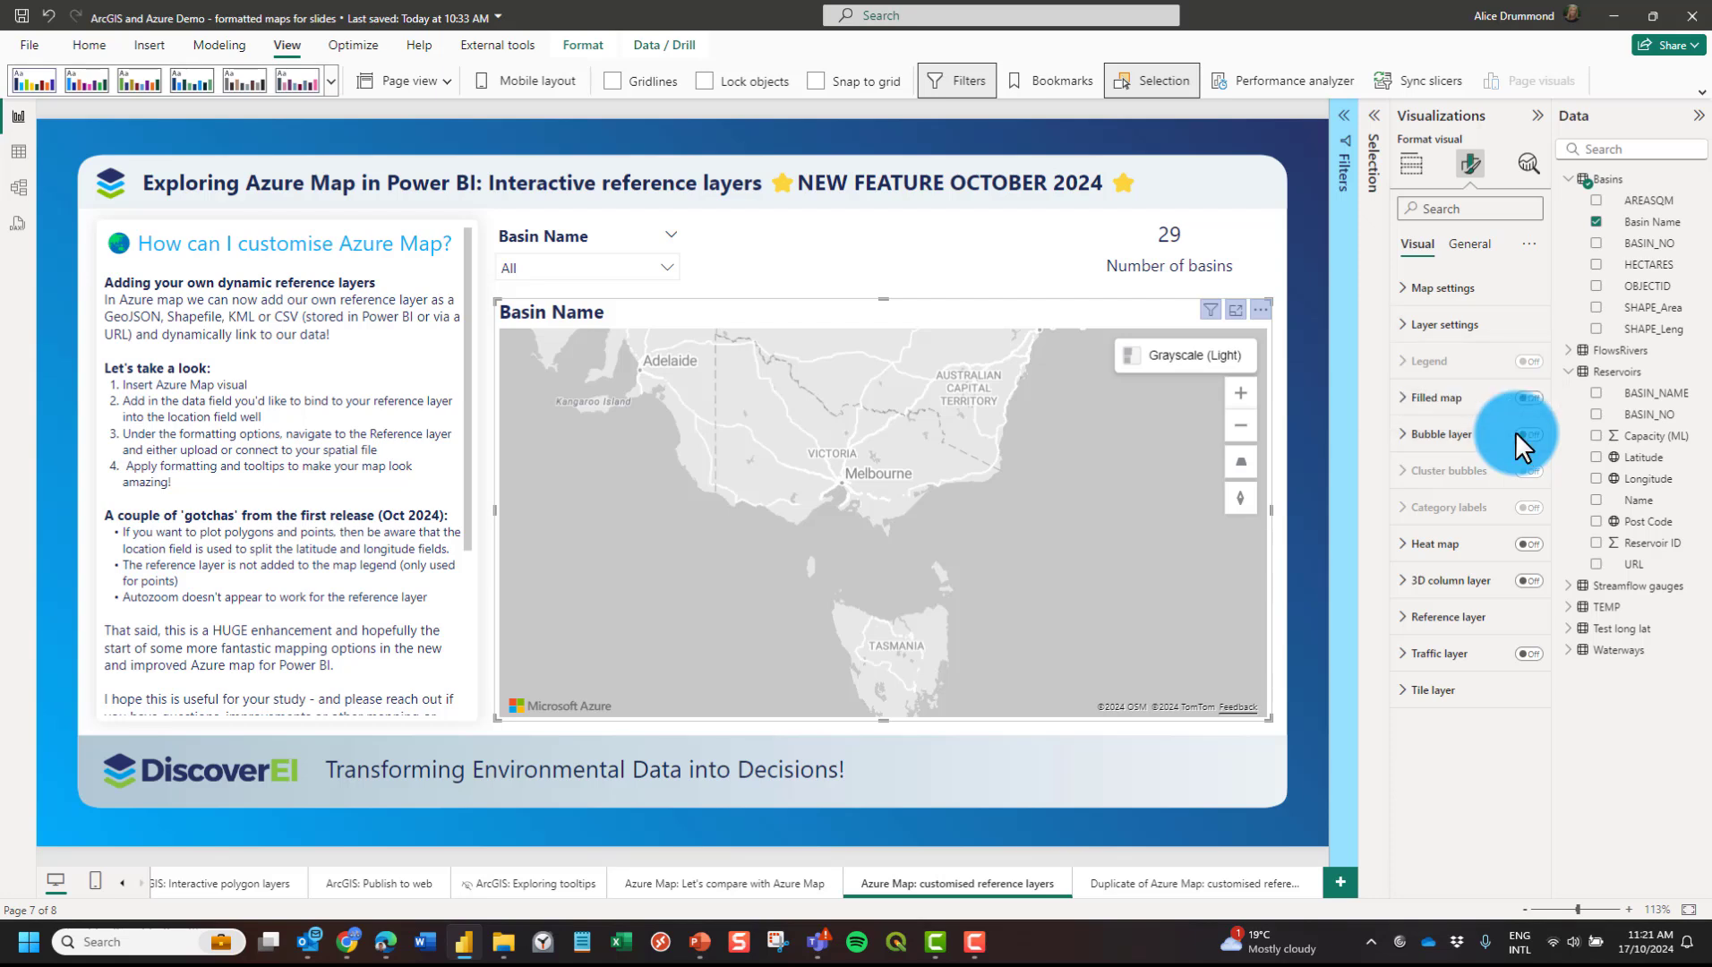
Set the reference layer's Type to File Upload and browse for a file.
{"action": "left_click", "coordinate": [1448, 618]}
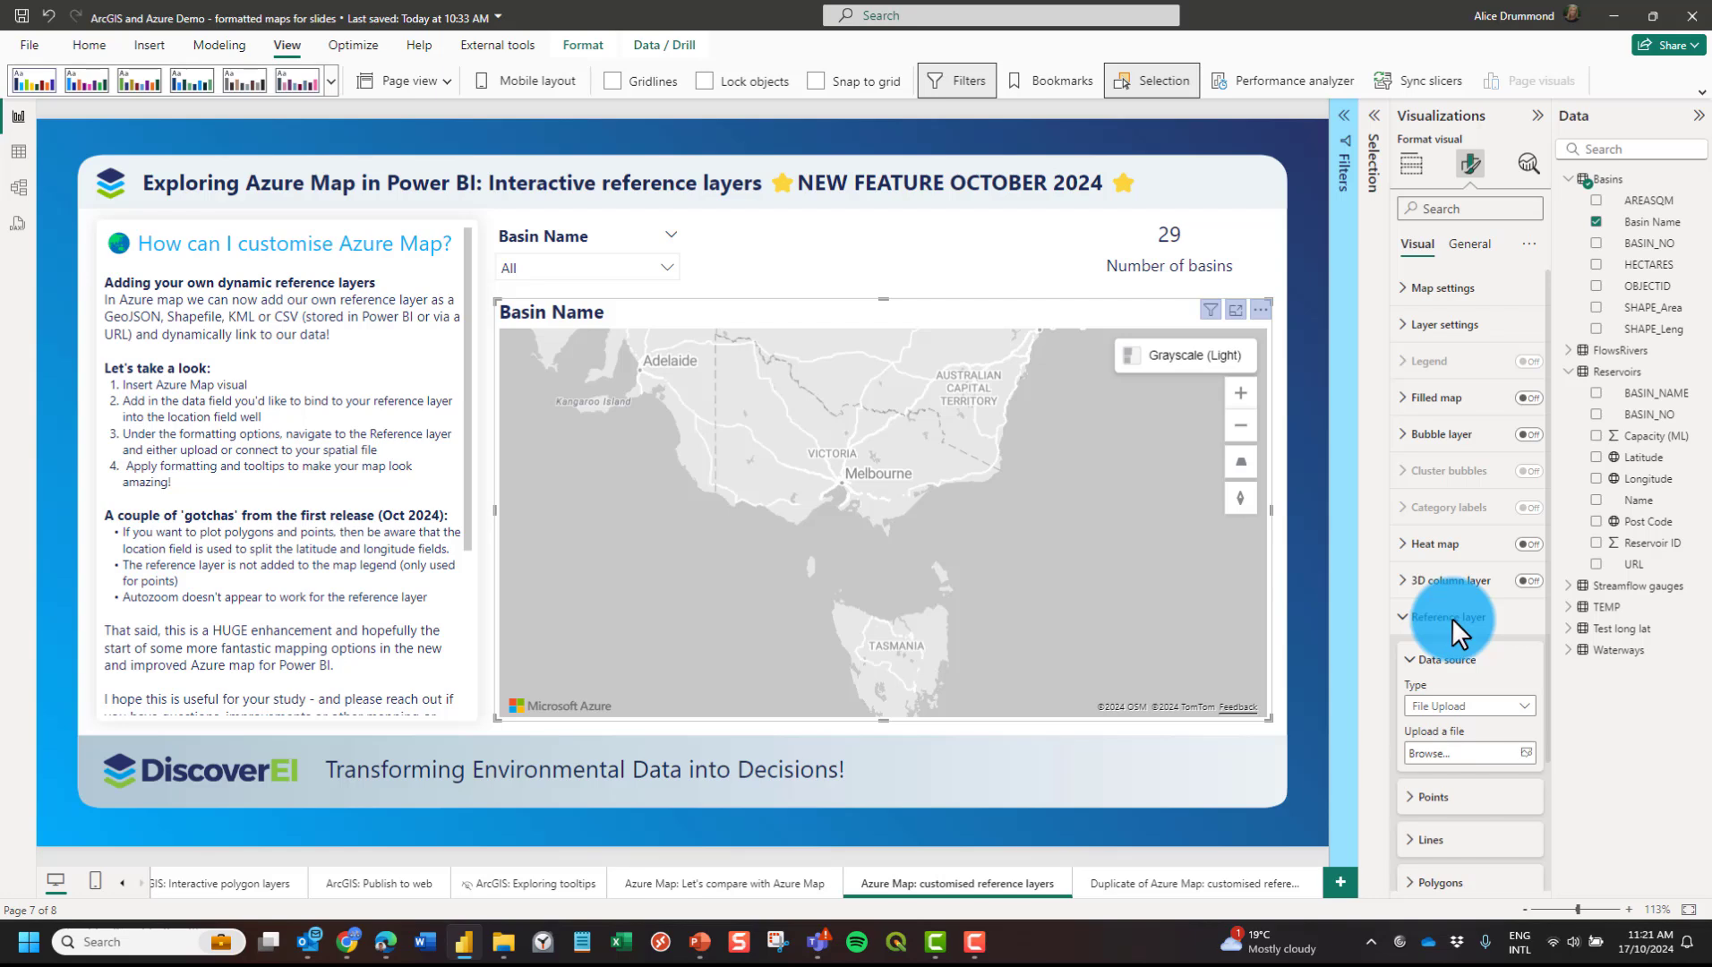
{"action": "left_click", "coordinate": [1438, 706]}
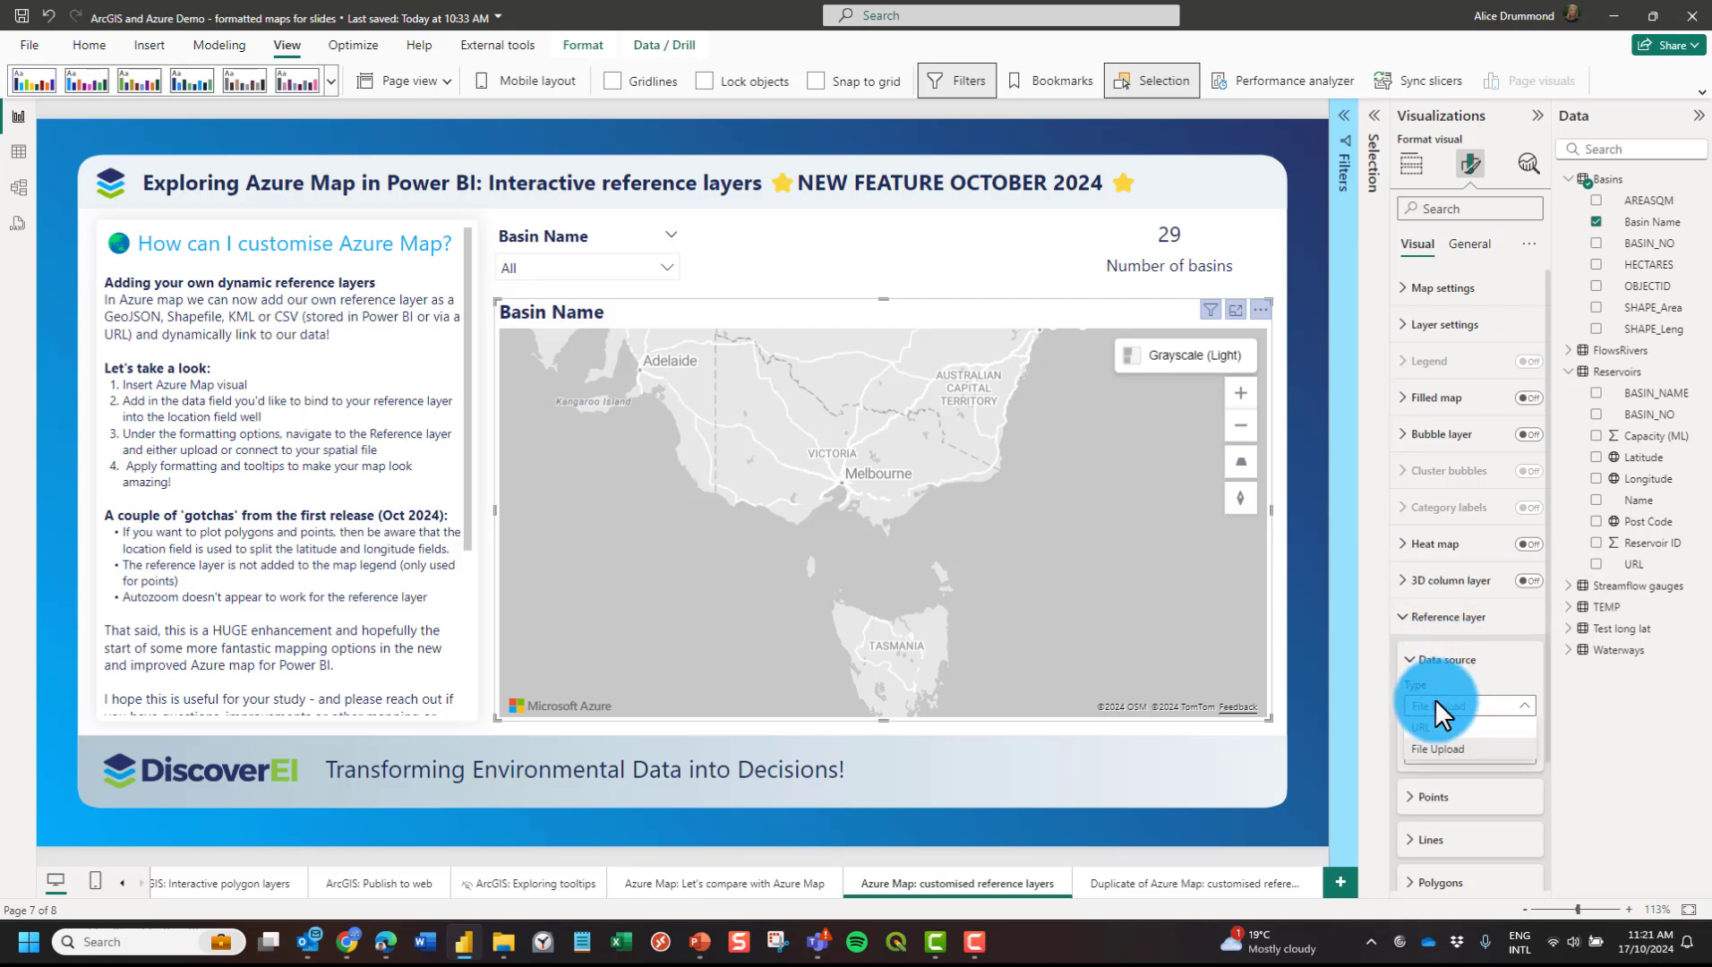
{"action": "left_click", "coordinate": [1443, 750]}
{"action": "left_click", "coordinate": [1513, 750]}
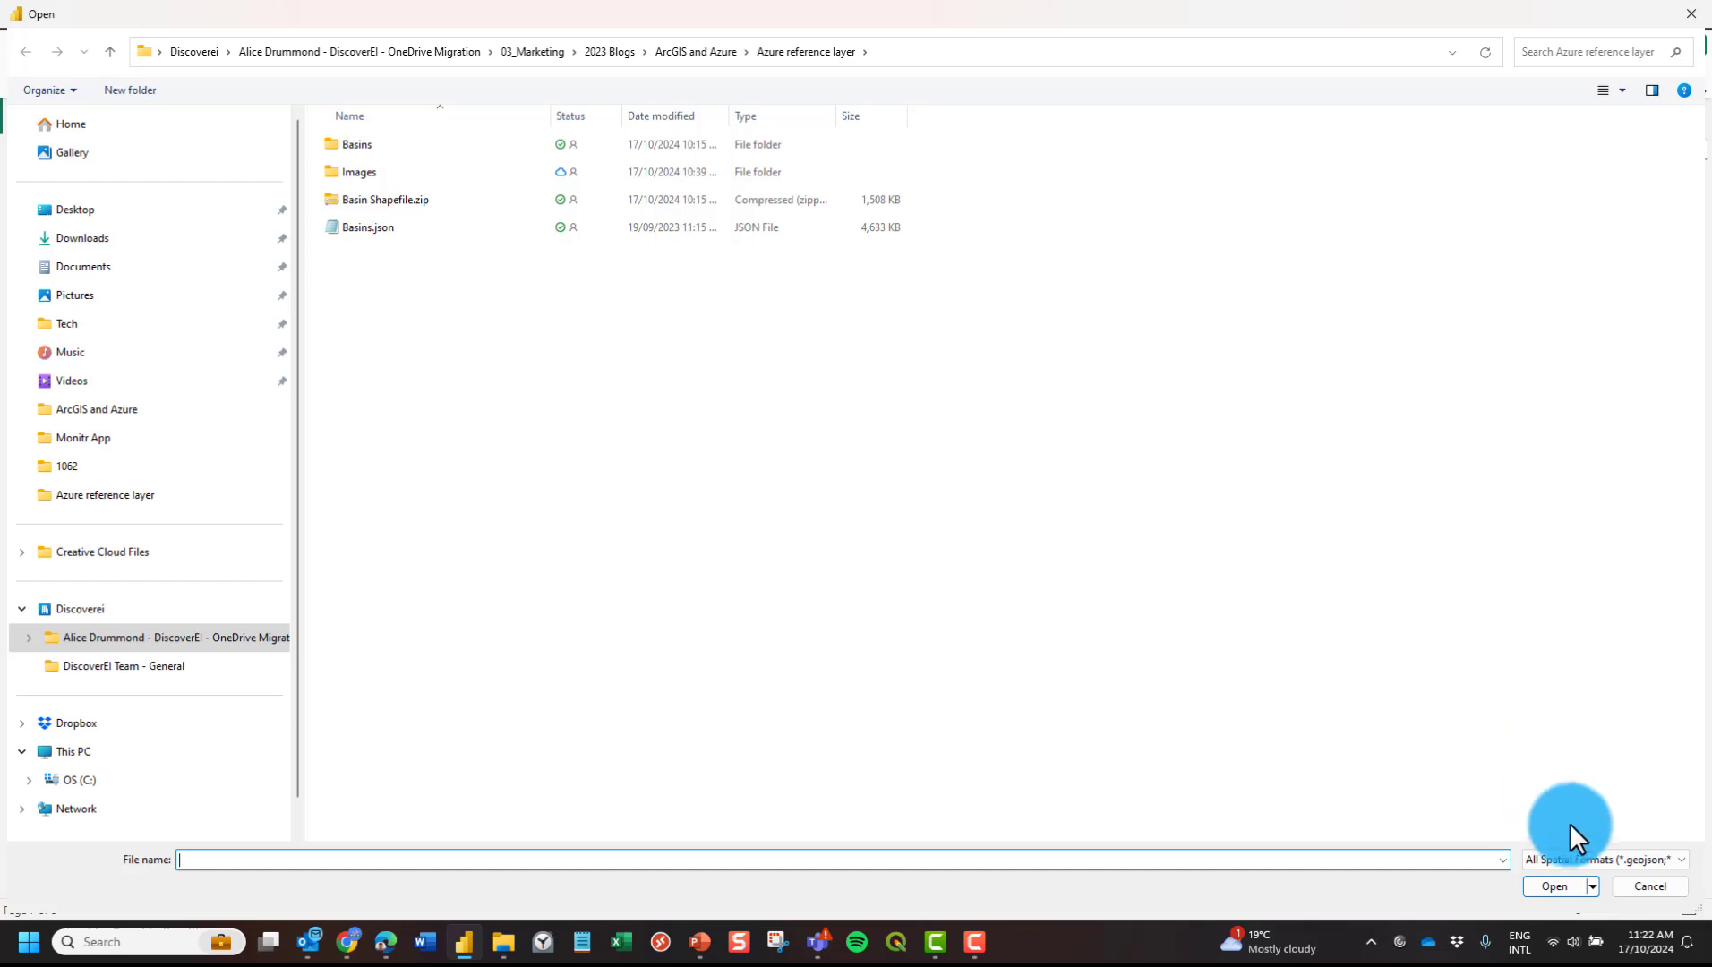
Upload Basin Shapefile.zip as the reference layer after checking the supported file types.
{"action": "left_click", "coordinate": [1597, 859]}
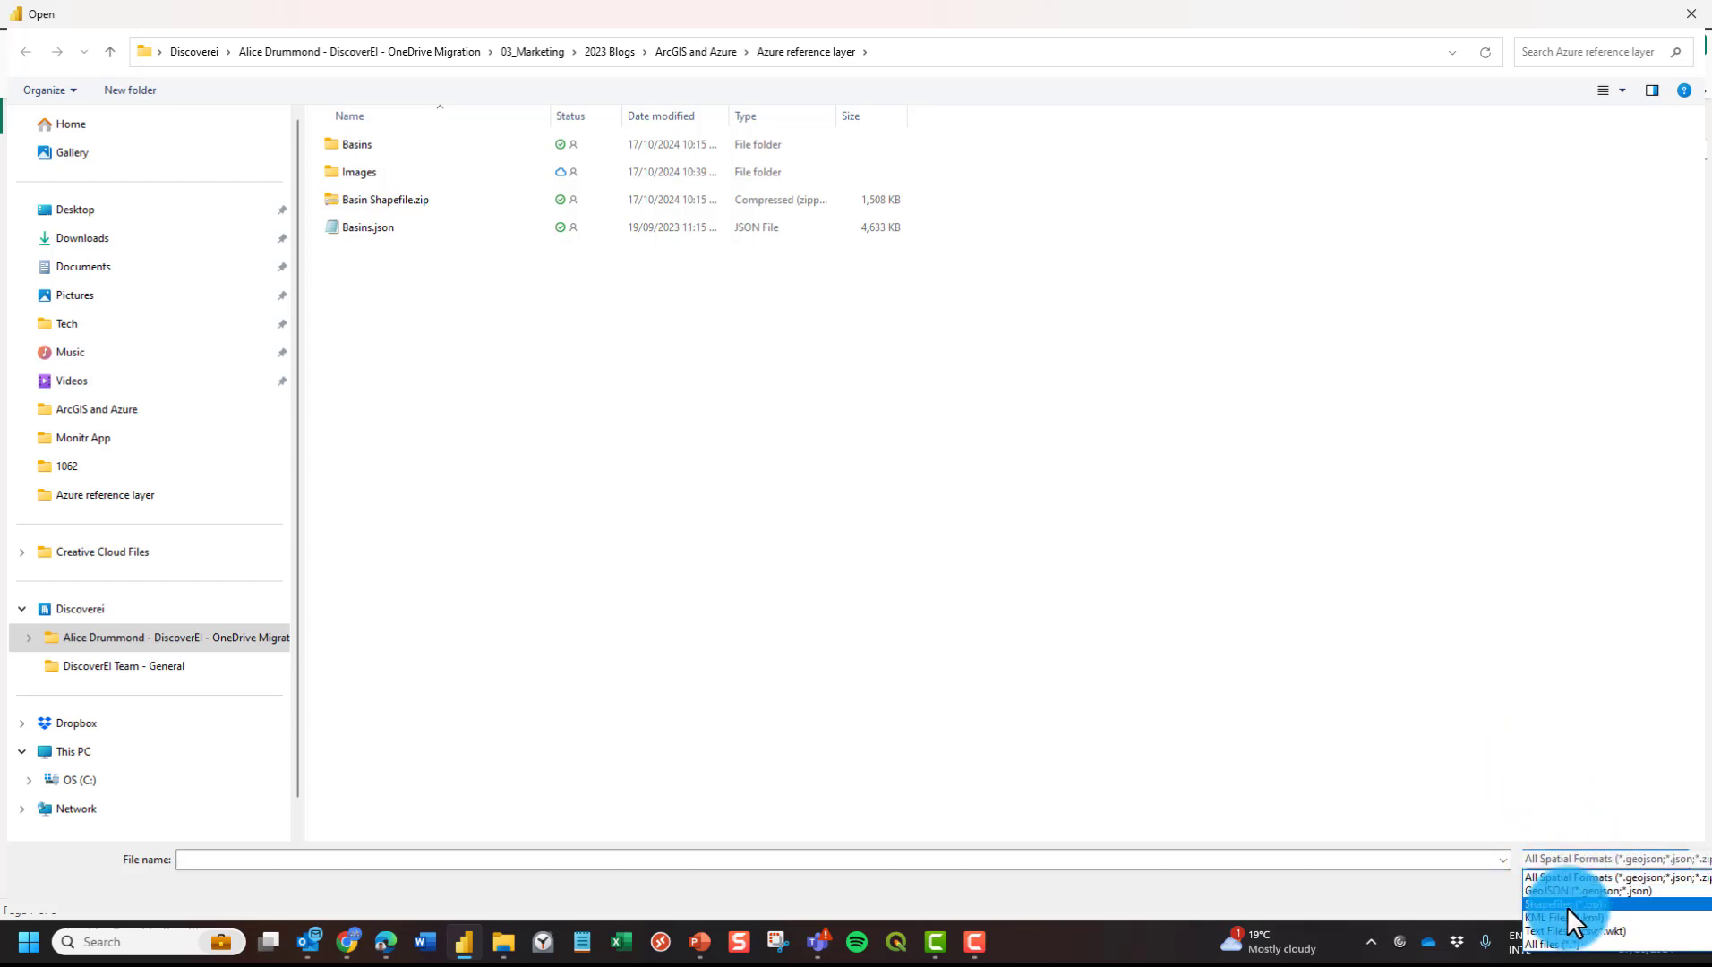
{"action": "key", "text": "Down"}
{"action": "key", "text": "Down"}
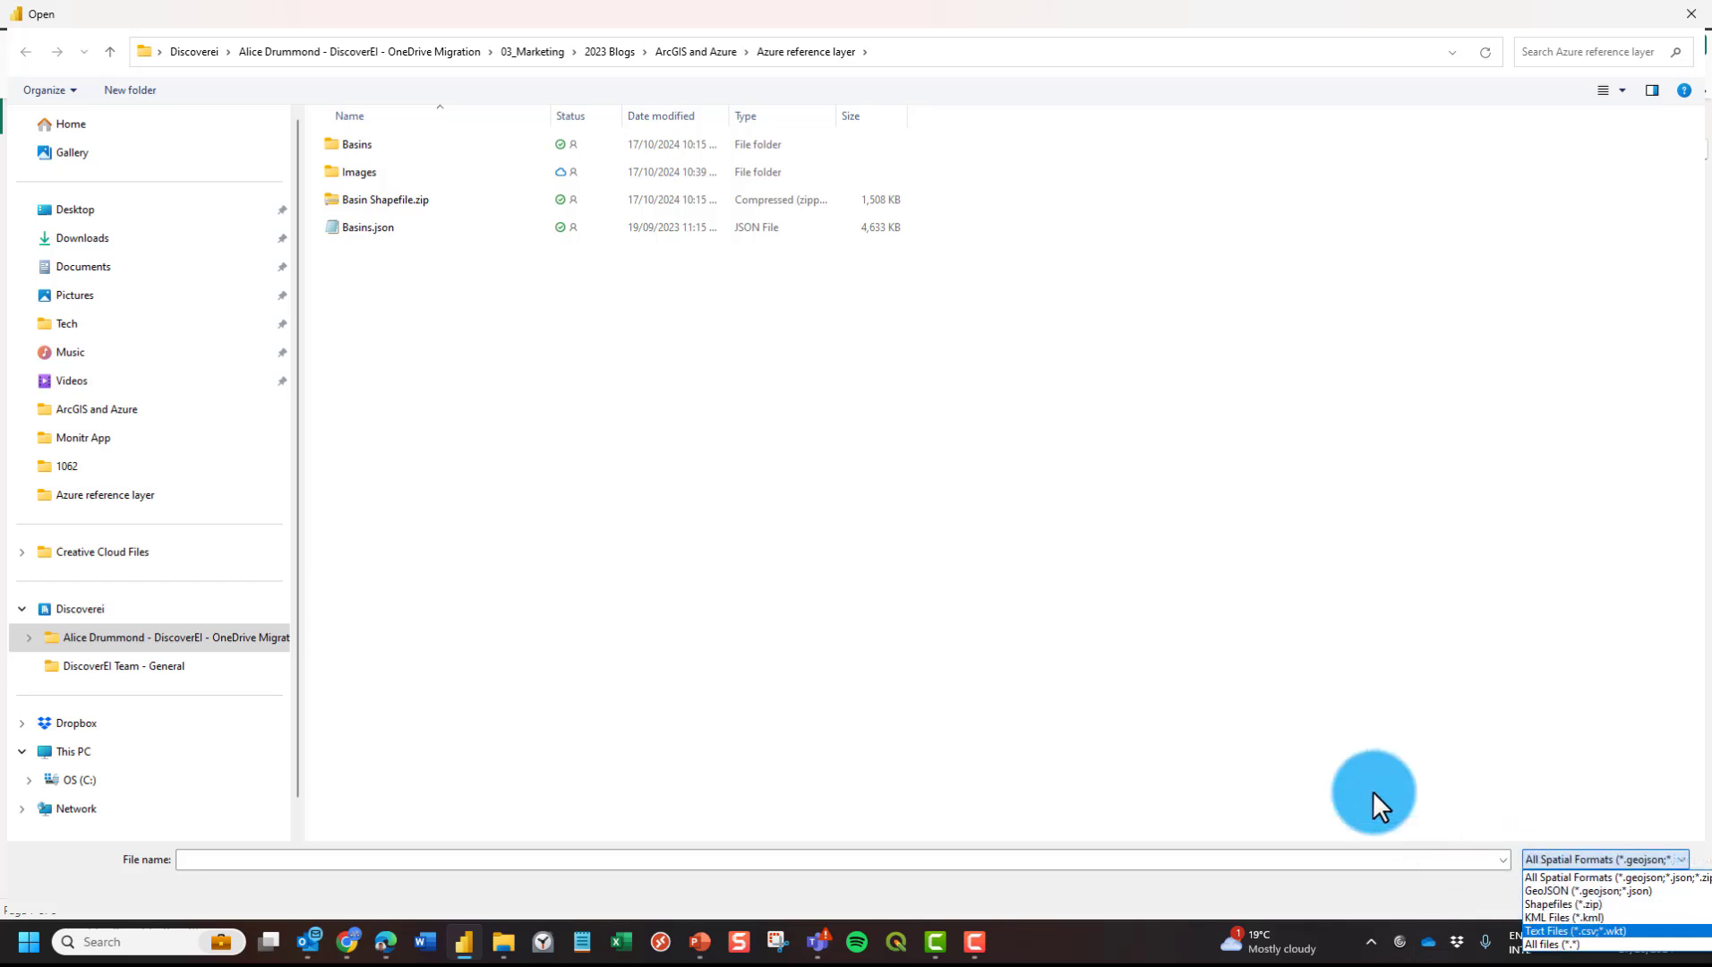
{"action": "left_click", "coordinate": [383, 197]}
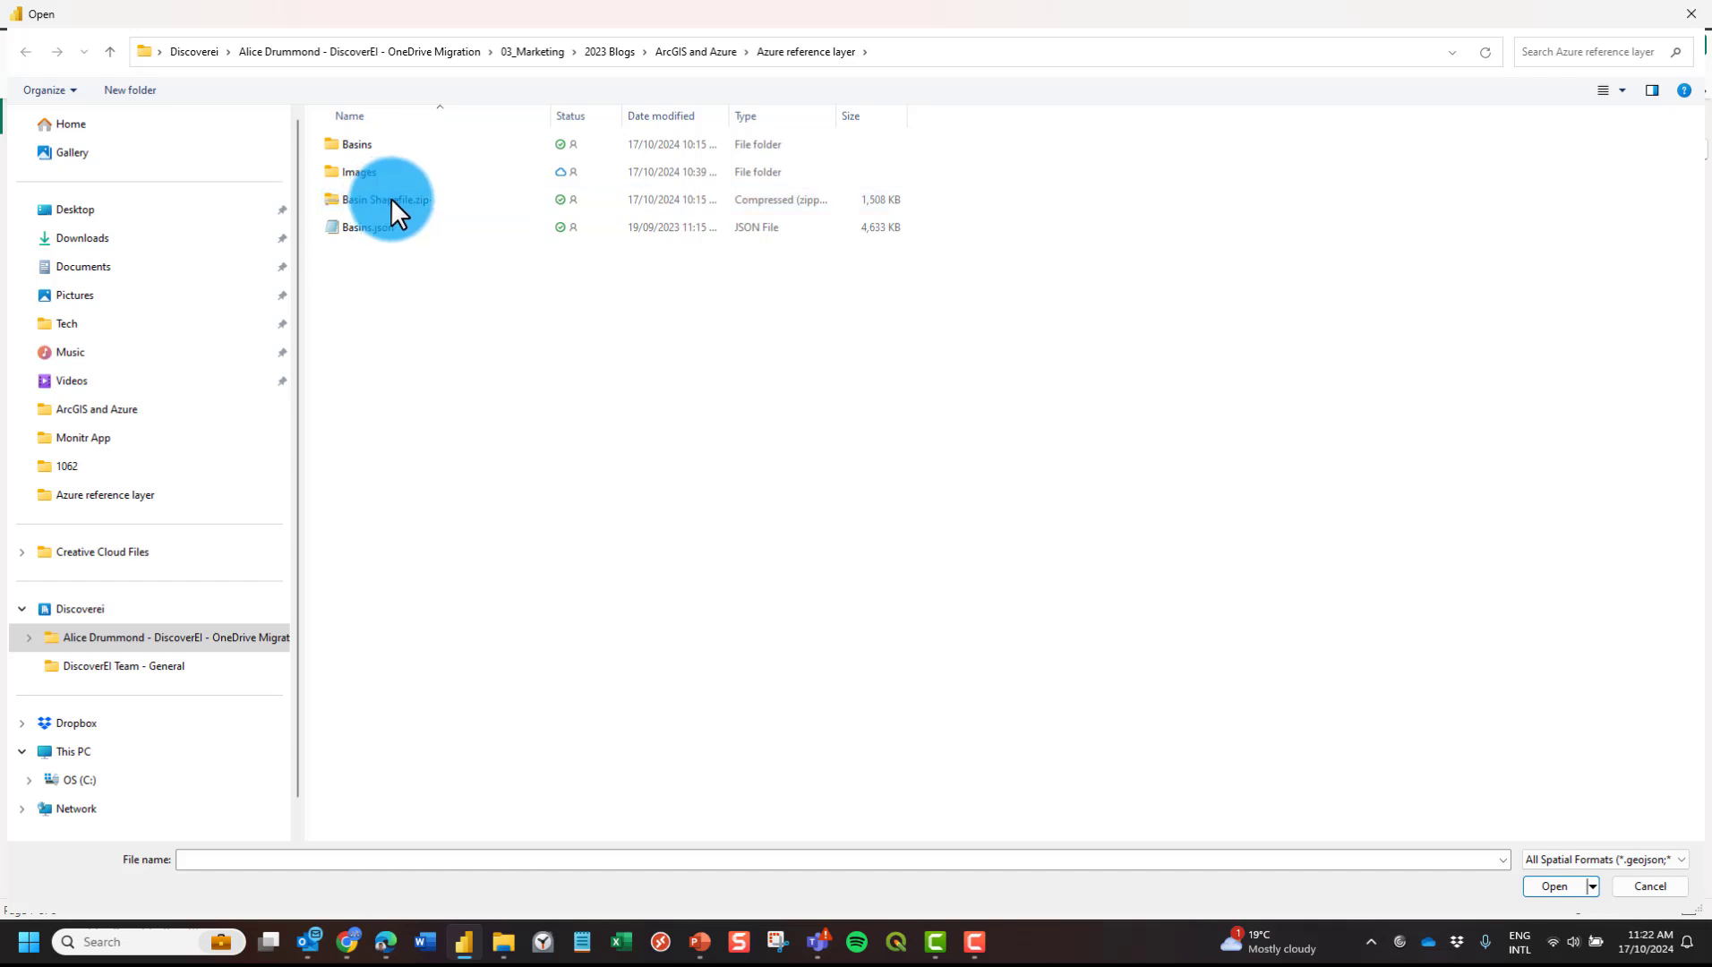
{"action": "left_click", "coordinate": [392, 198]}
{"action": "left_click", "coordinate": [1553, 887]}
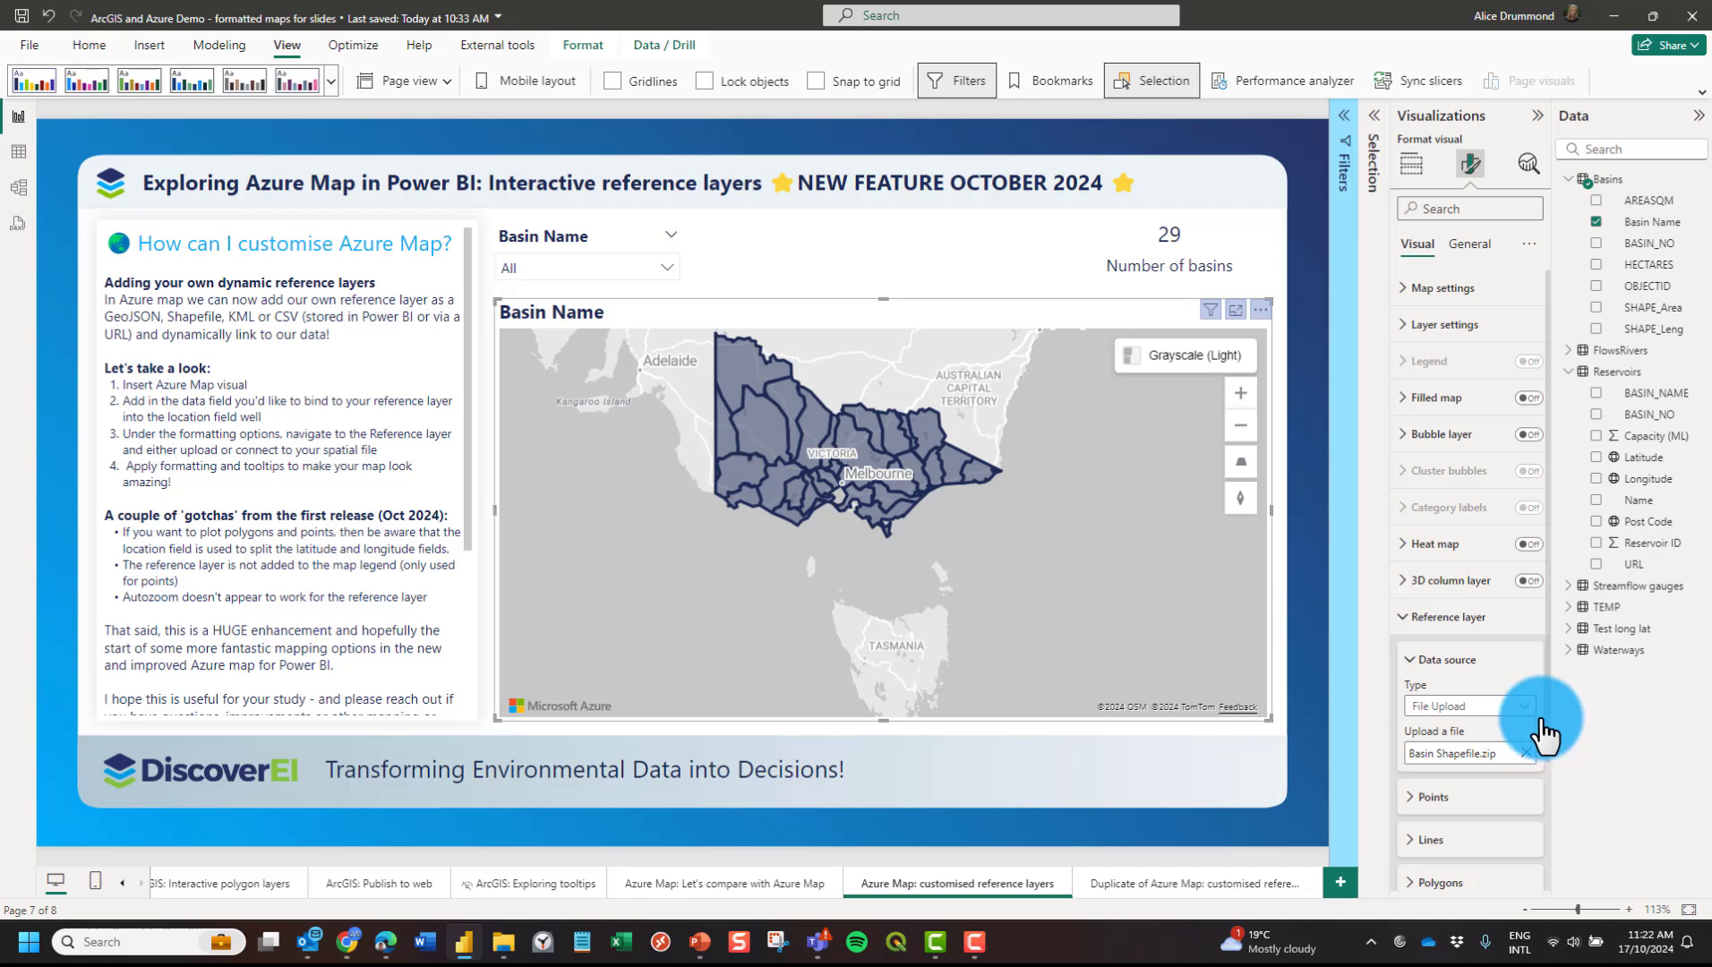
Test the slicer with Avoca, Barwon, Broken and Bunyip Rivers, then reset to all basins.
{"action": "scroll", "coordinate": [916, 413], "scroll_direction": "up", "scroll_amount": 2}
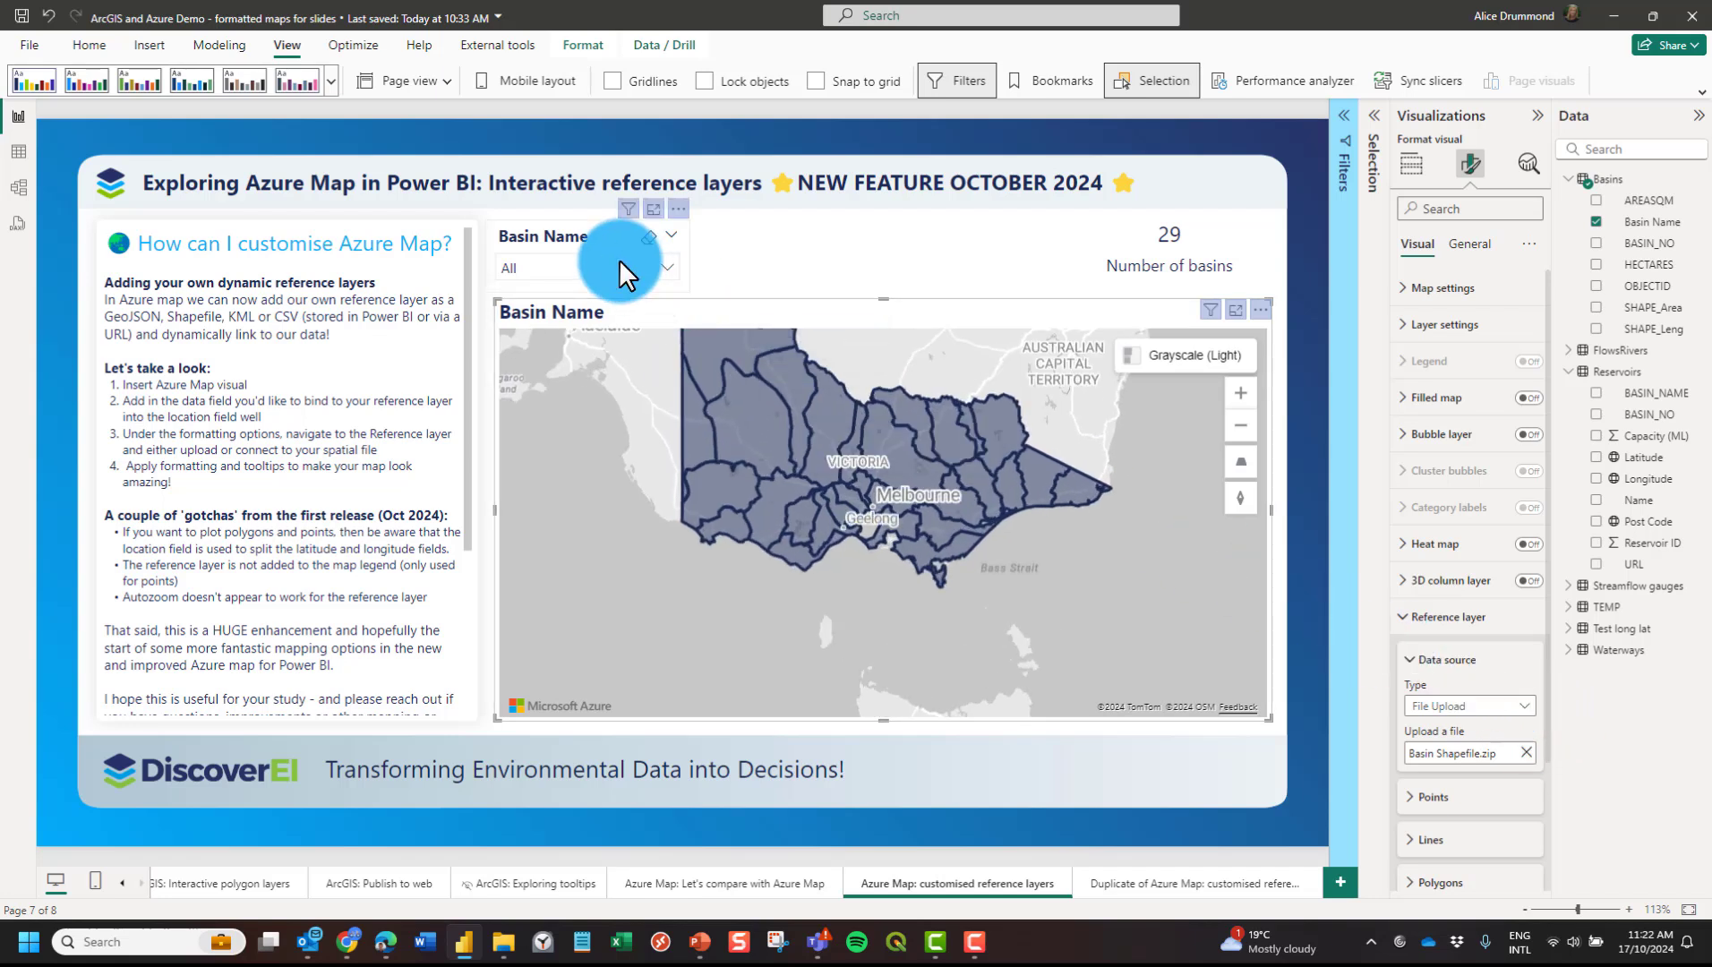
{"action": "scroll", "coordinate": [1451, 796], "scroll_direction": "down", "scroll_amount": 2}
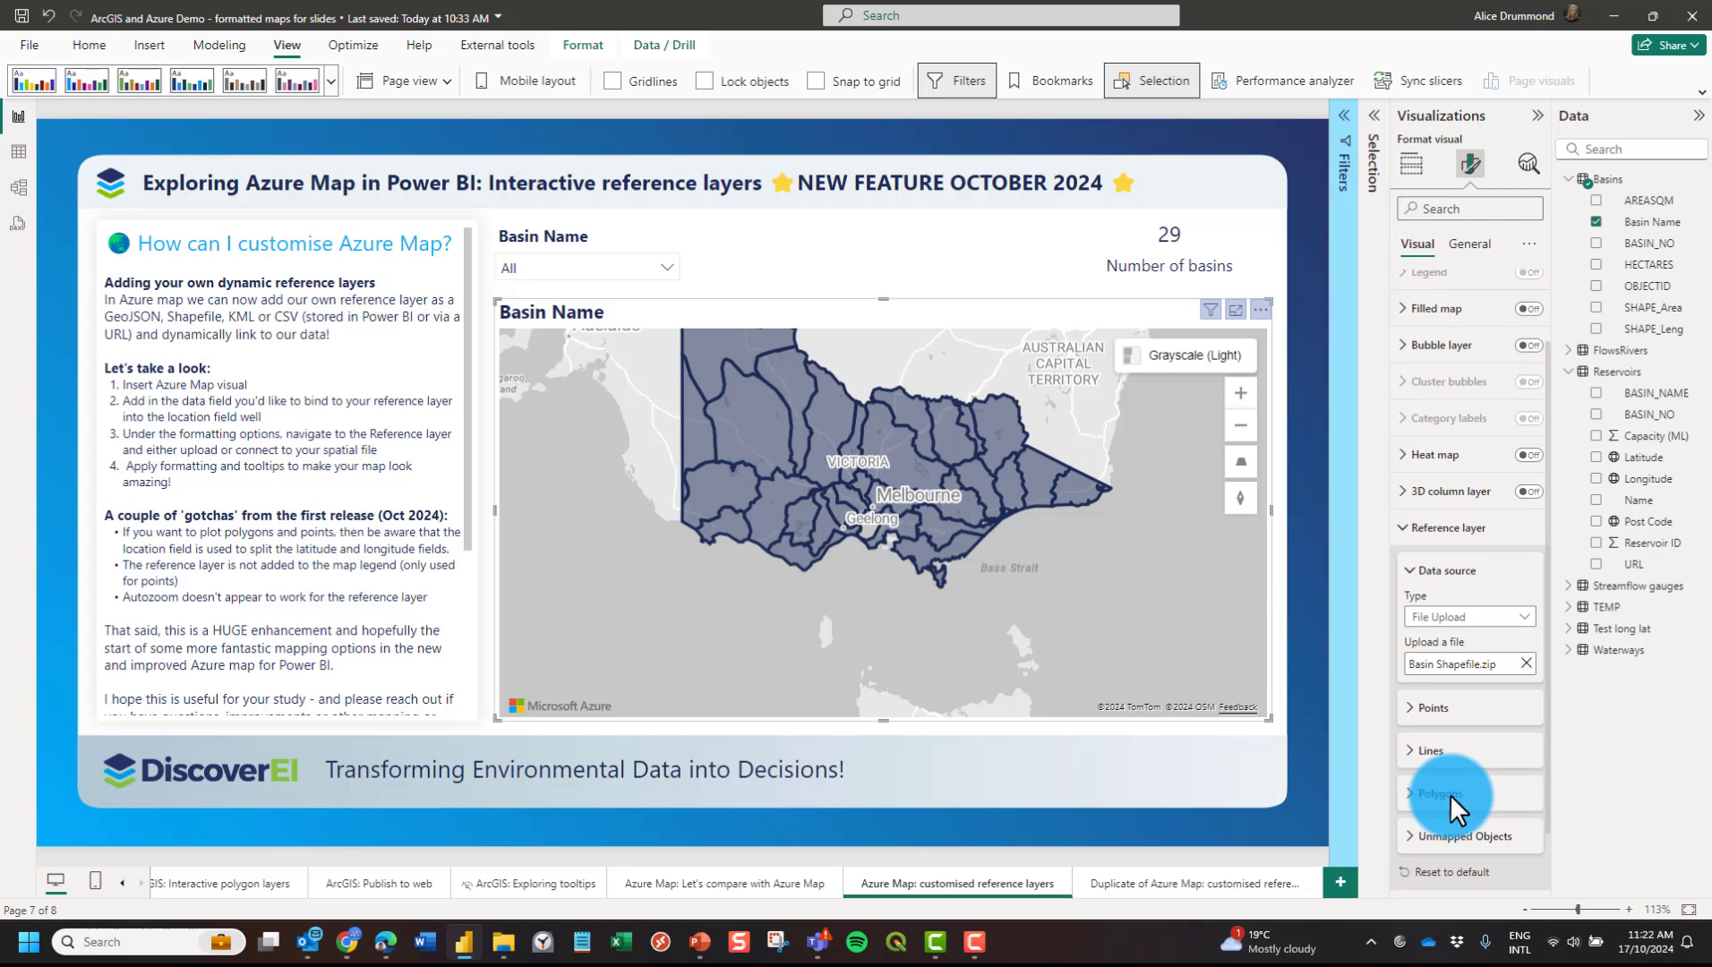
{"action": "left_click", "coordinate": [591, 269]}
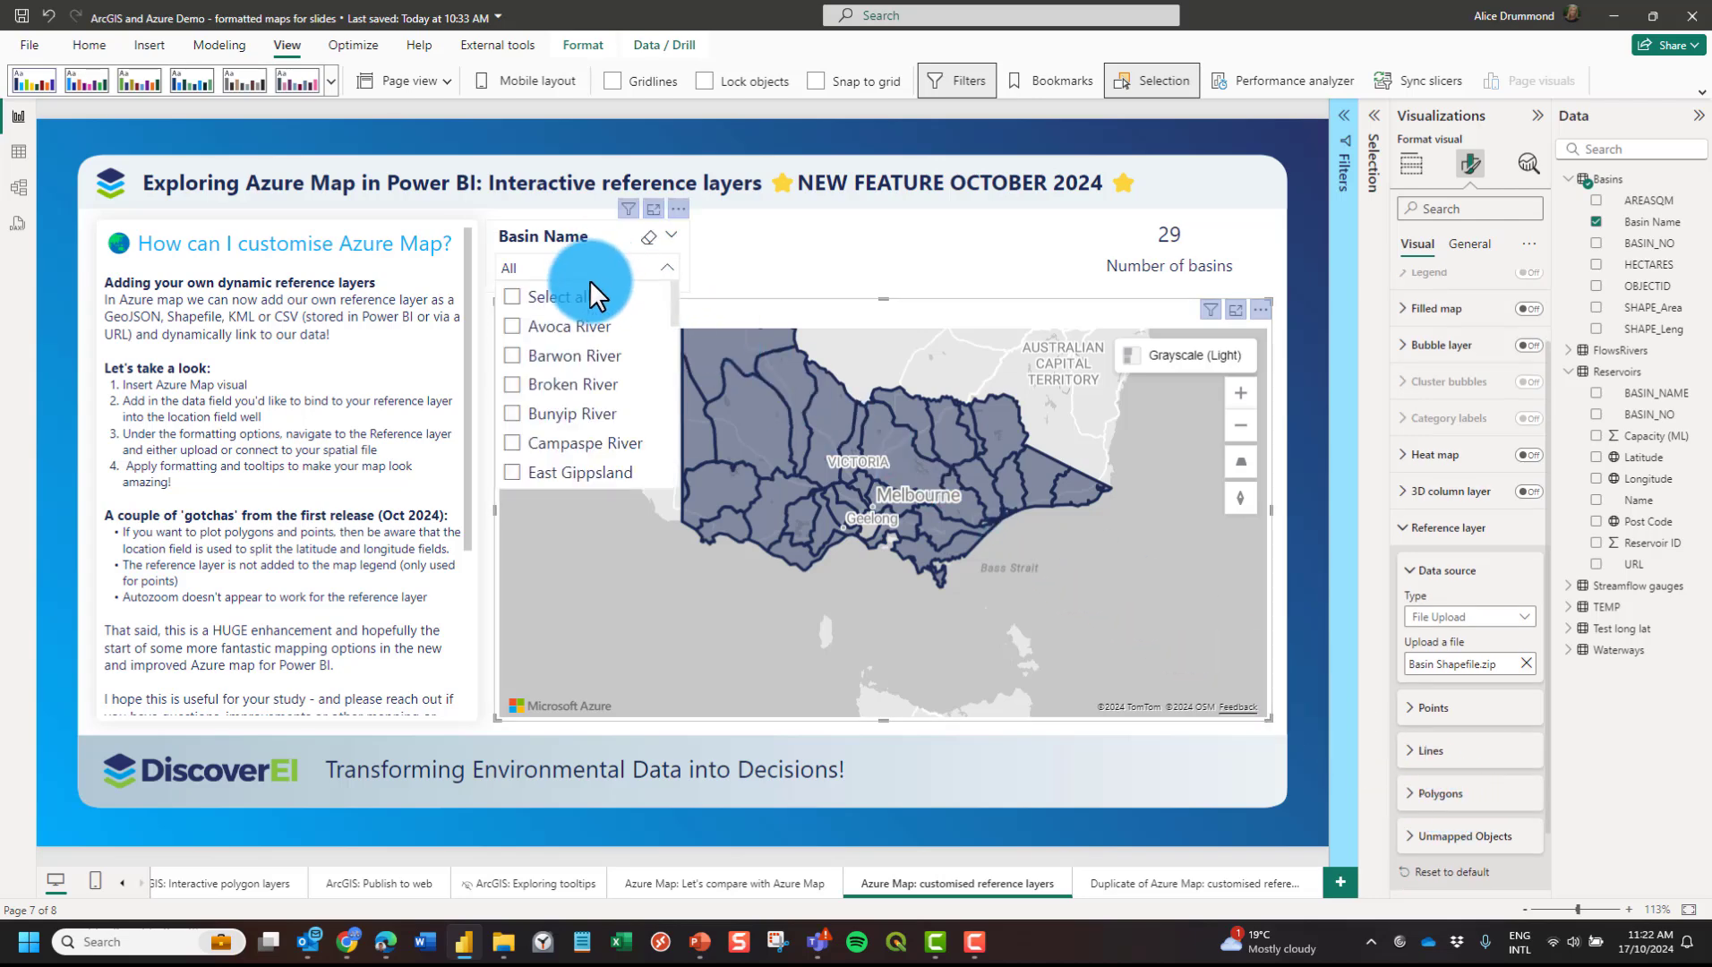
{"action": "left_click", "coordinate": [570, 327]}
{"action": "left_click", "coordinate": [573, 355]}
{"action": "left_click", "coordinate": [571, 384]}
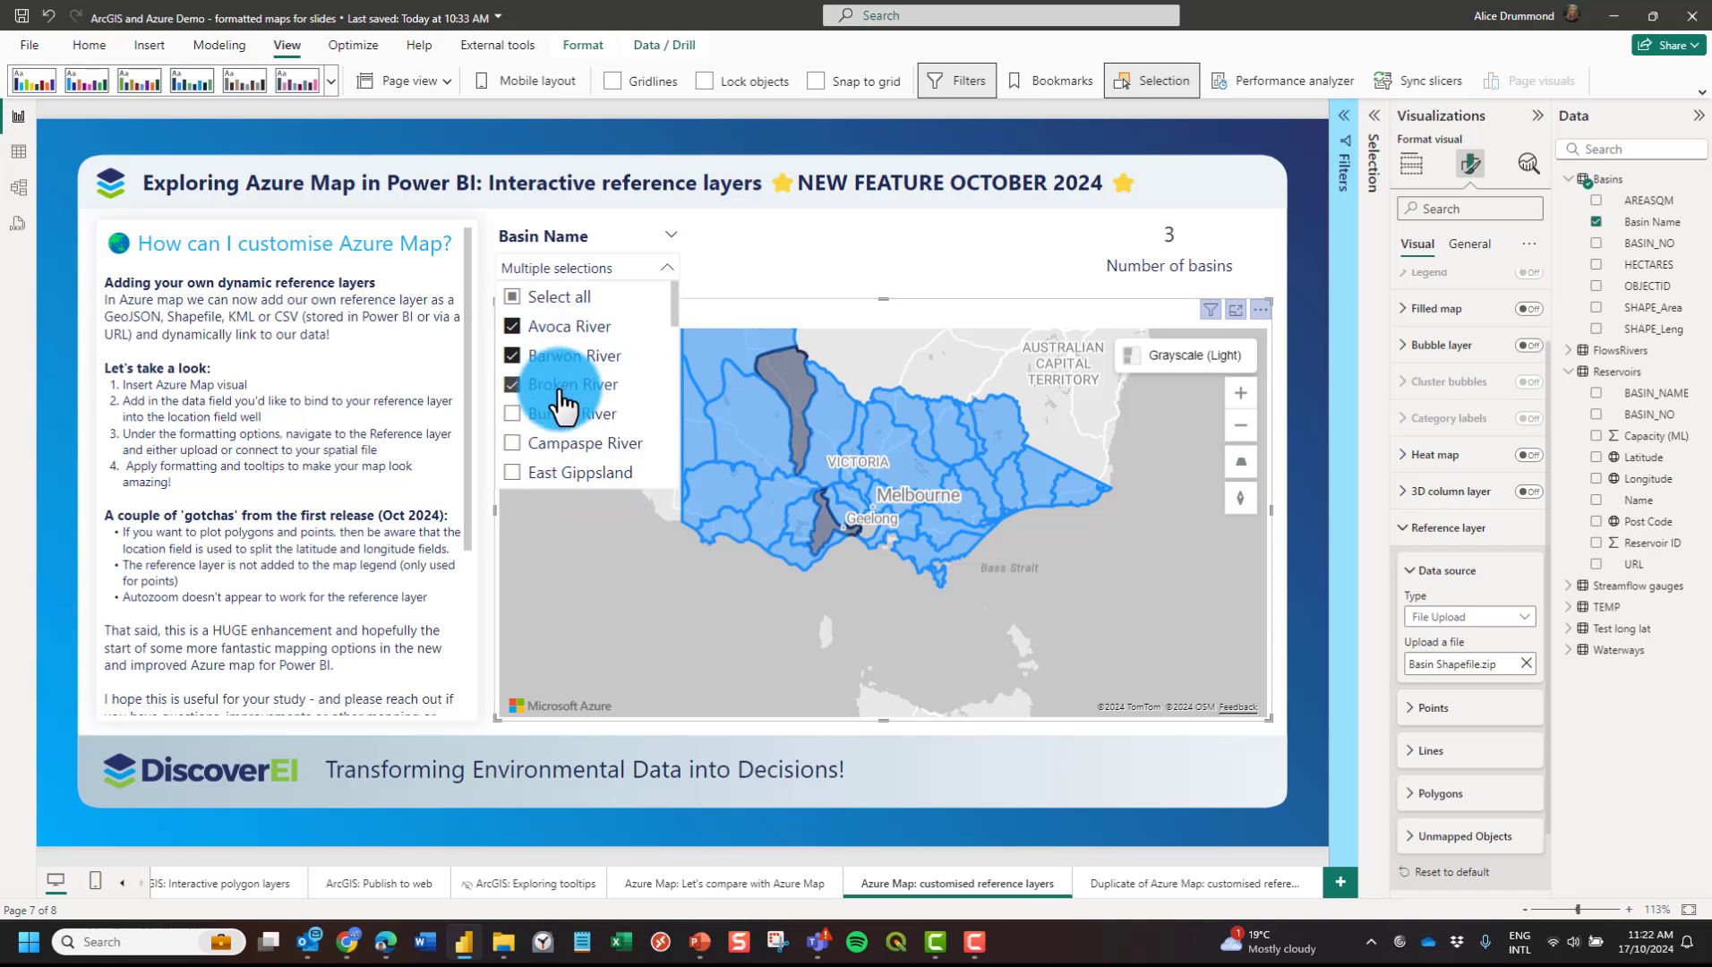
{"action": "left_click", "coordinate": [573, 413]}
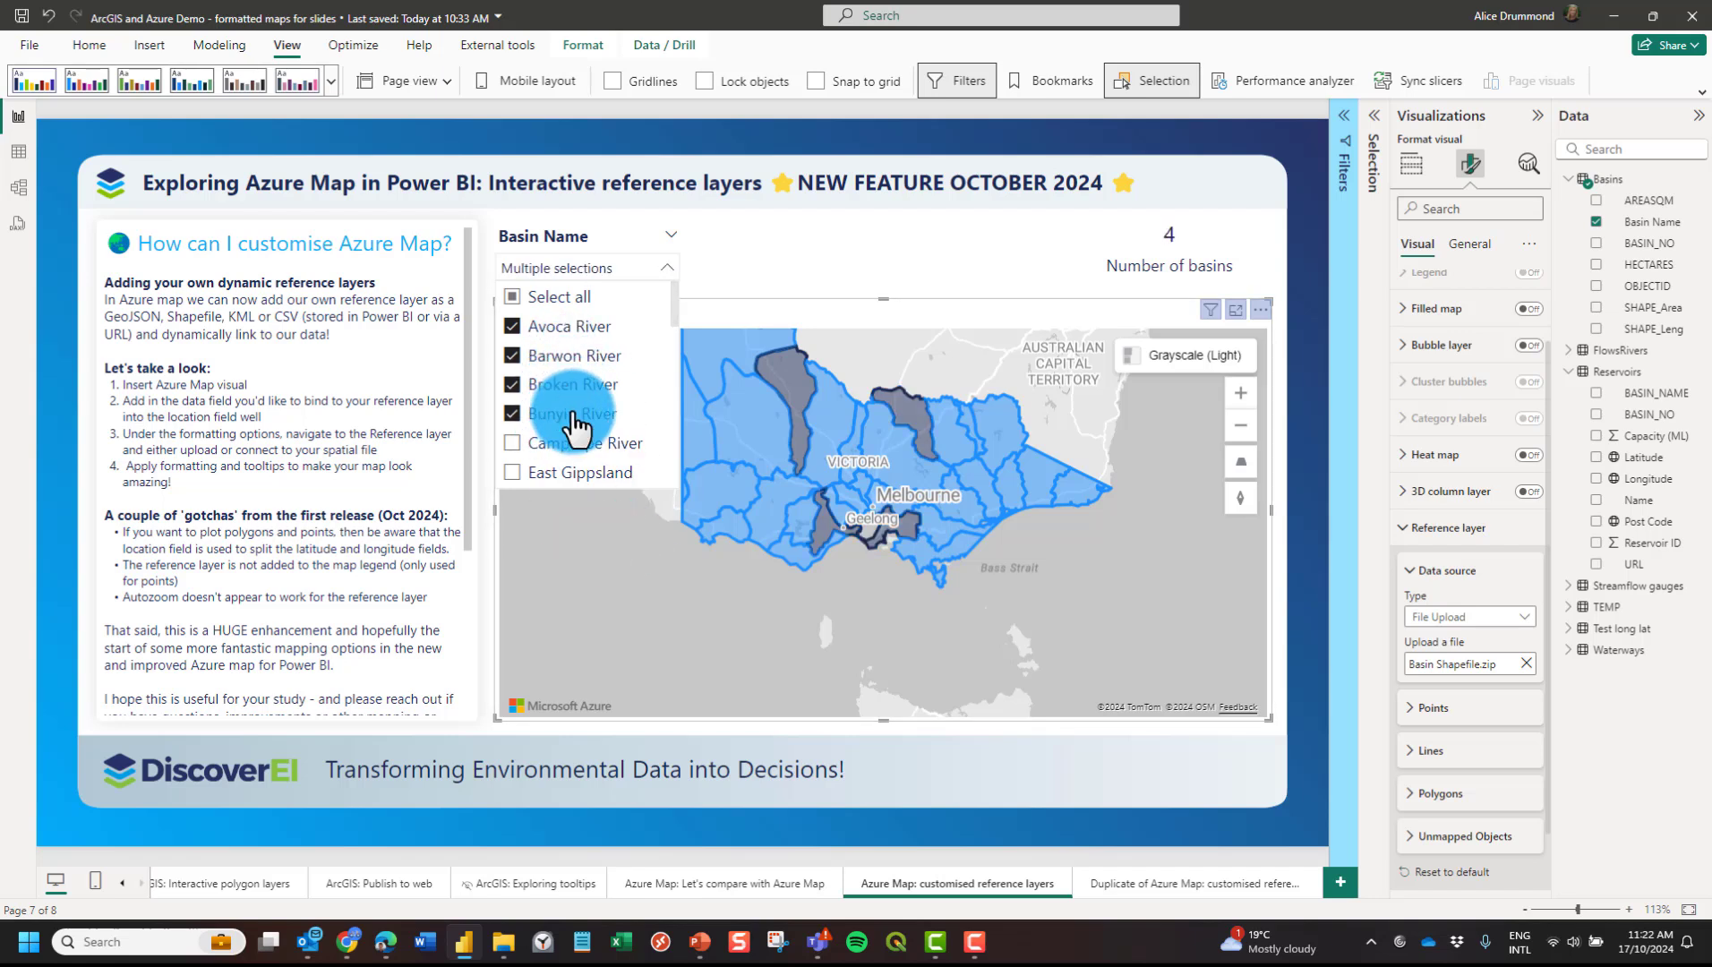
{"action": "left_click", "coordinate": [548, 239]}
{"action": "left_click", "coordinate": [643, 237]}
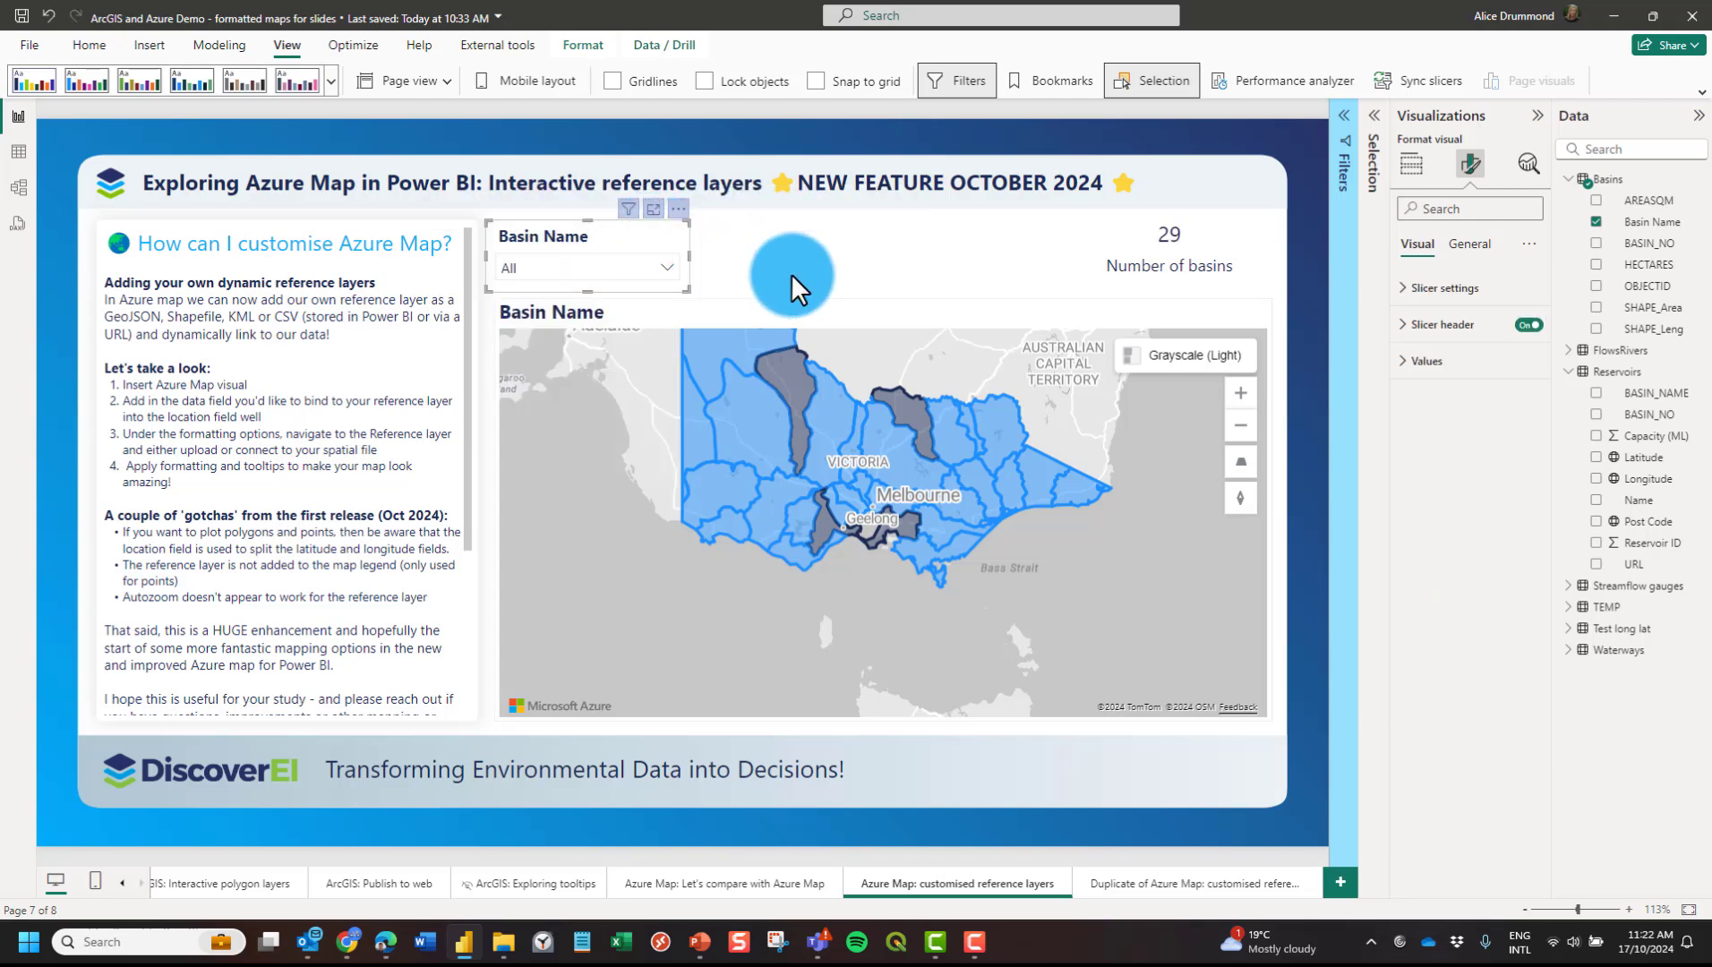
Open conditional formatting for the reference layer's polygon fill colour on the selected map.
{"action": "left_click", "coordinate": [905, 307]}
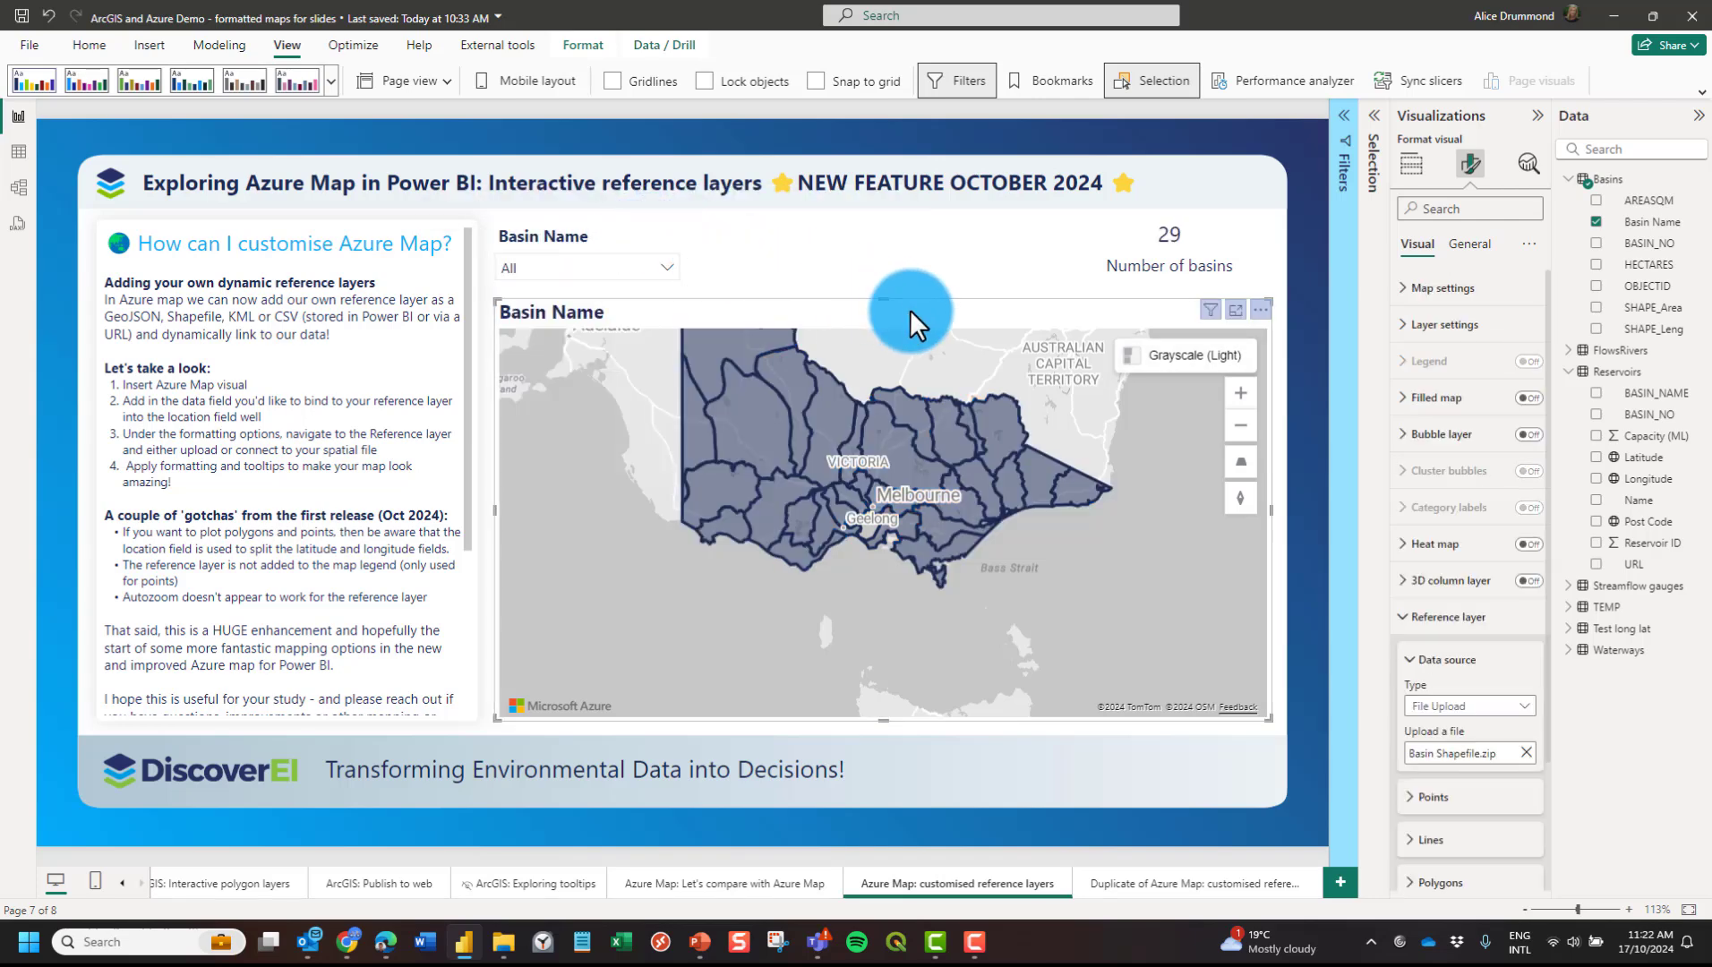
{"action": "scroll", "coordinate": [1436, 656], "scroll_direction": "down", "scroll_amount": 3}
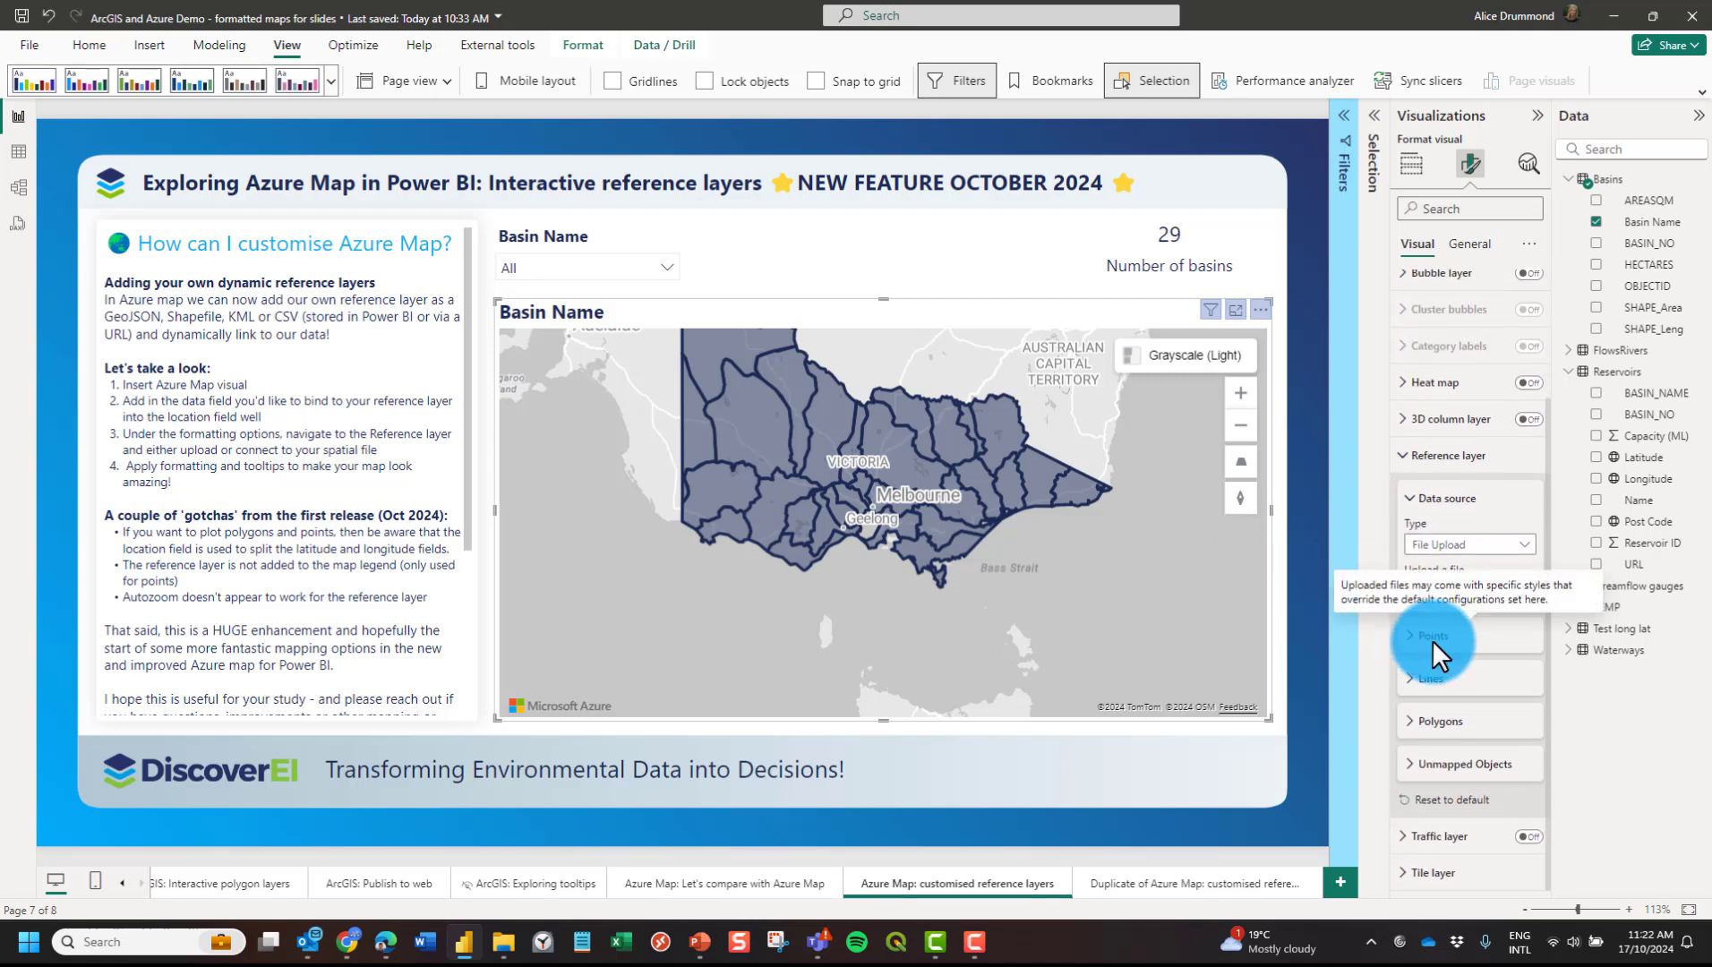
{"action": "left_click", "coordinate": [1430, 734]}
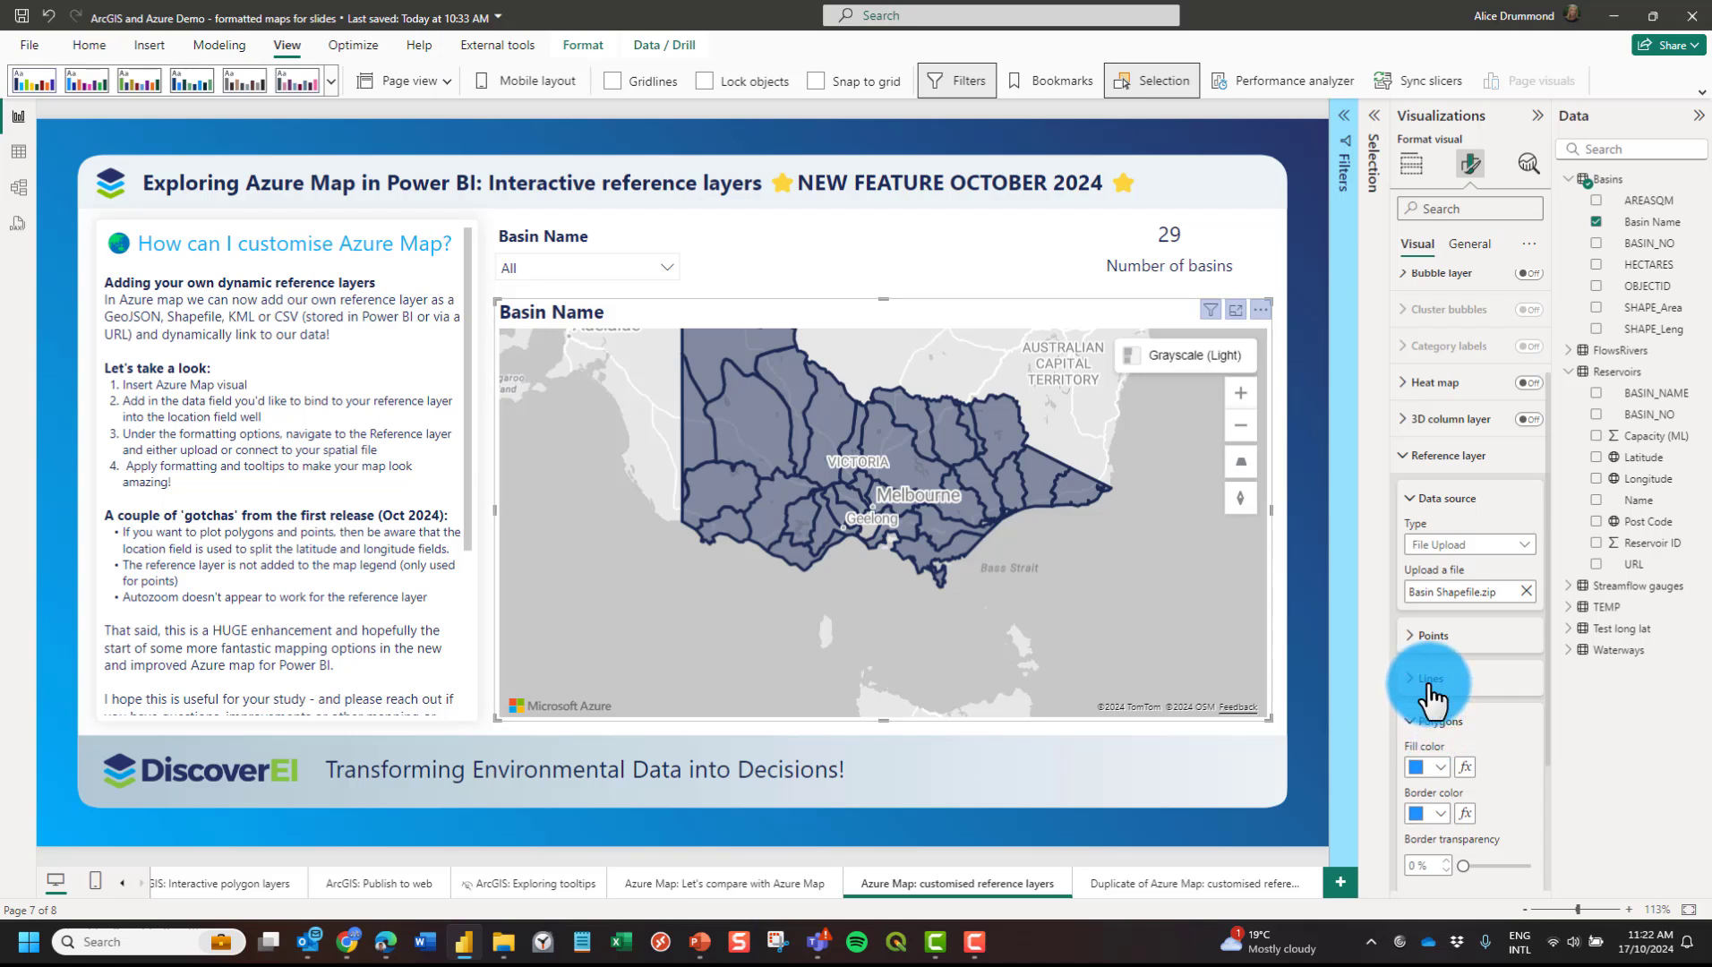
{"action": "scroll", "coordinate": [1432, 693], "scroll_direction": "down", "scroll_amount": 1}
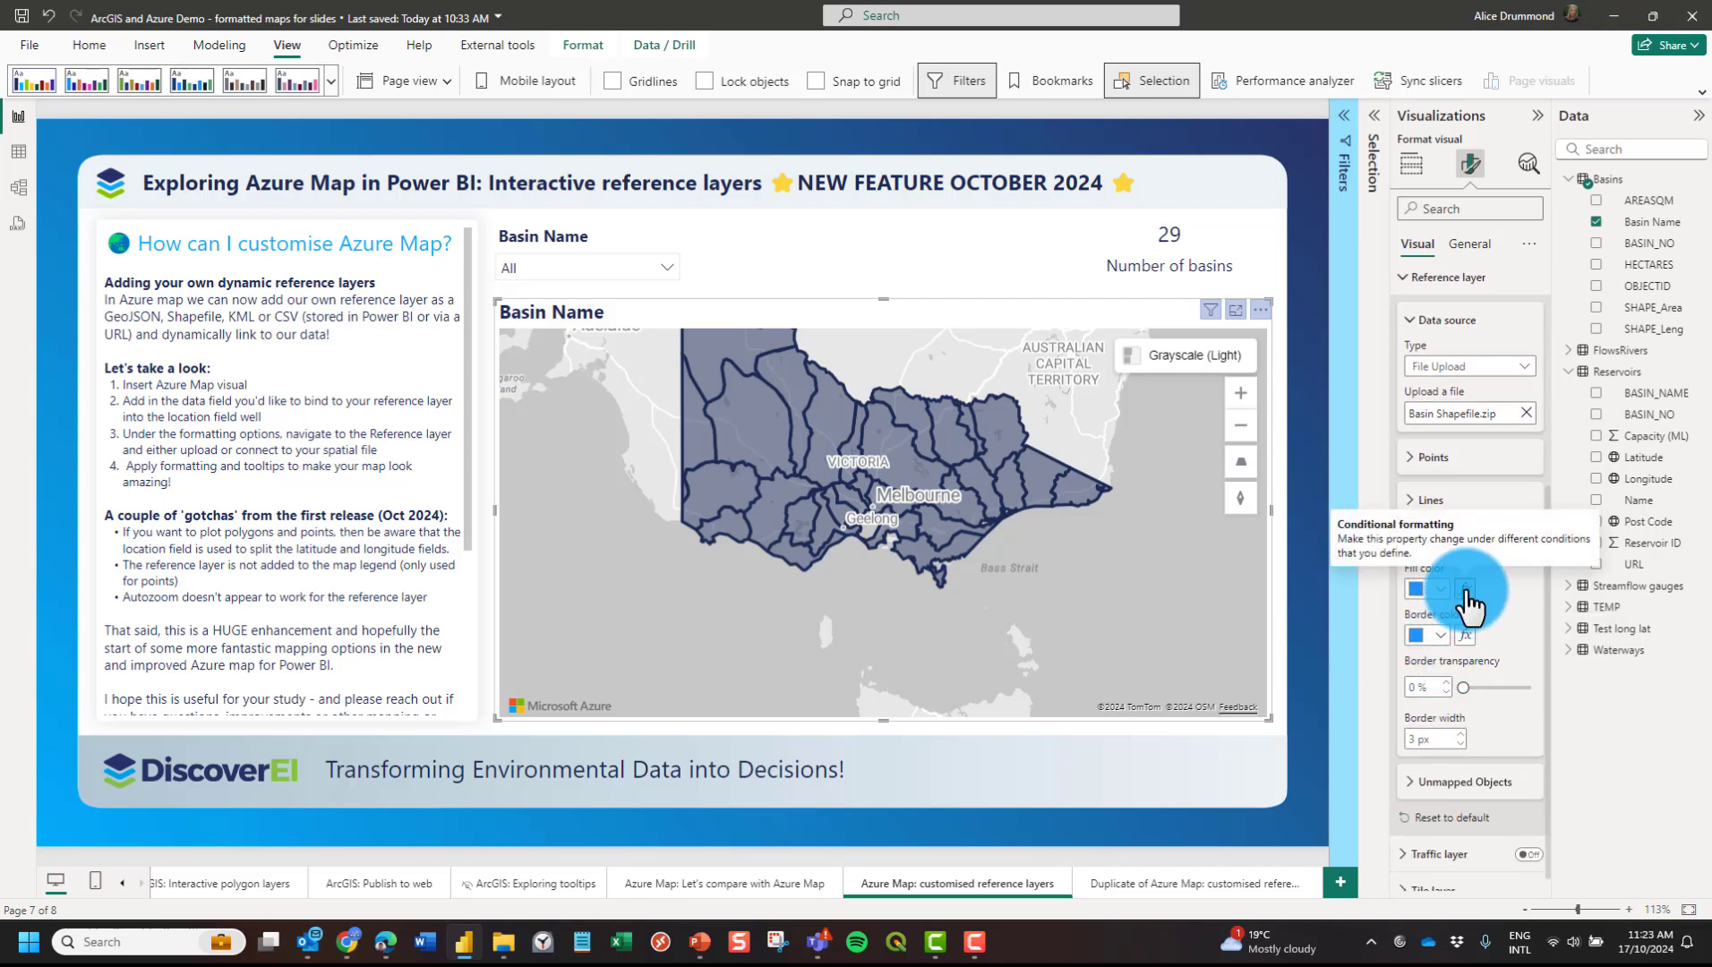
{"action": "left_click", "coordinate": [1464, 591]}
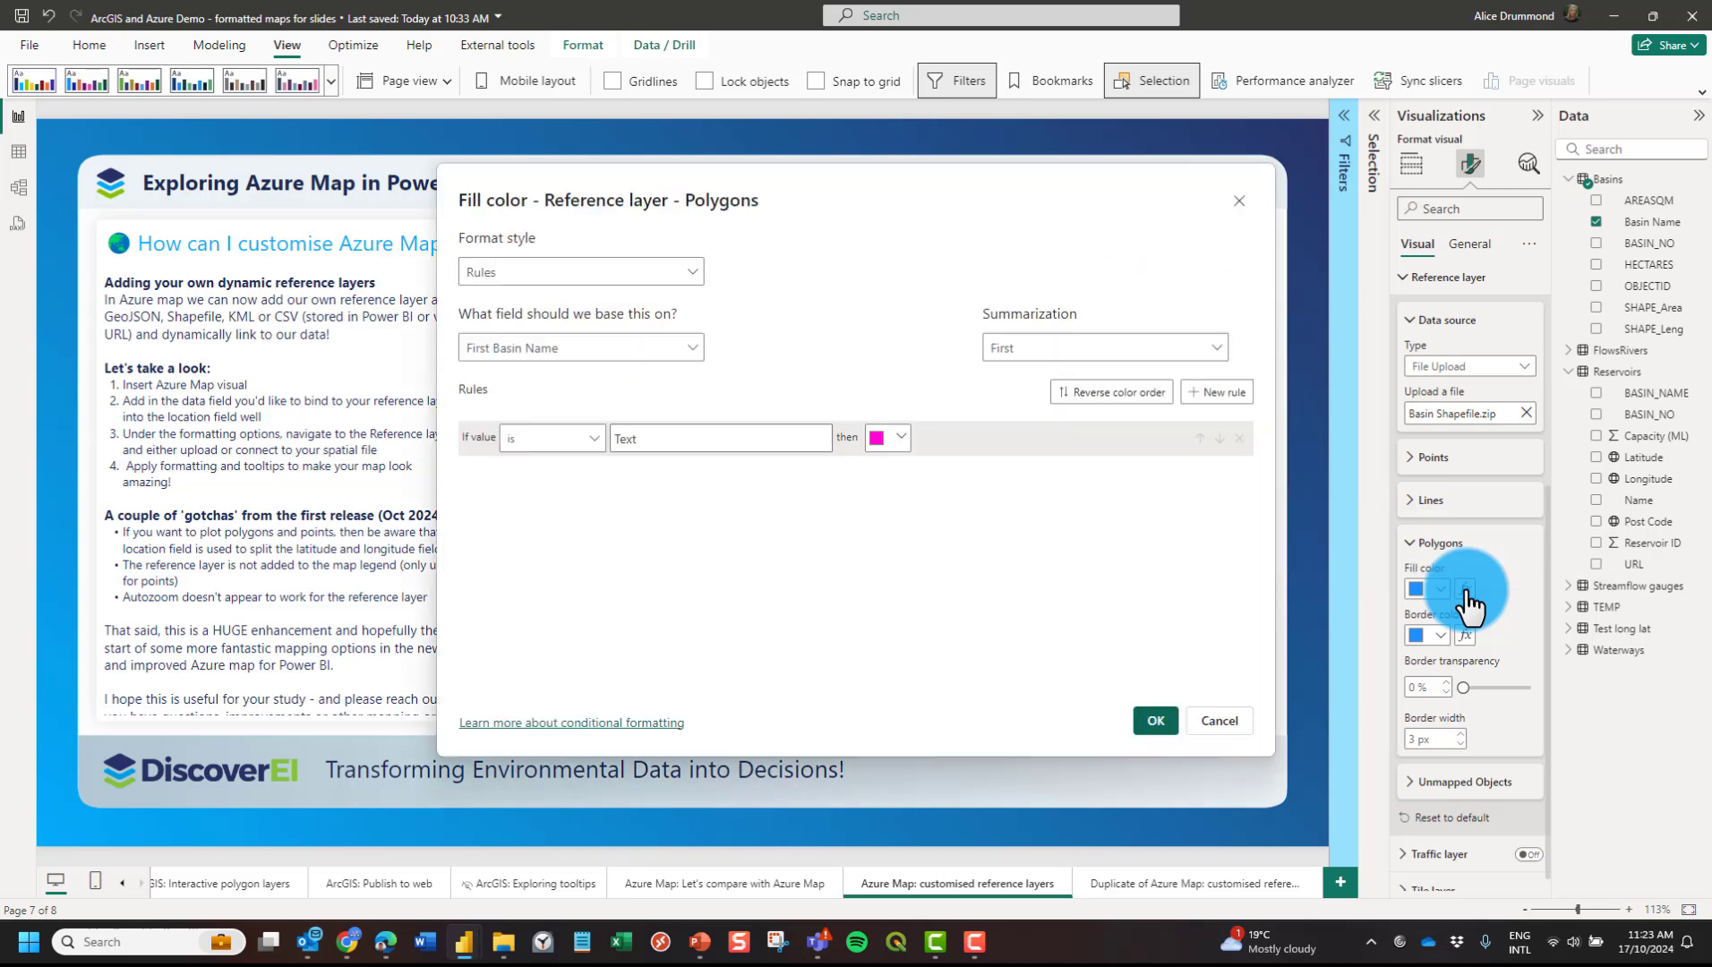
Apply a Gradient fill based on Sum of HECTARES with a middle colour added.
{"action": "left_click", "coordinate": [557, 356]}
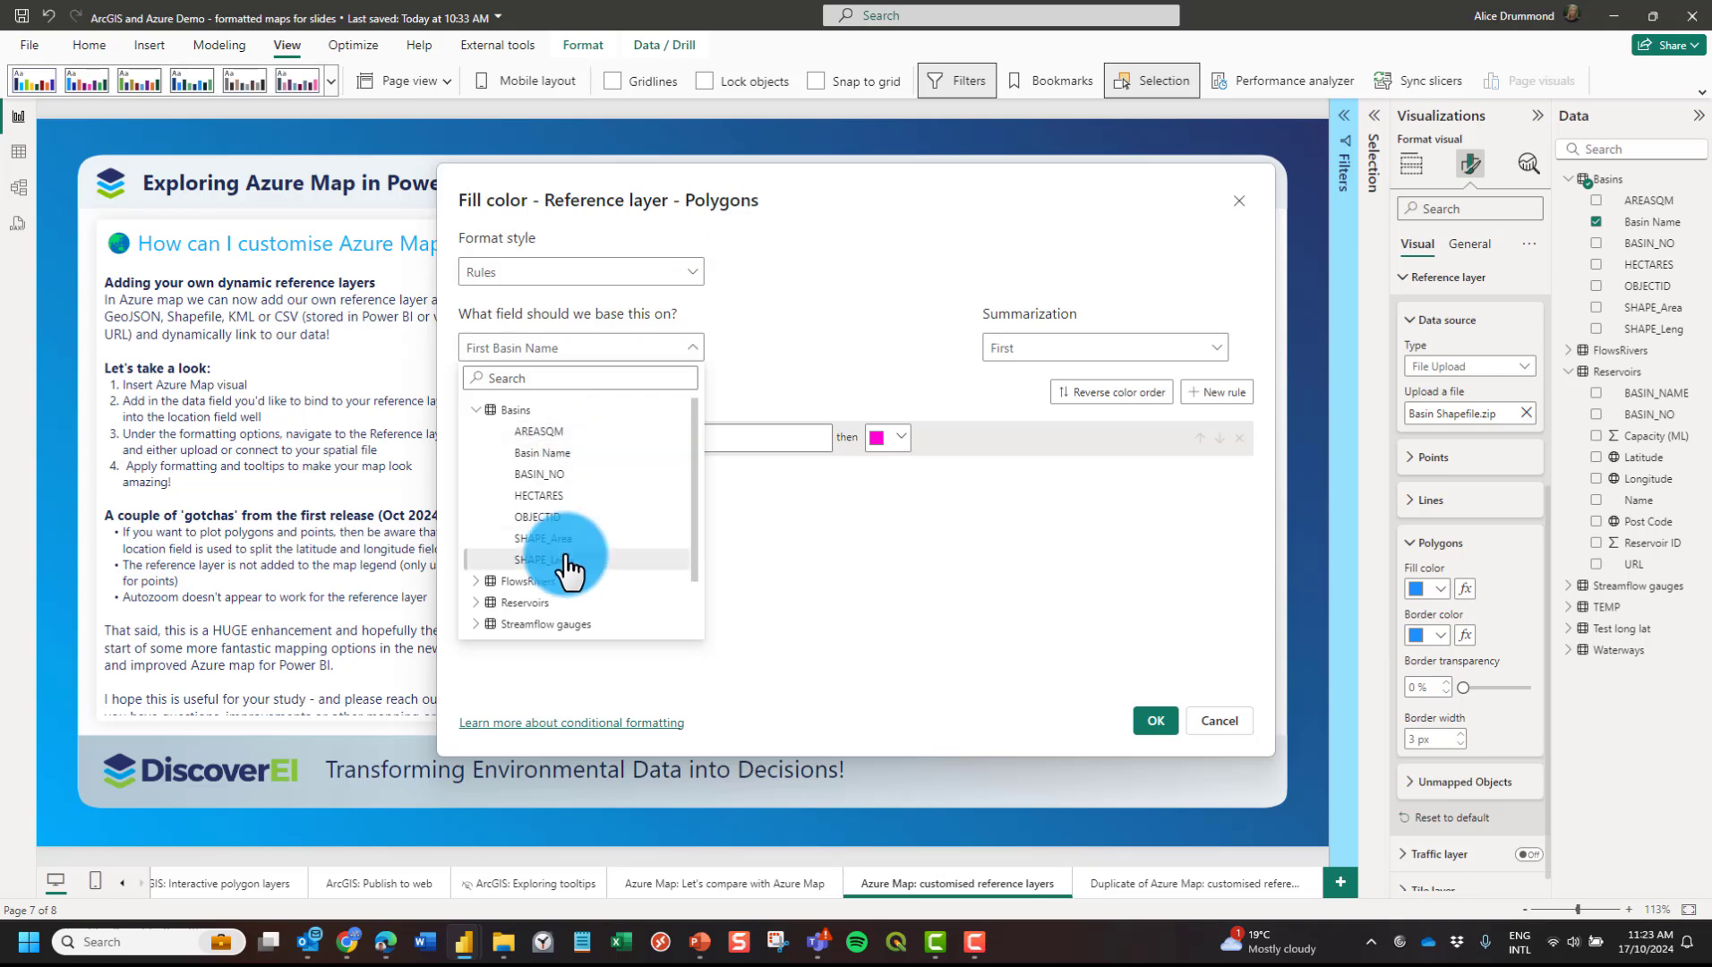
{"action": "left_click", "coordinate": [546, 497]}
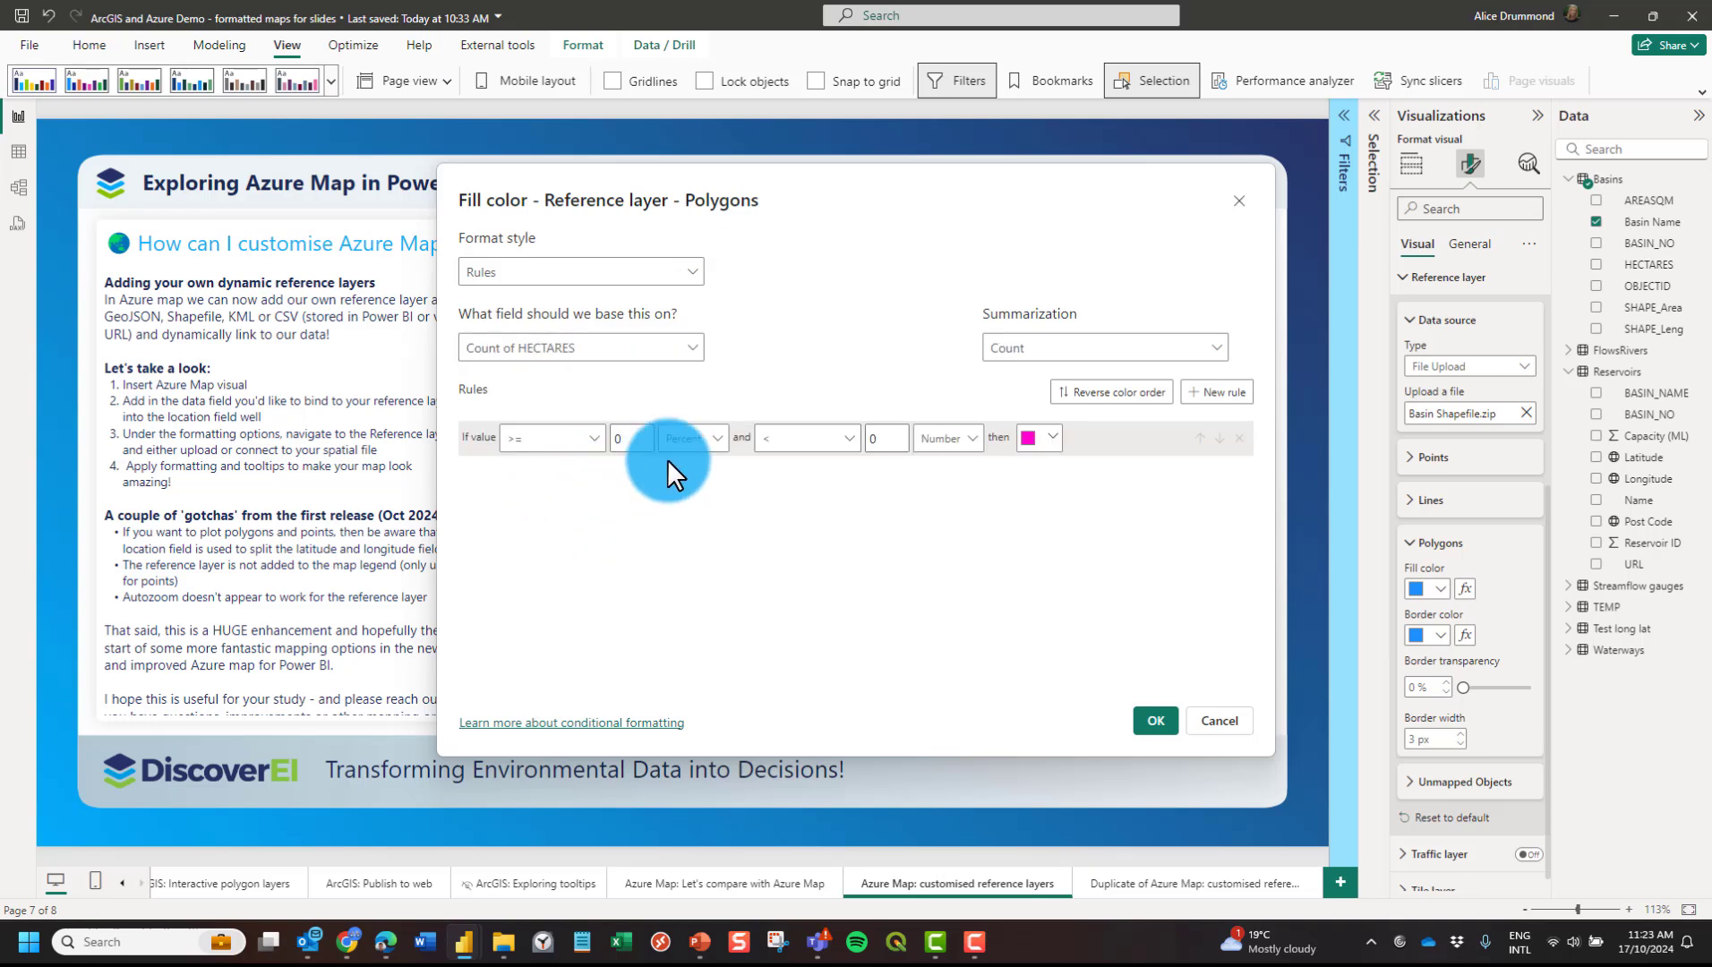
{"action": "left_click", "coordinate": [1046, 356]}
{"action": "left_click", "coordinate": [1011, 377]}
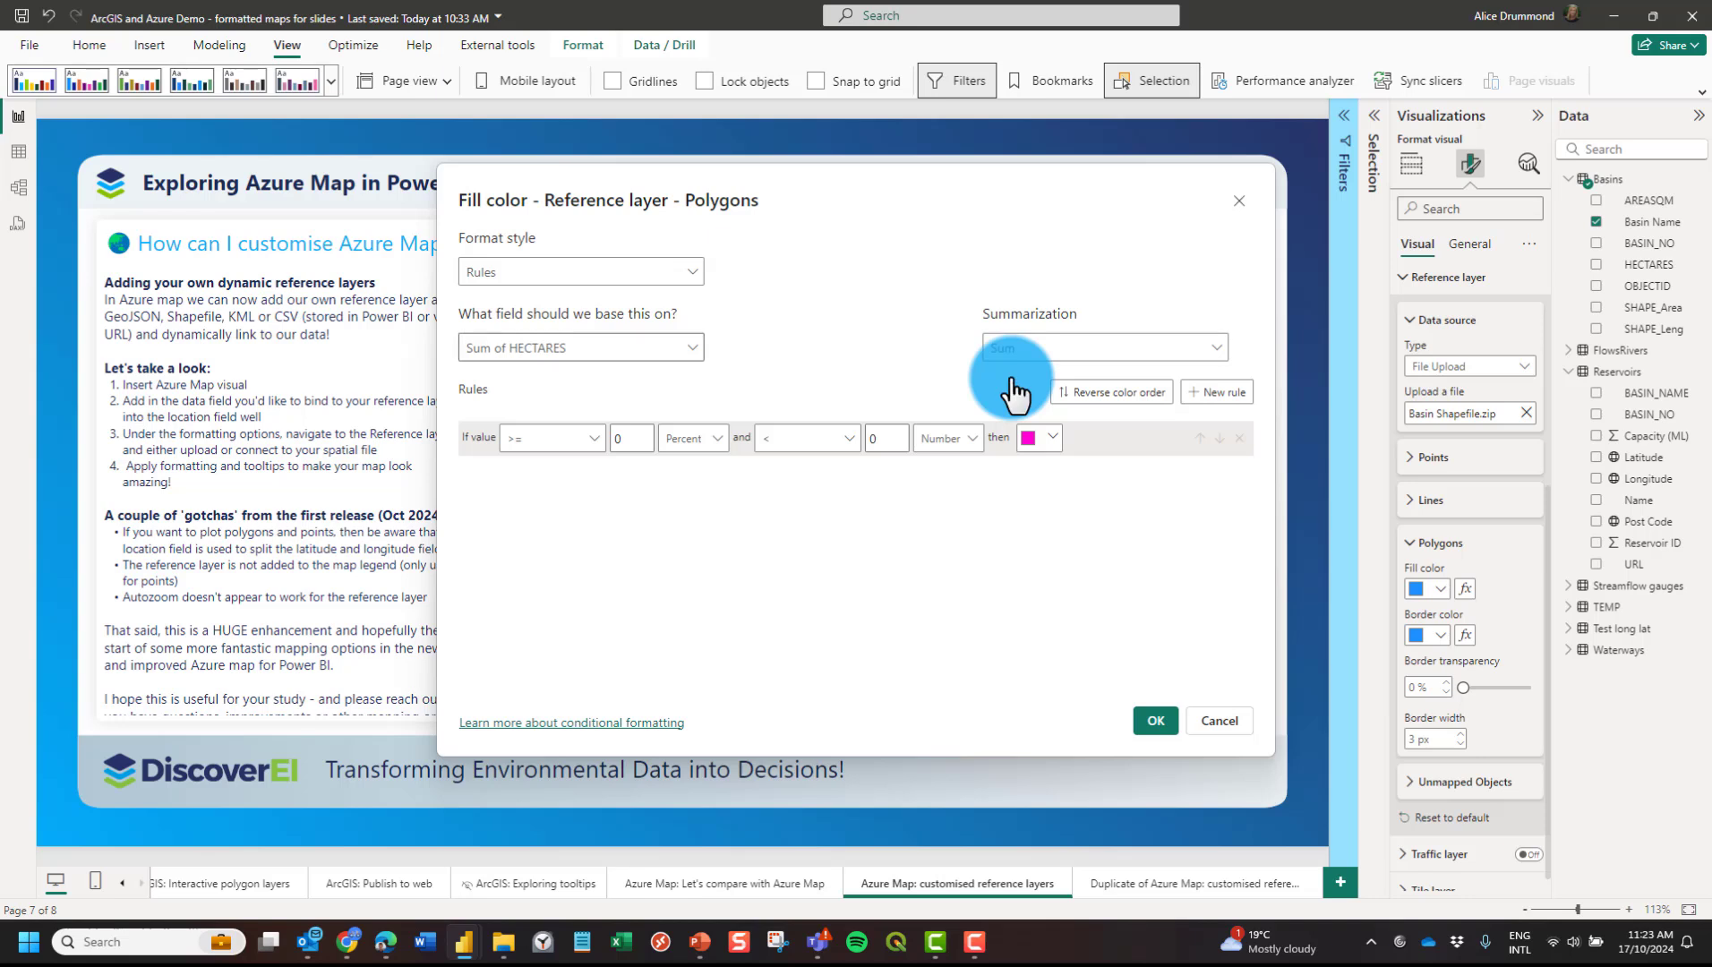
{"action": "left_click", "coordinate": [586, 271]}
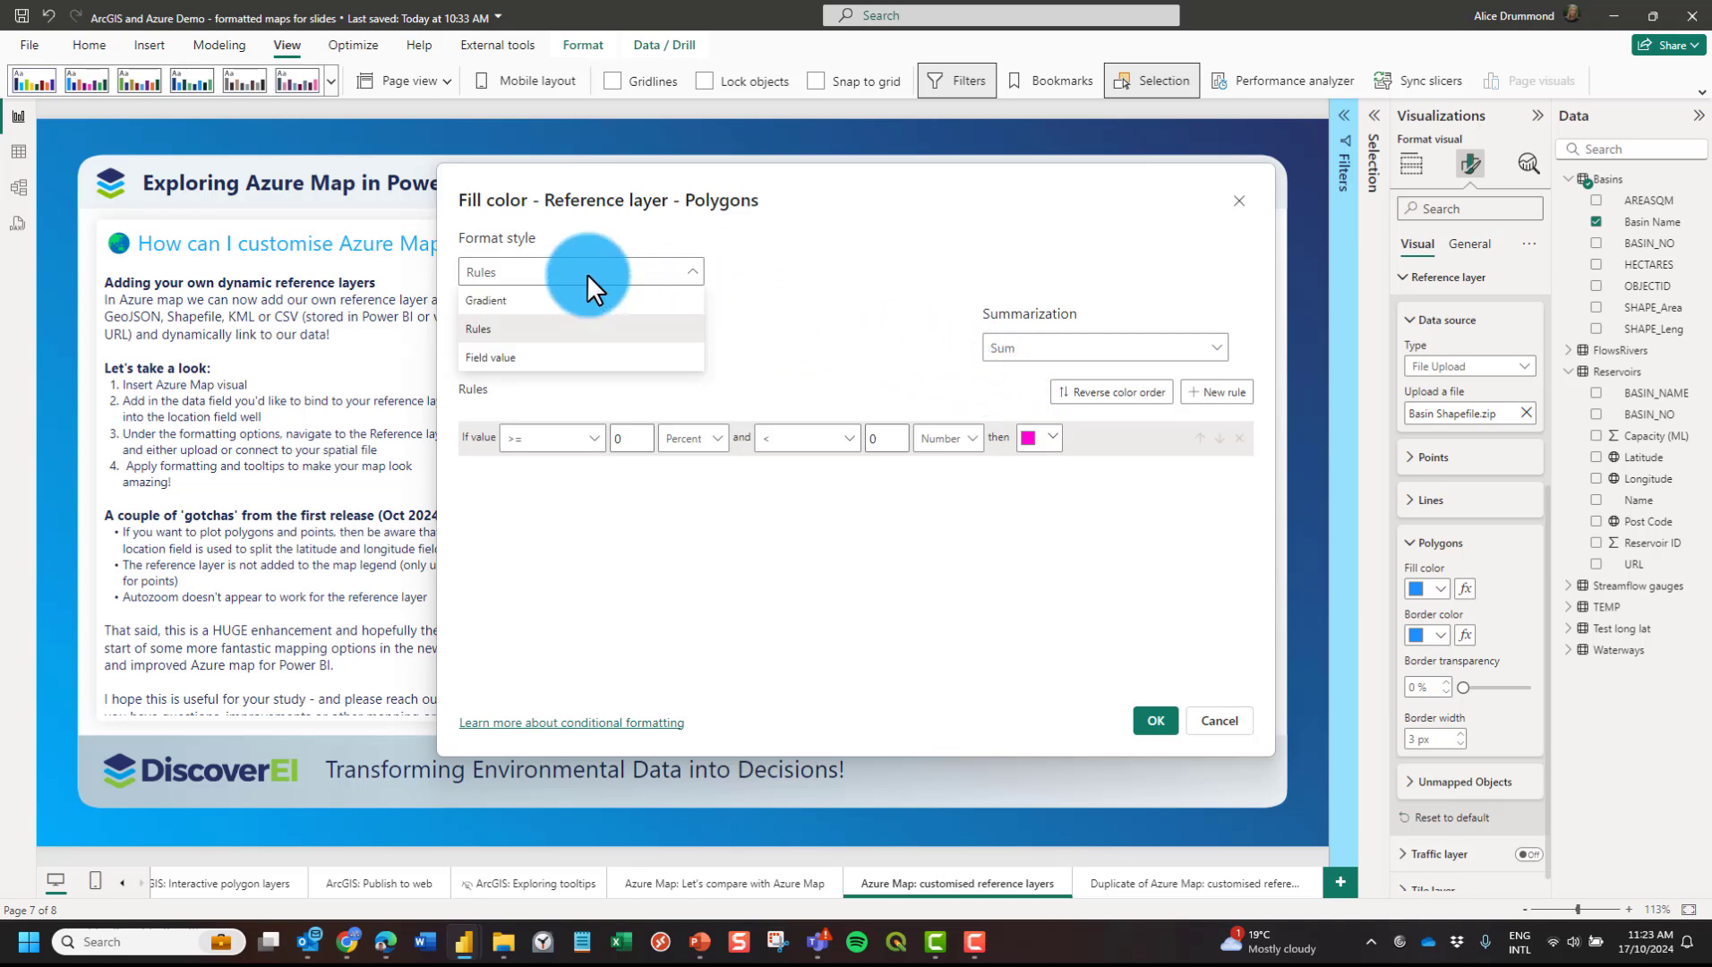
{"action": "left_click", "coordinate": [512, 303]}
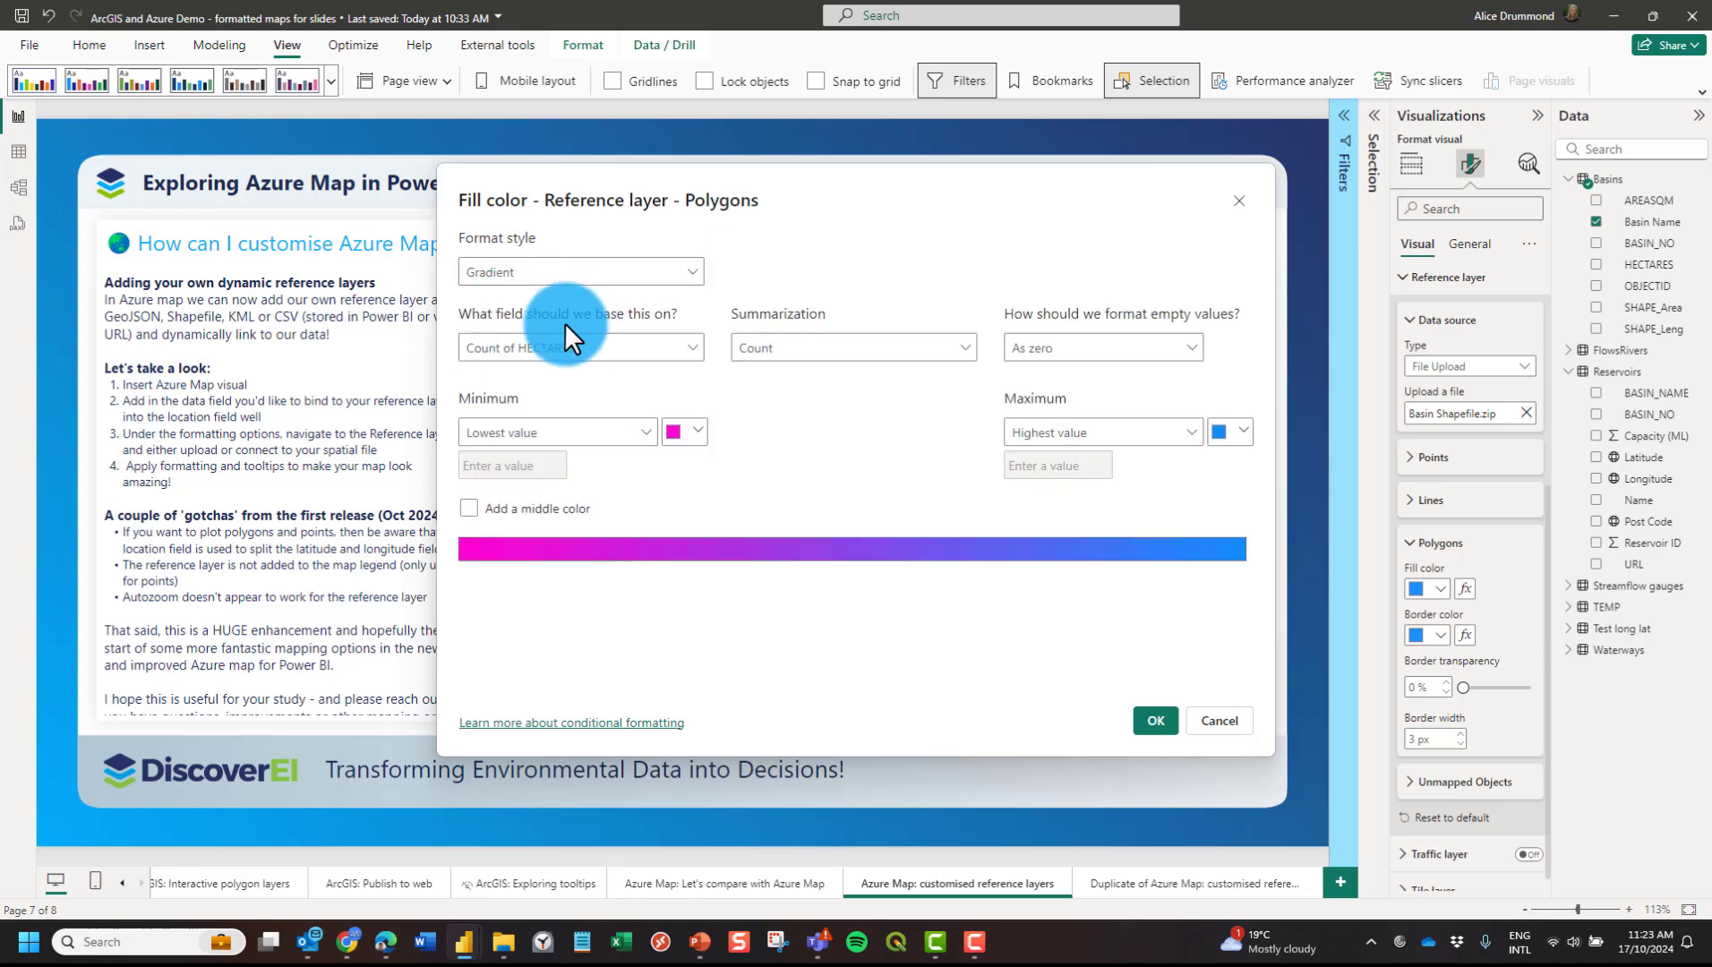
{"action": "left_click", "coordinate": [814, 347]}
{"action": "left_click", "coordinate": [783, 377]}
{"action": "left_click", "coordinate": [580, 508]}
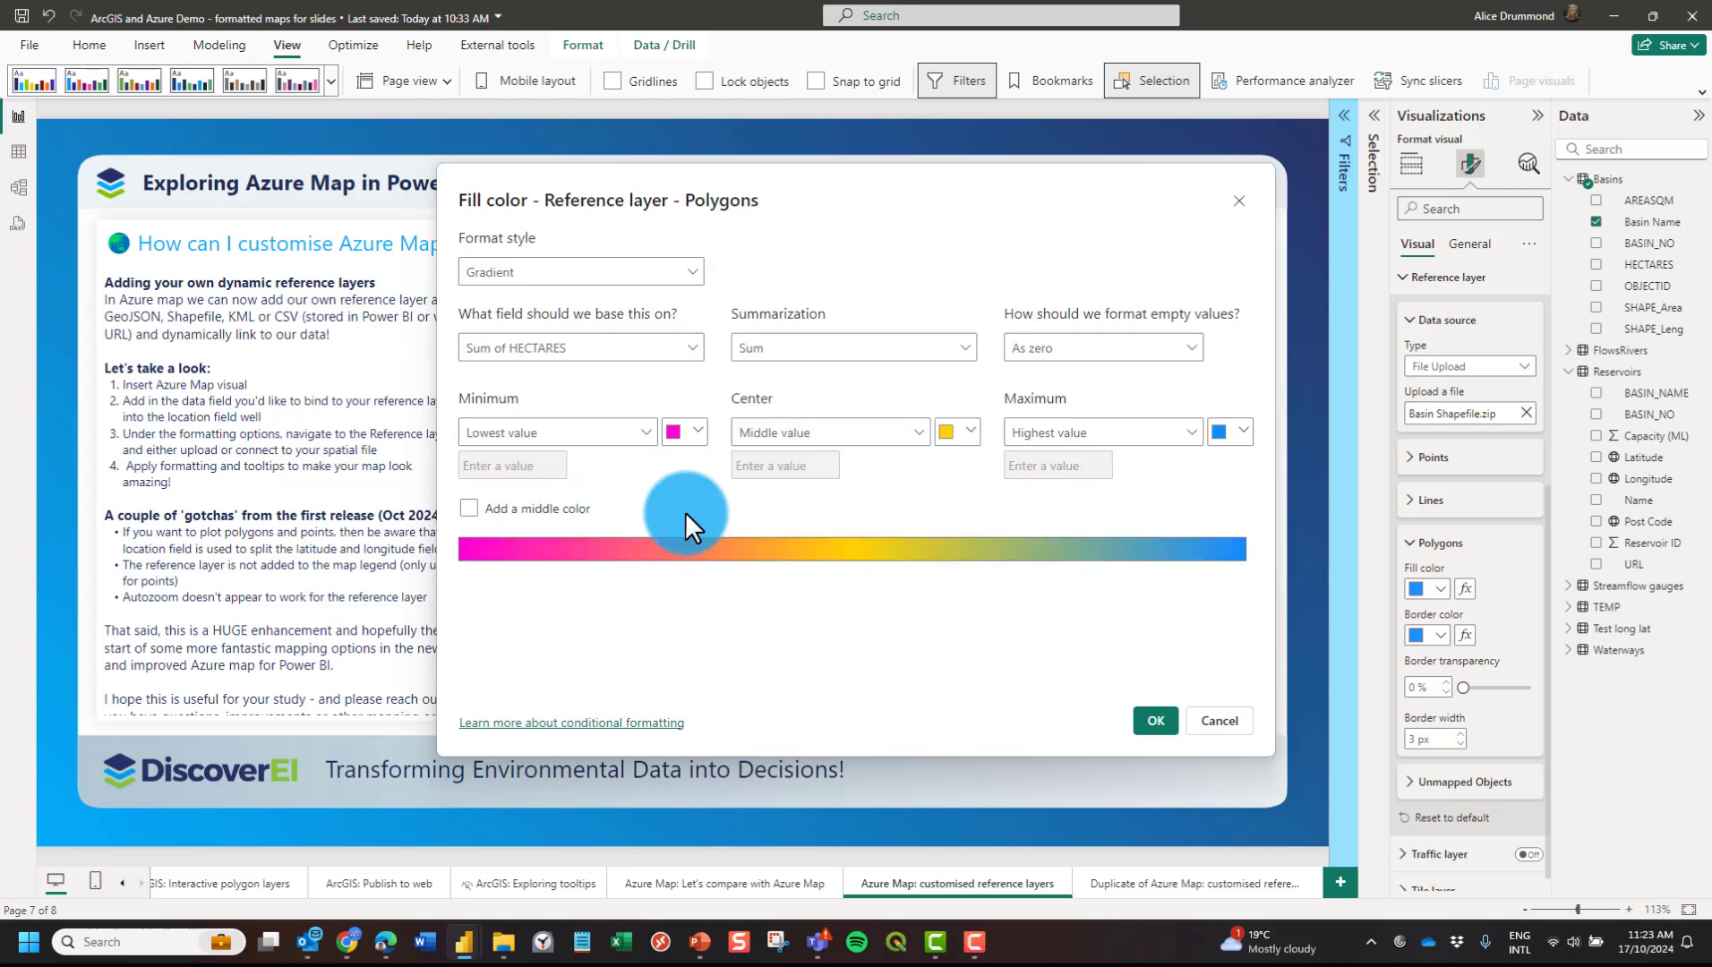
{"action": "left_click", "coordinate": [1157, 719]}
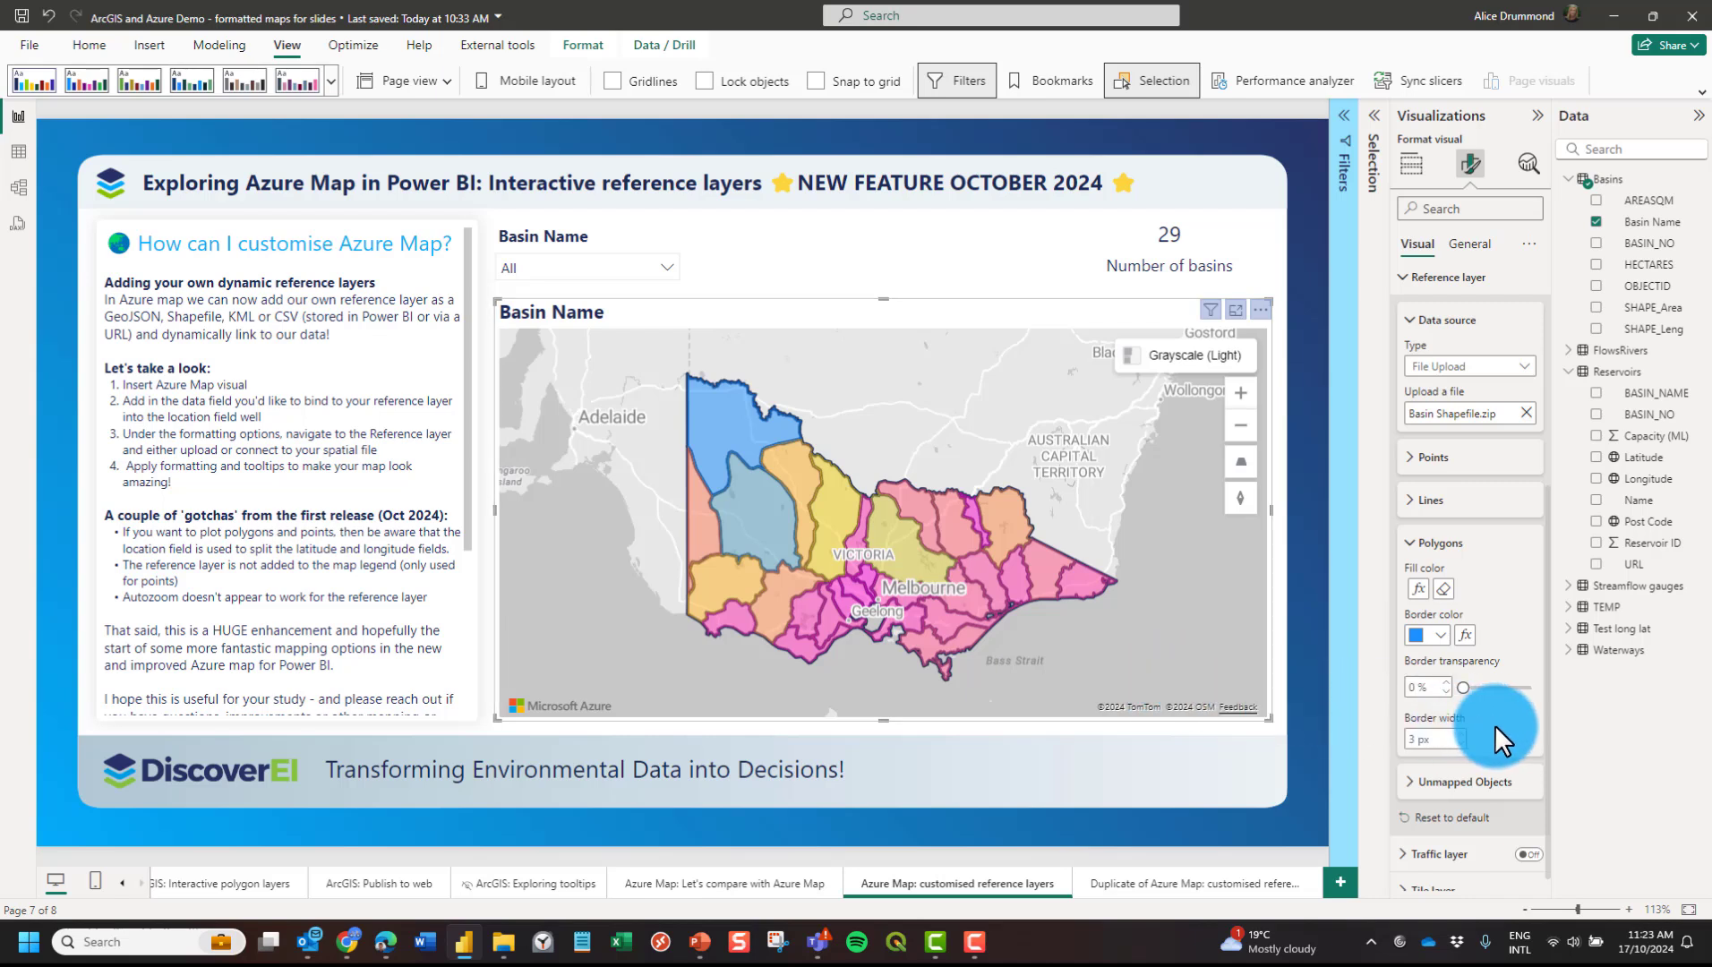
Expand the reference layer's Unmapped Objects options.
{"action": "left_click", "coordinate": [1449, 780]}
{"action": "scroll", "coordinate": [1449, 716], "scroll_direction": "down", "scroll_amount": 1}
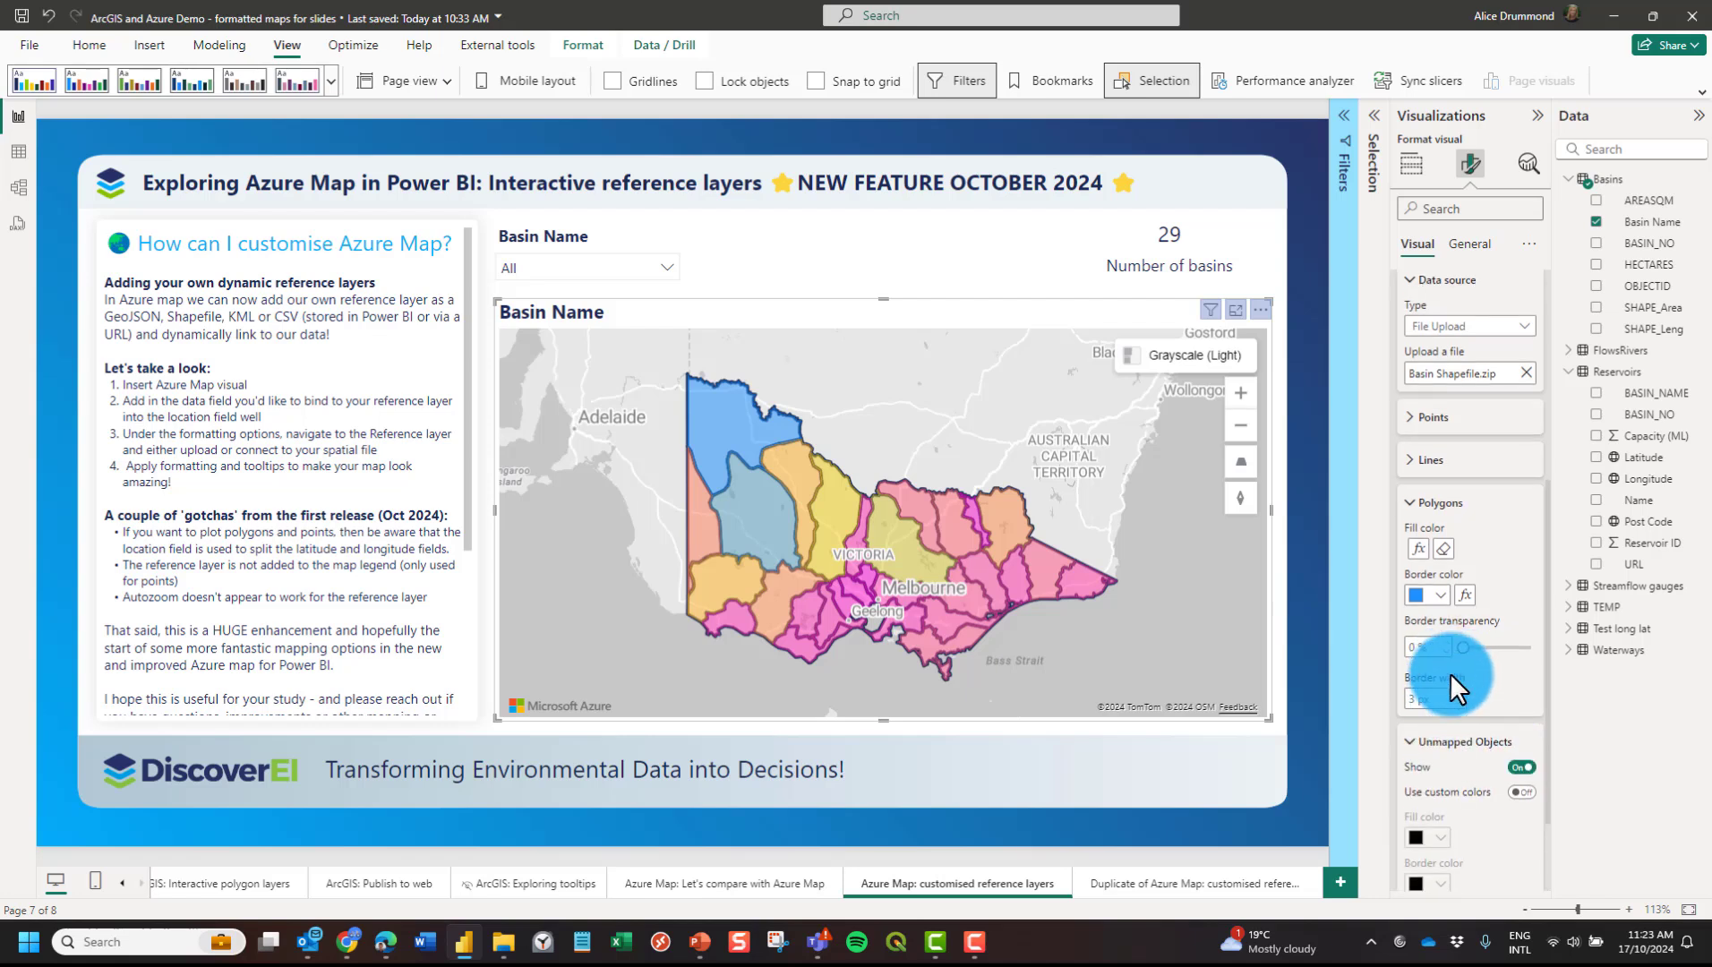
{"action": "scroll", "coordinate": [1451, 675], "scroll_direction": "down", "scroll_amount": 3}
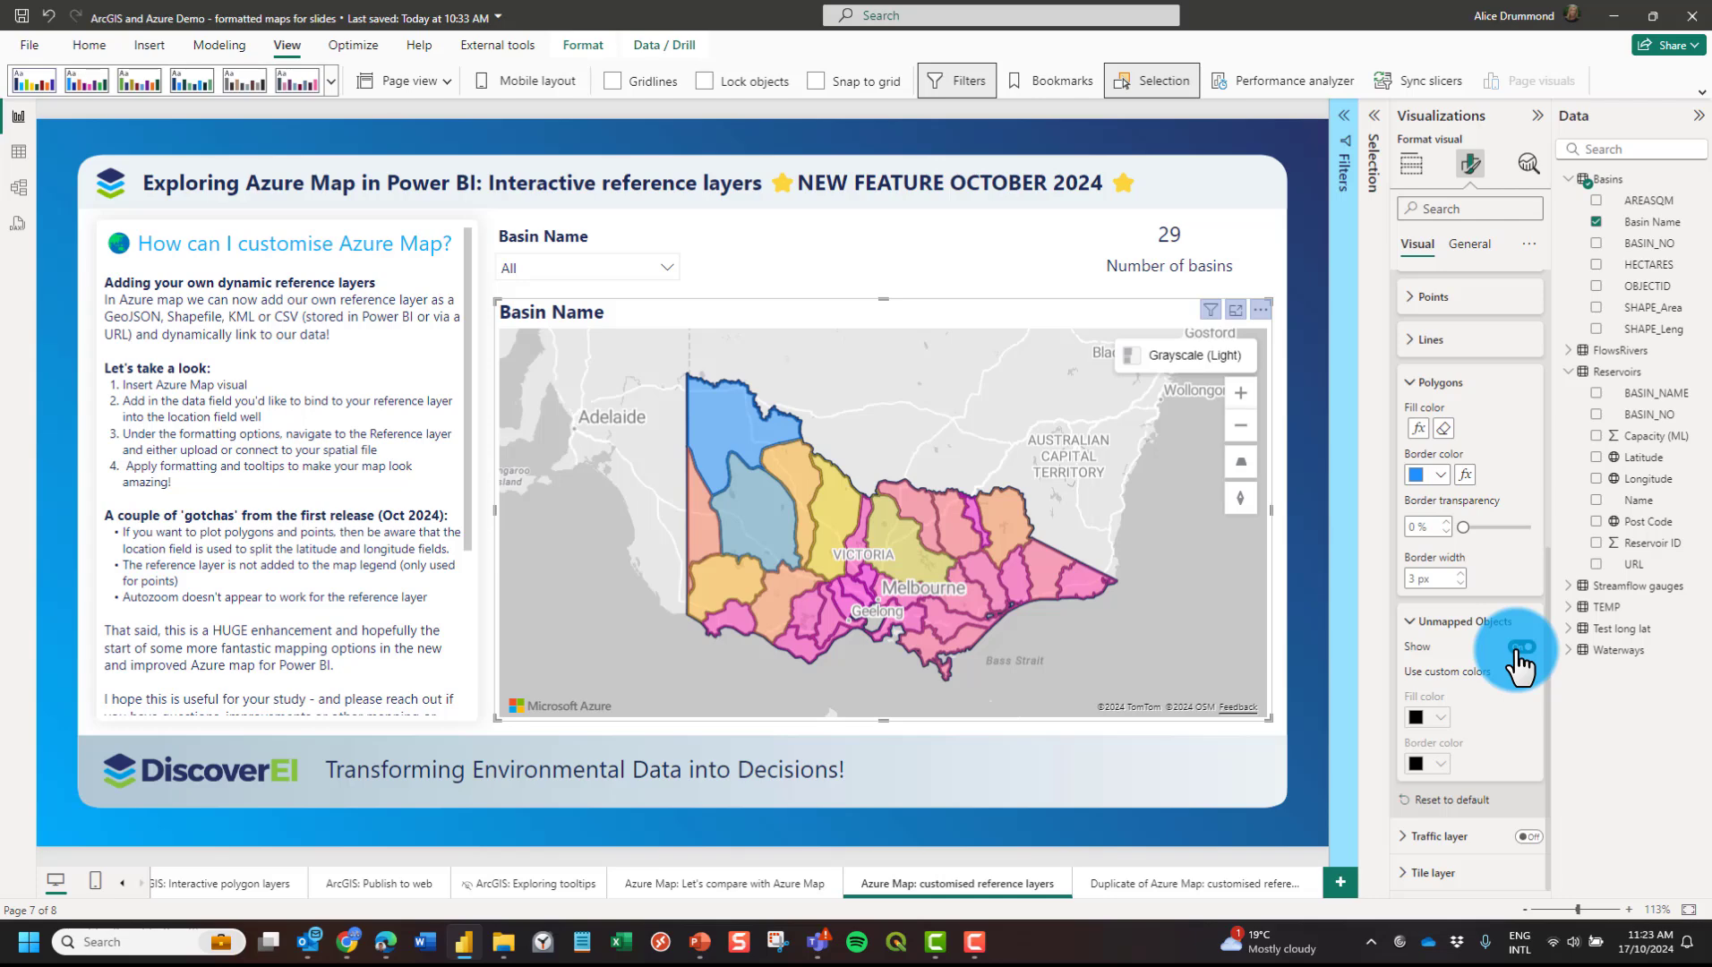
Test the slicer with Avoca and Barwon Rivers, reselect all basins, and enable custom unmapped colours.
{"action": "left_click", "coordinate": [567, 265]}
{"action": "left_click", "coordinate": [569, 325]}
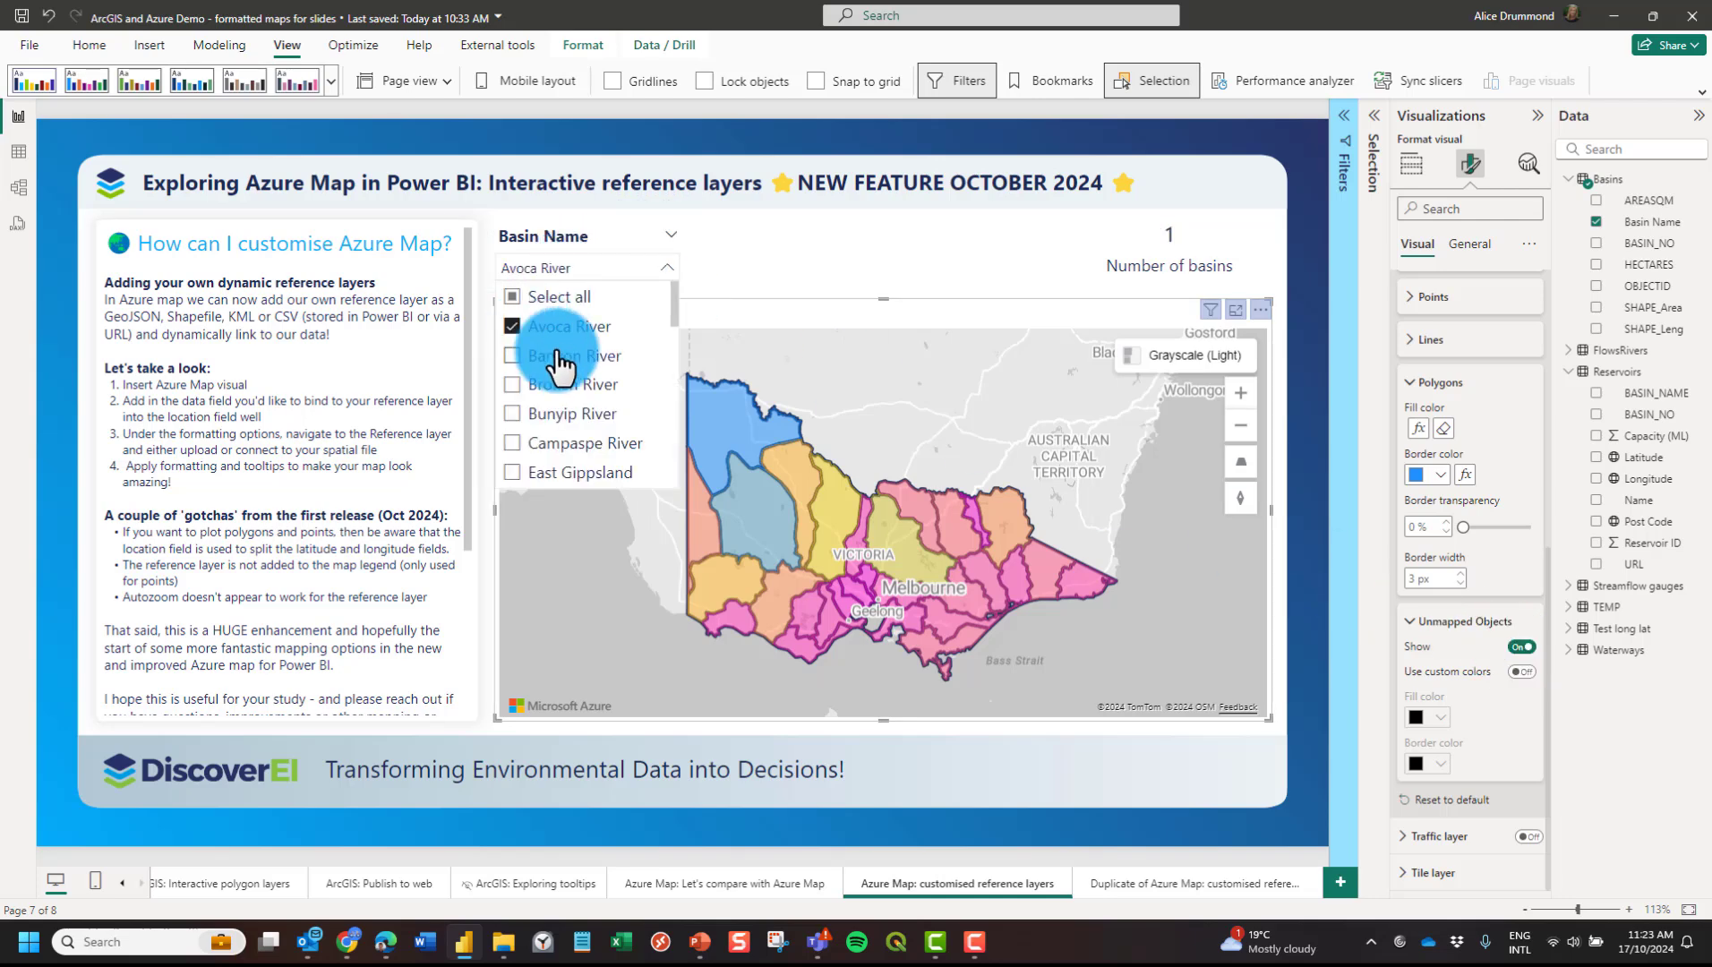
{"action": "left_click", "coordinate": [558, 358]}
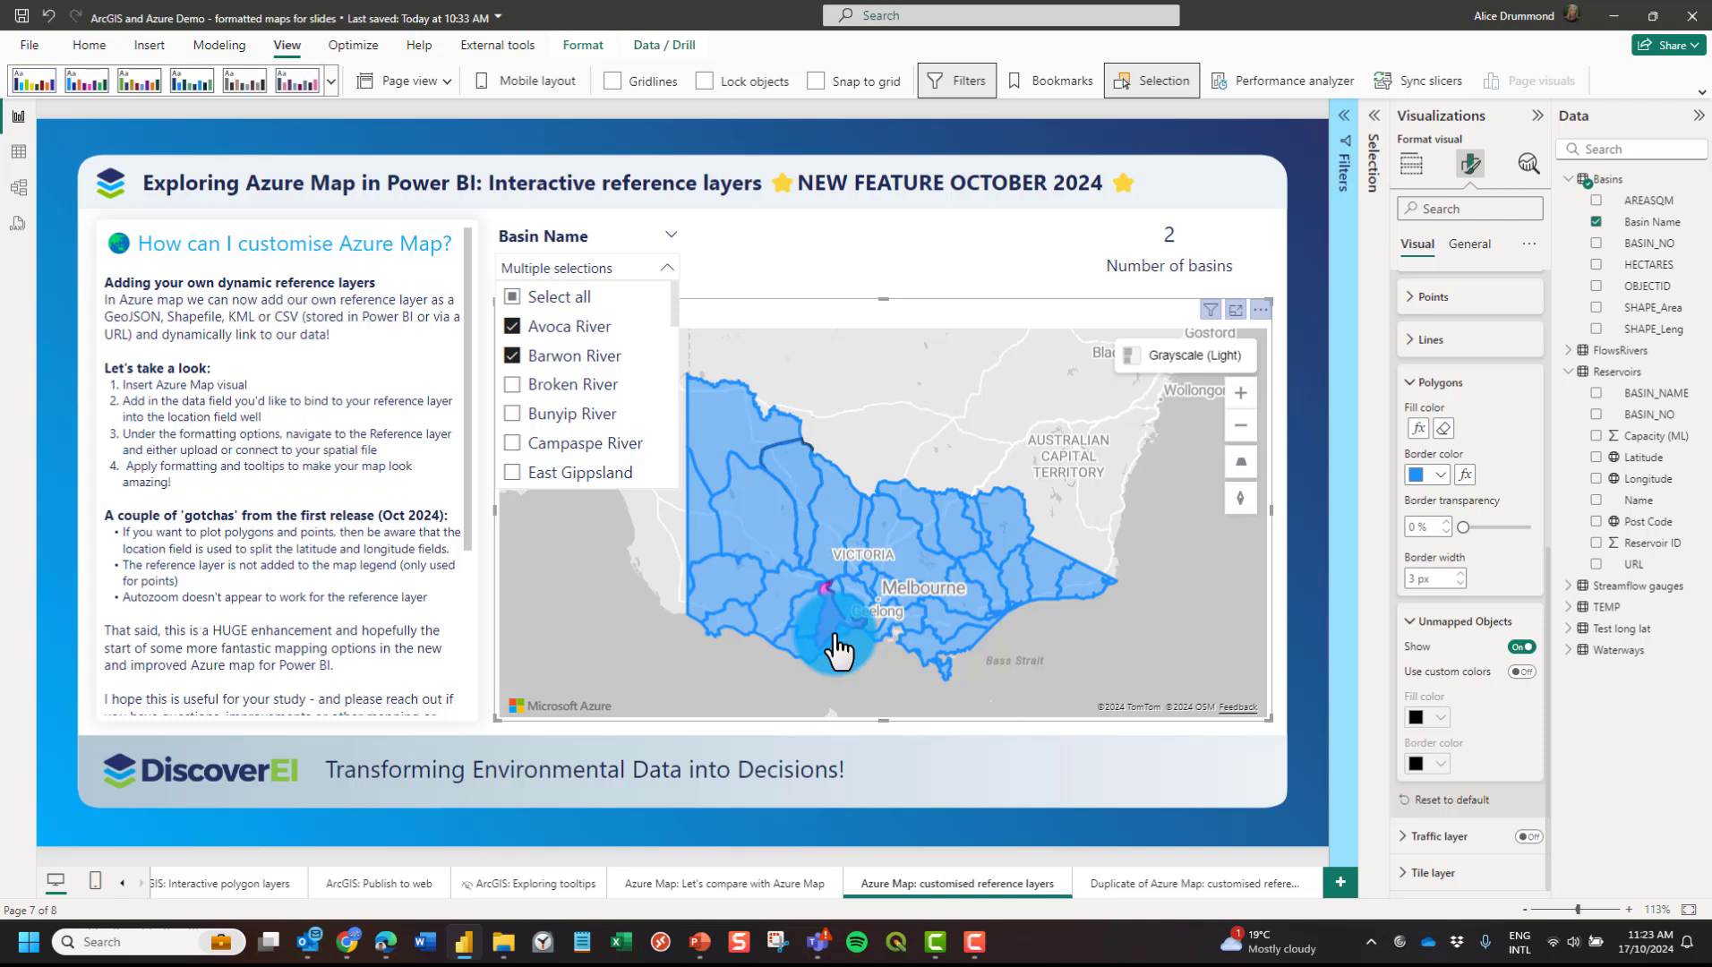
{"action": "left_click", "coordinate": [556, 298]}
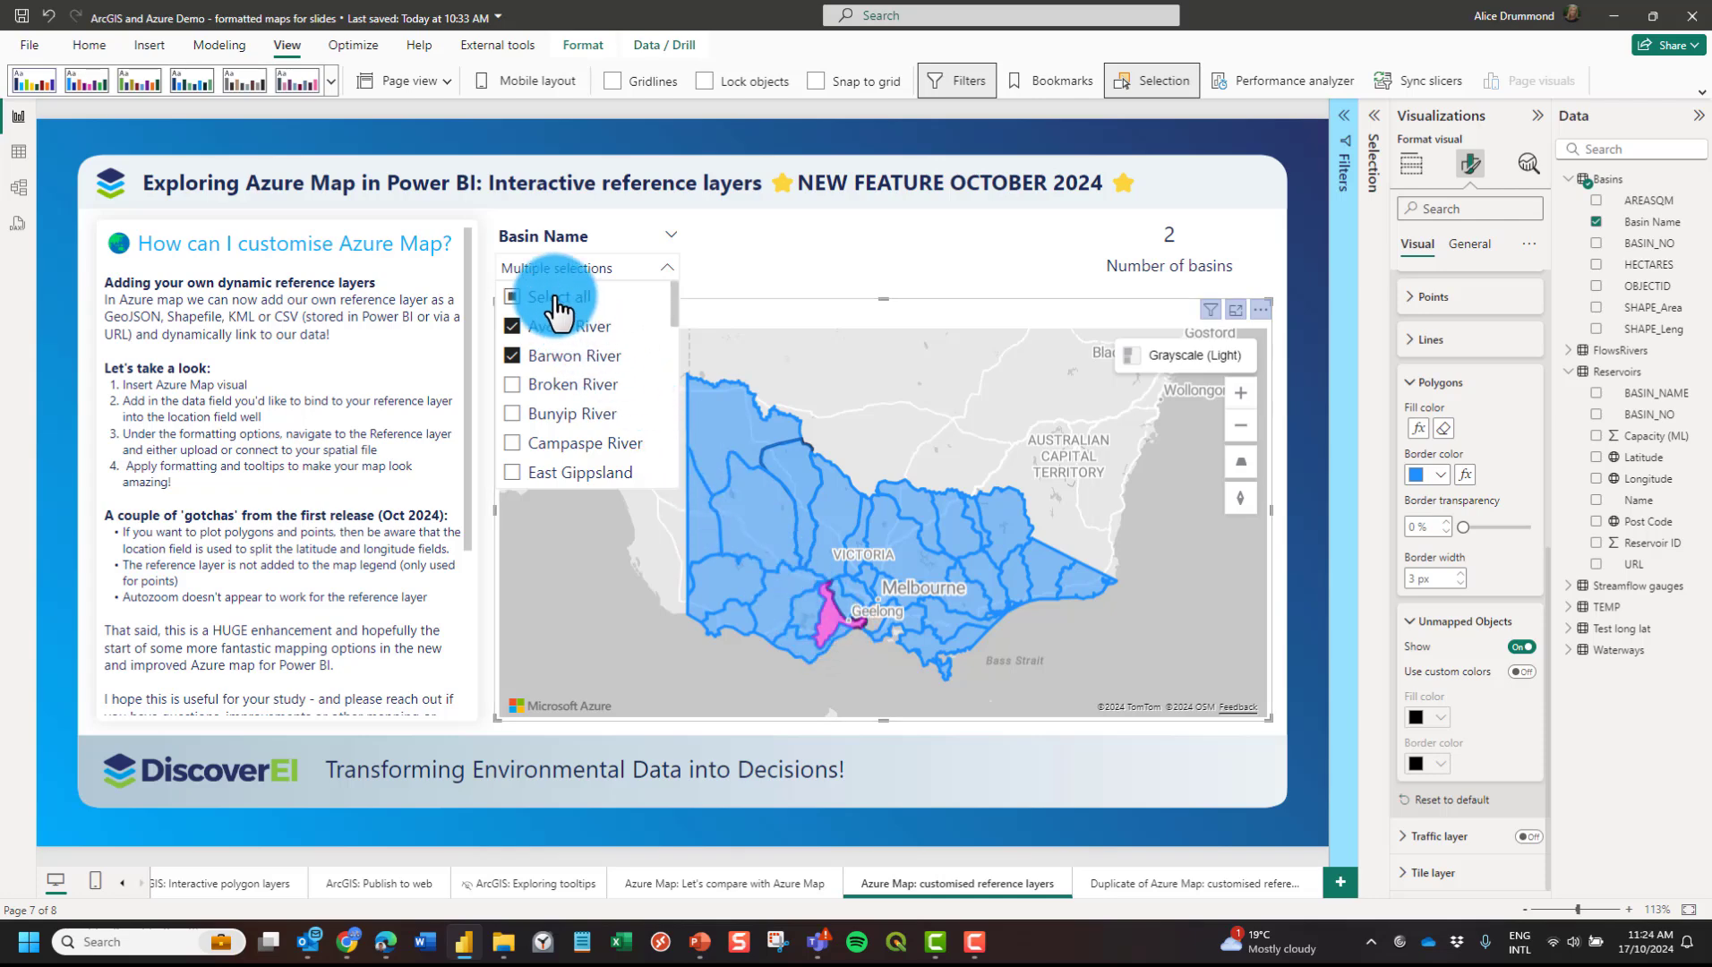
{"action": "left_click", "coordinate": [806, 306]}
{"action": "left_click", "coordinate": [1520, 672]}
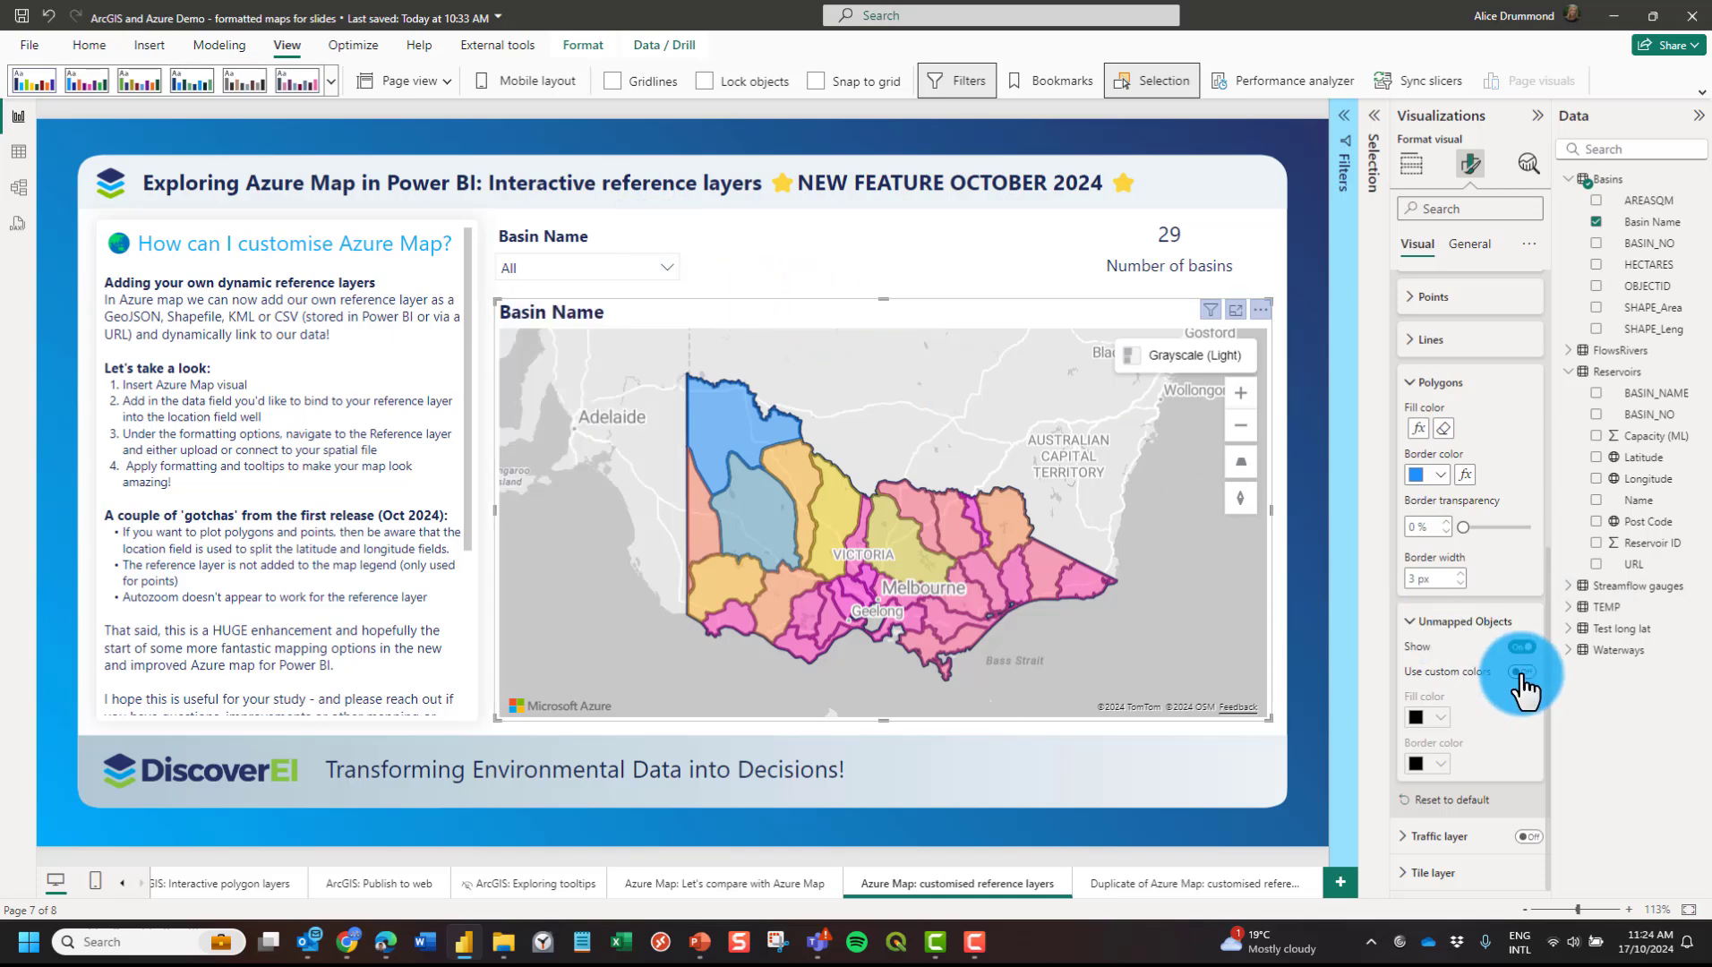
Give unmapped objects a light grey fill and a white border.
{"action": "left_click", "coordinate": [1431, 716]}
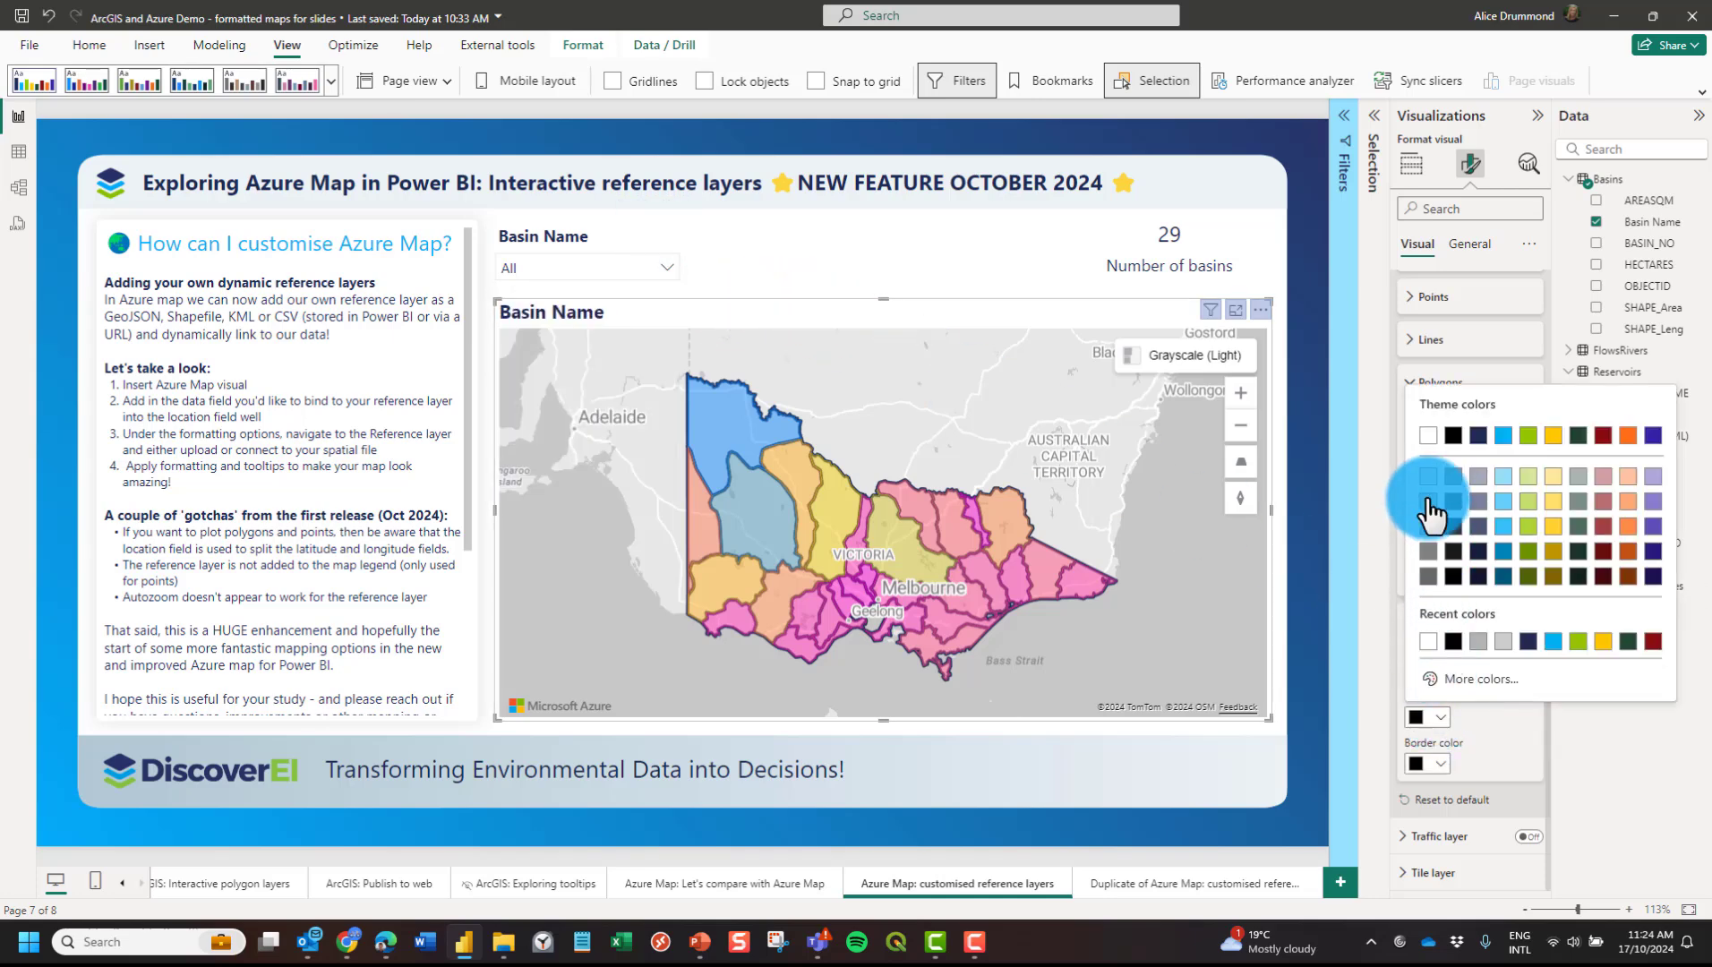
{"action": "left_click", "coordinate": [1427, 500]}
{"action": "left_click", "coordinate": [1431, 764]}
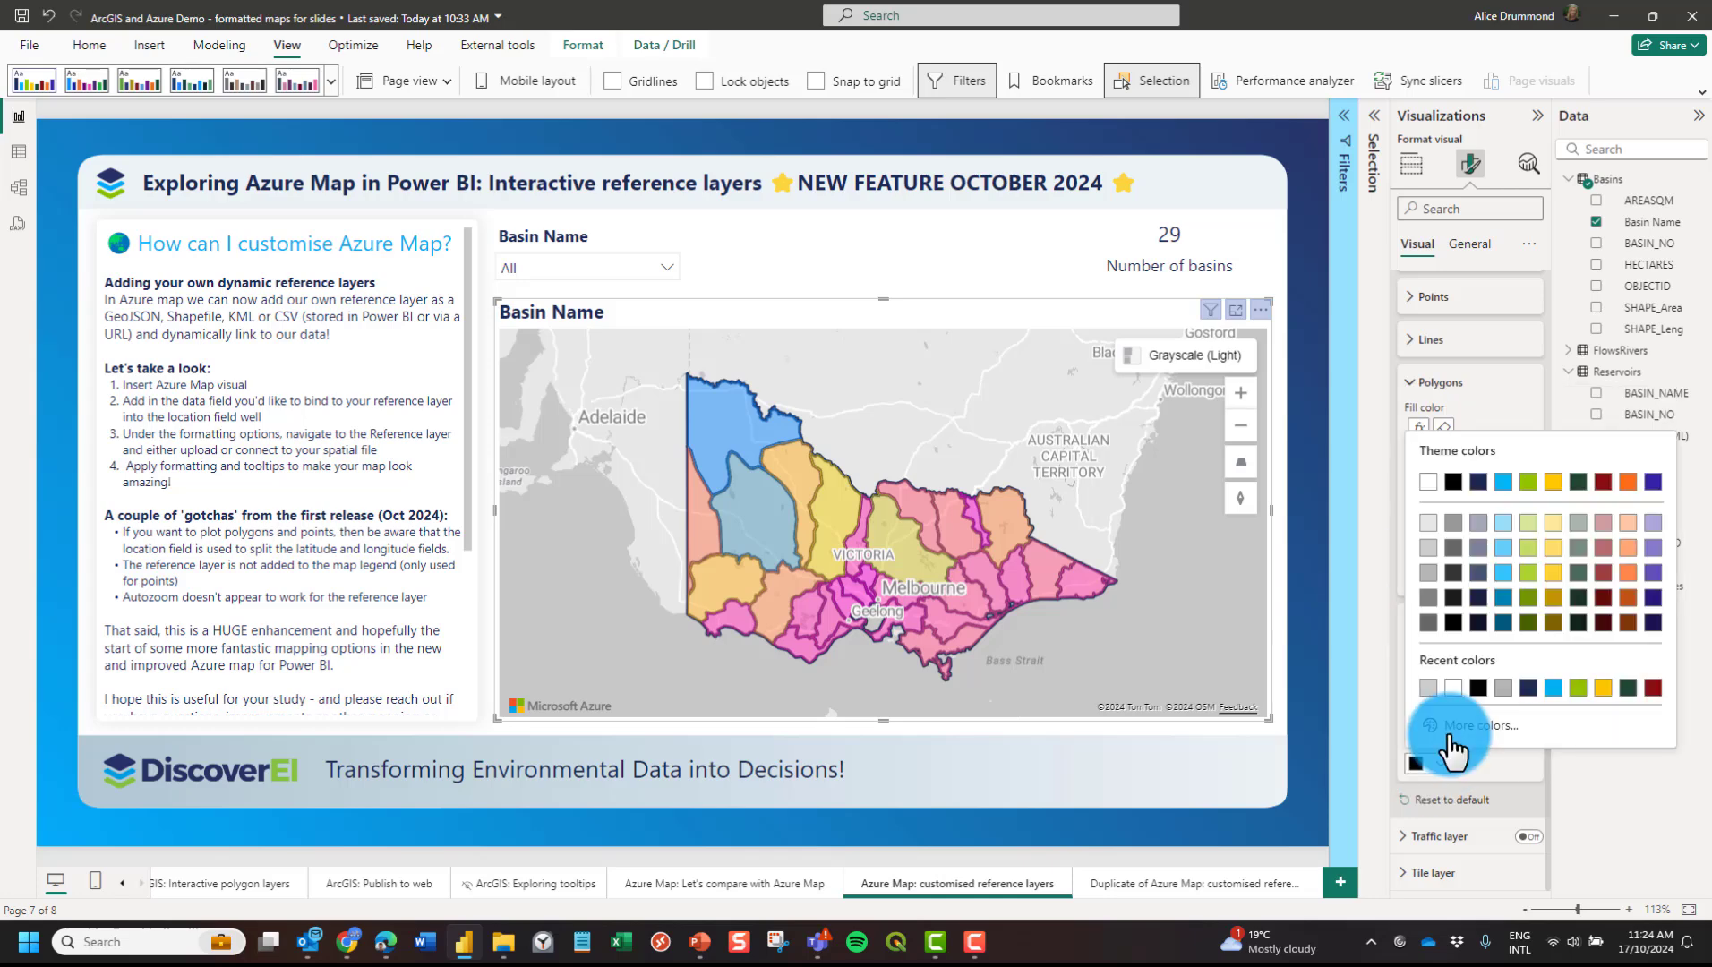
{"action": "left_click", "coordinate": [1428, 482]}
Test the slicer with Broken and Bunyip Rivers, then clear it back to all basins.
{"action": "left_click", "coordinate": [569, 269]}
{"action": "left_click", "coordinate": [519, 385]}
{"action": "left_click", "coordinate": [543, 417]}
{"action": "left_click", "coordinate": [539, 421]}
{"action": "left_click", "coordinate": [537, 416]}
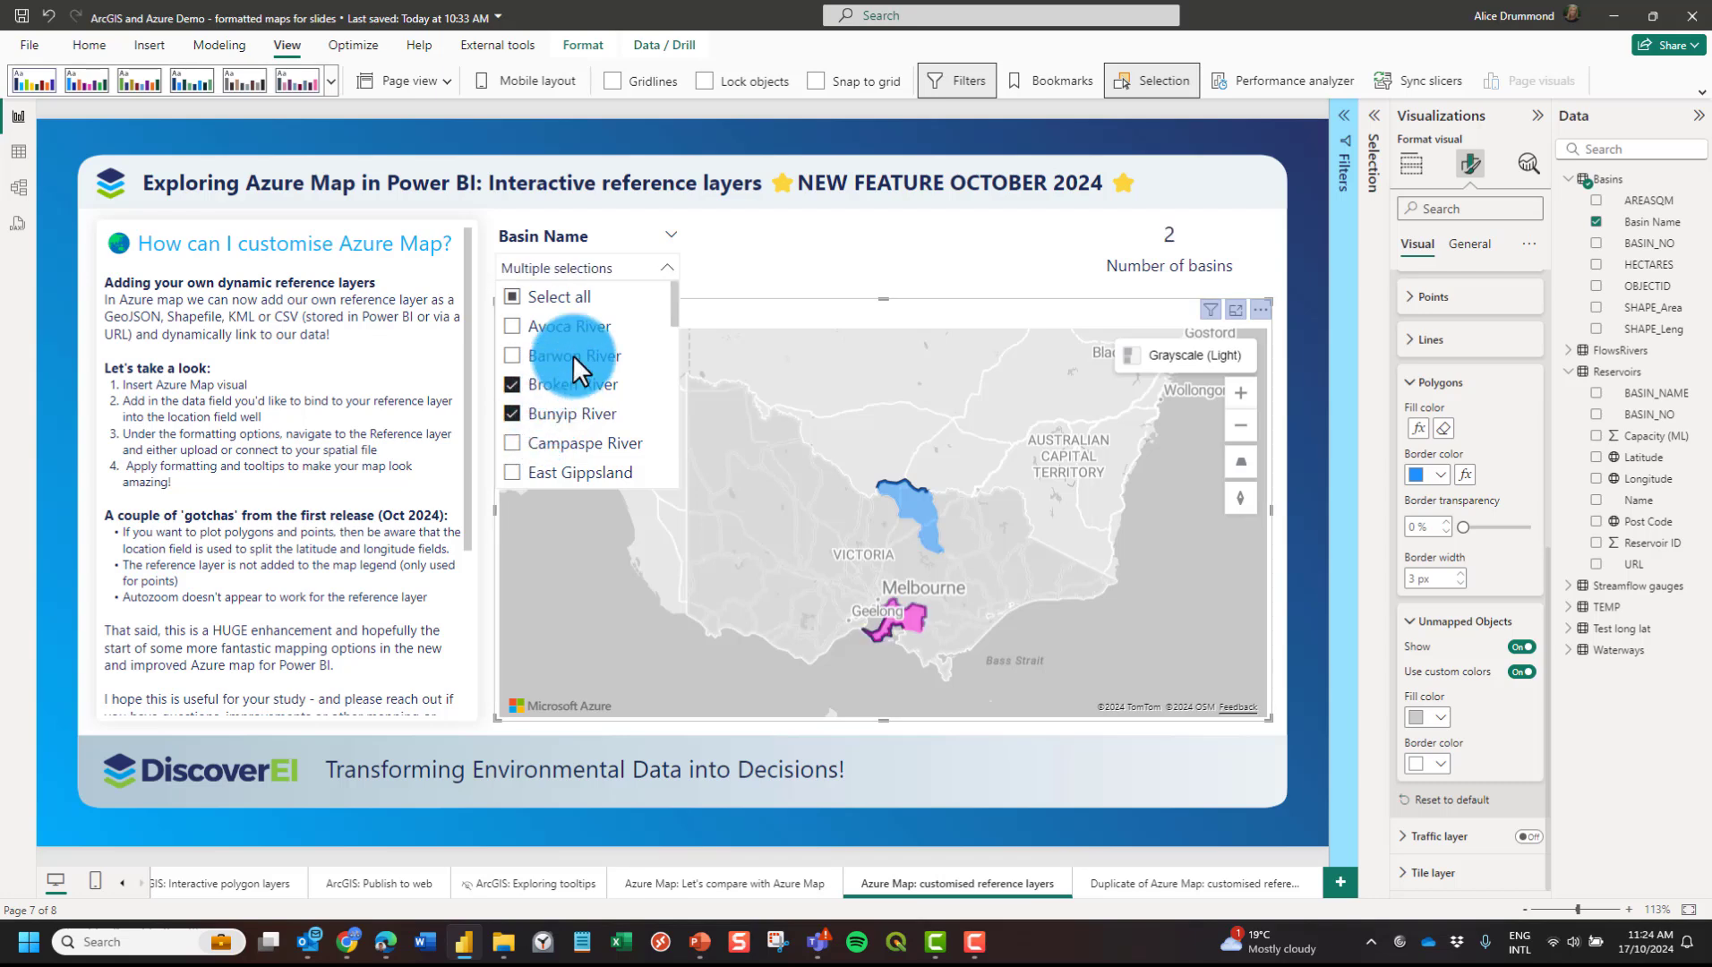
{"action": "left_click", "coordinate": [650, 238]}
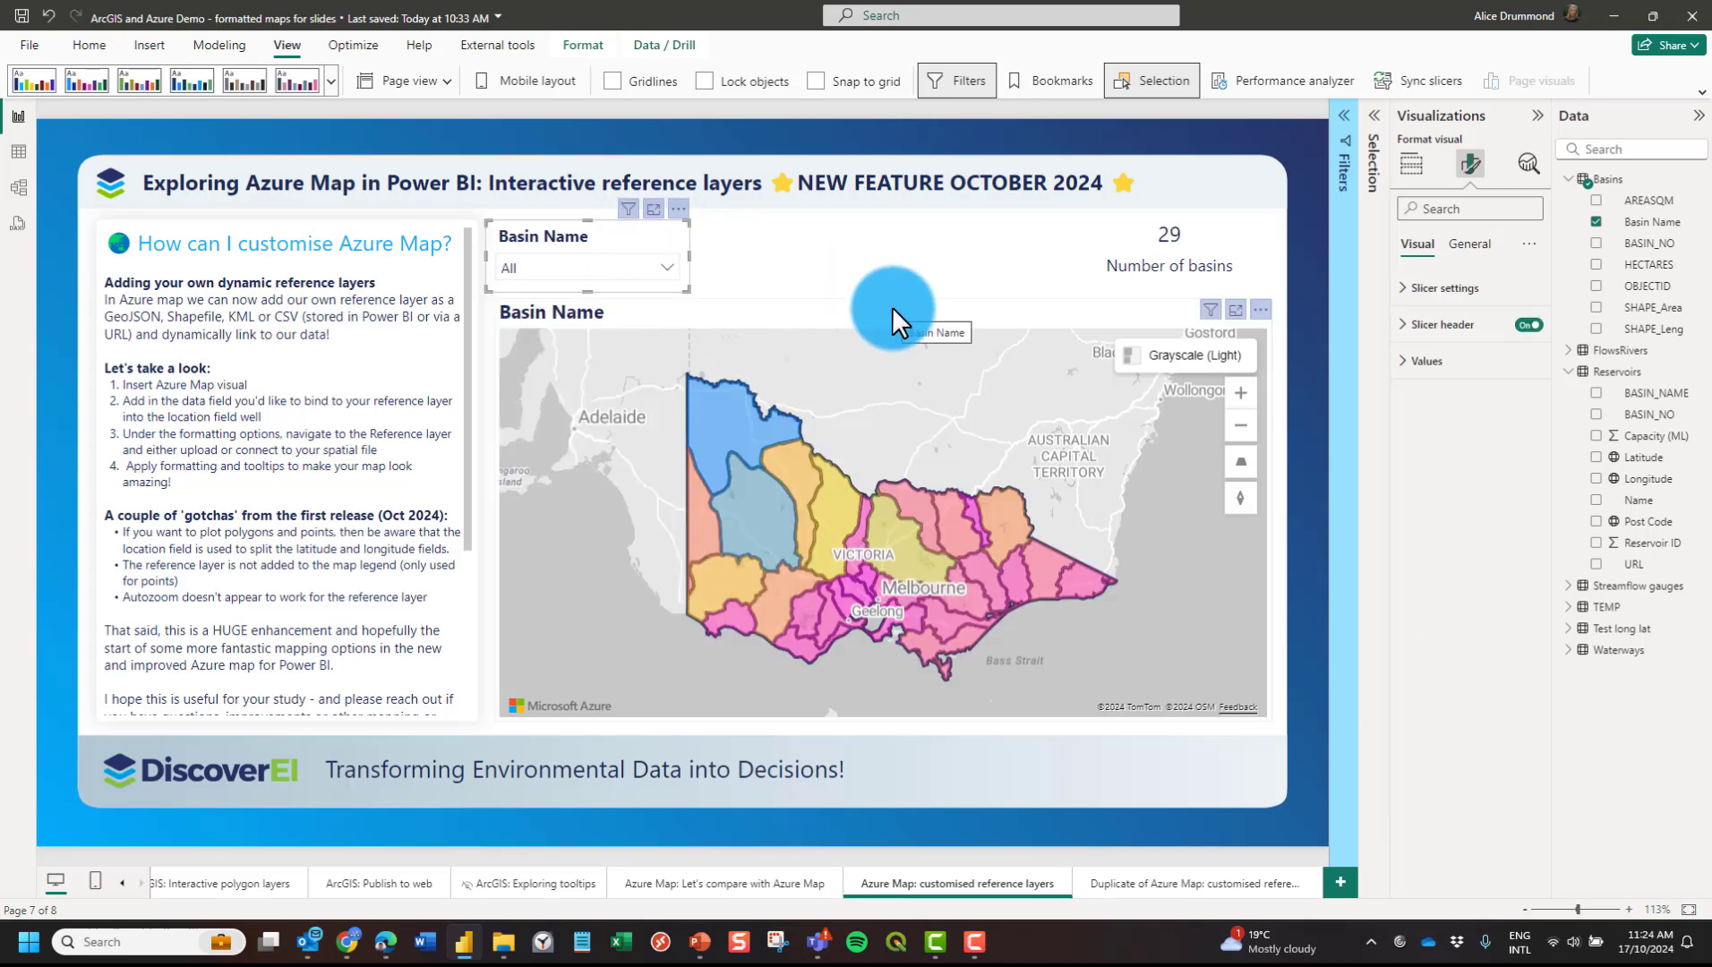
Confirm Basin Name as the map's location and restore the Azure reference layer folder window.
{"action": "mouse_move", "coordinate": [707, 443]}
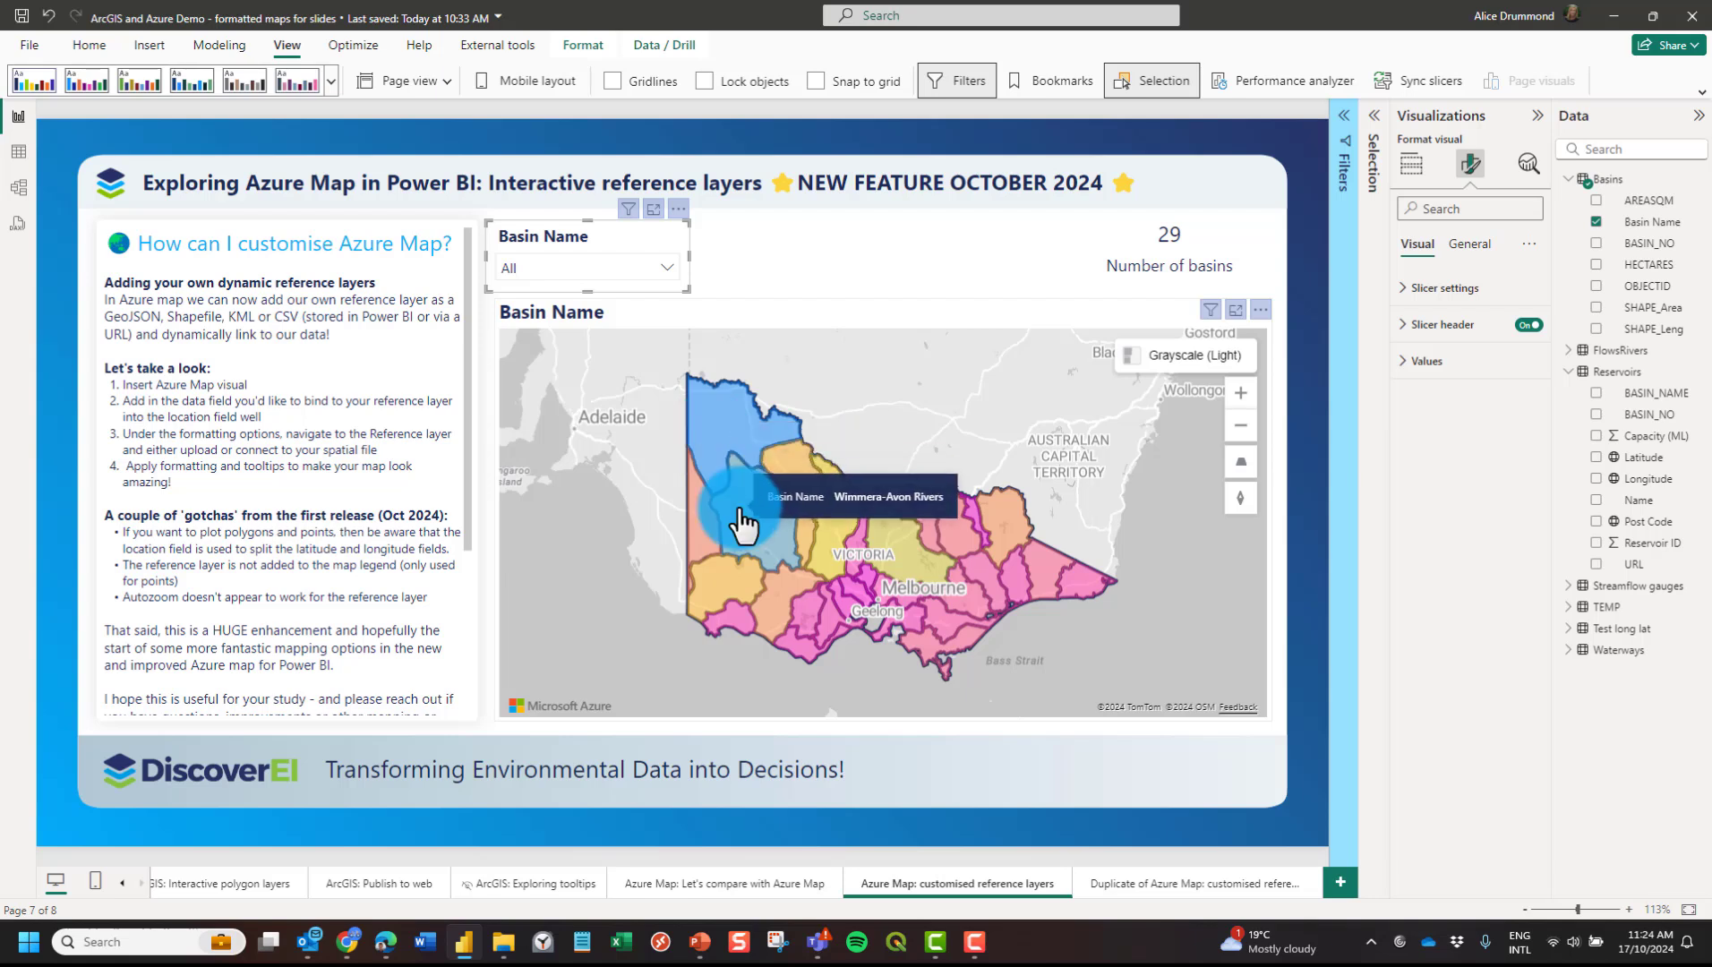
{"action": "mouse_move", "coordinate": [736, 548]}
{"action": "mouse_move", "coordinate": [727, 632]}
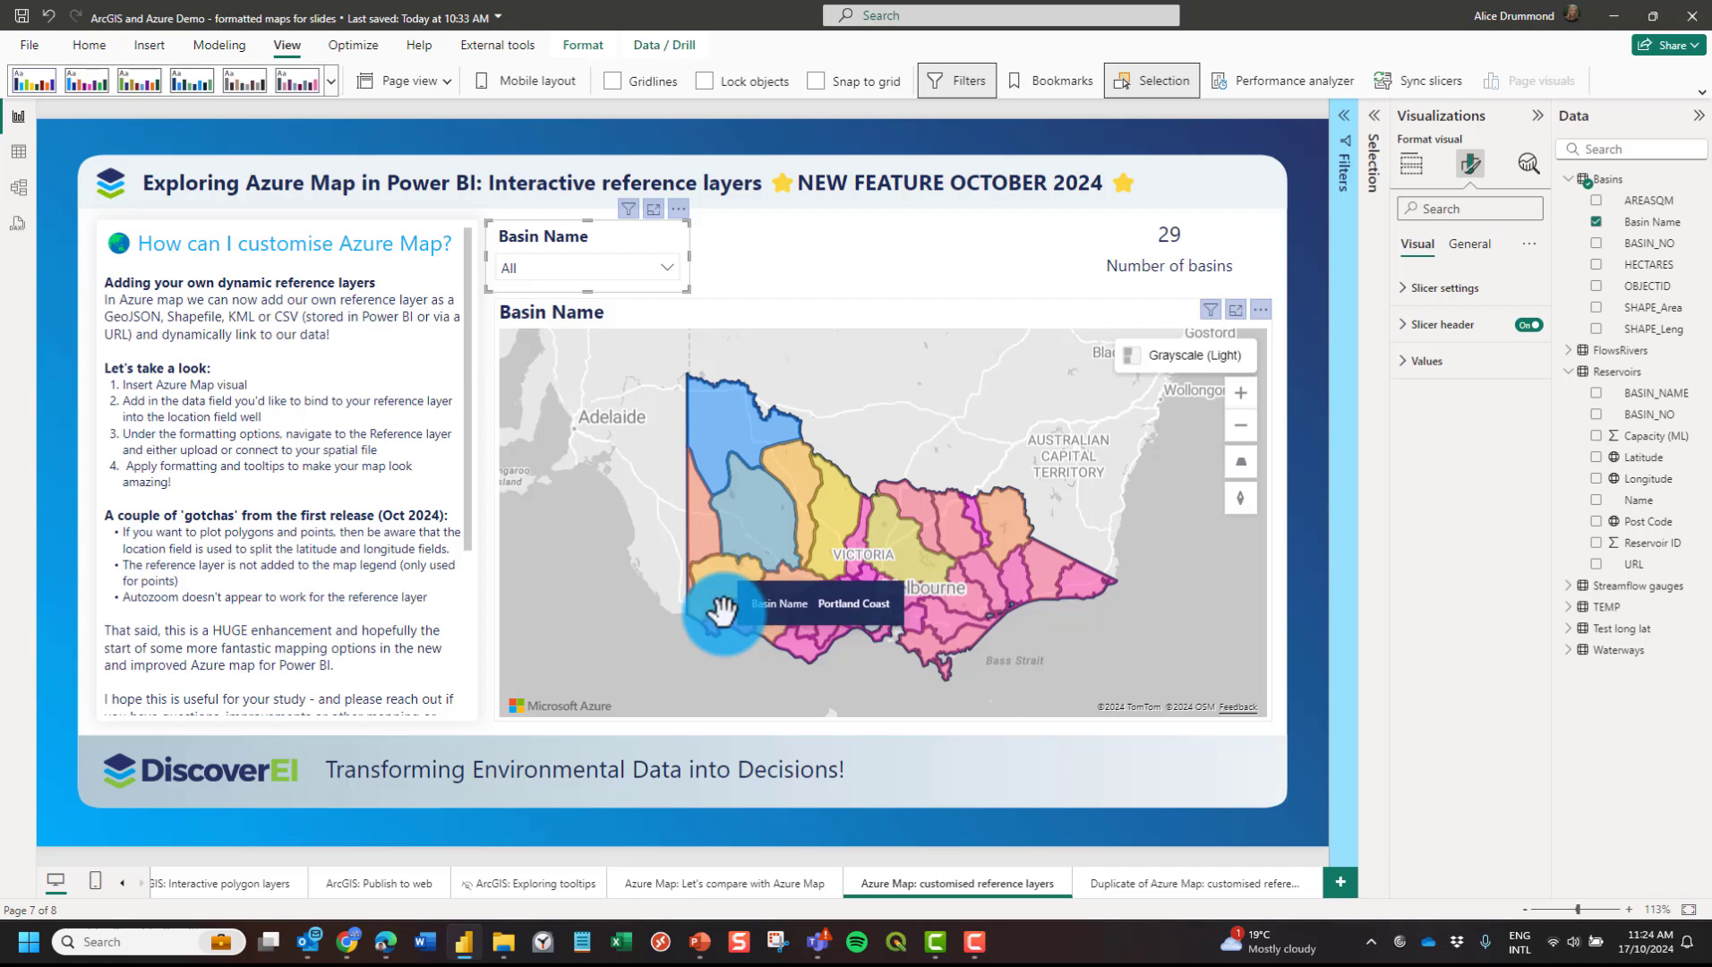
{"action": "left_click", "coordinate": [806, 254]}
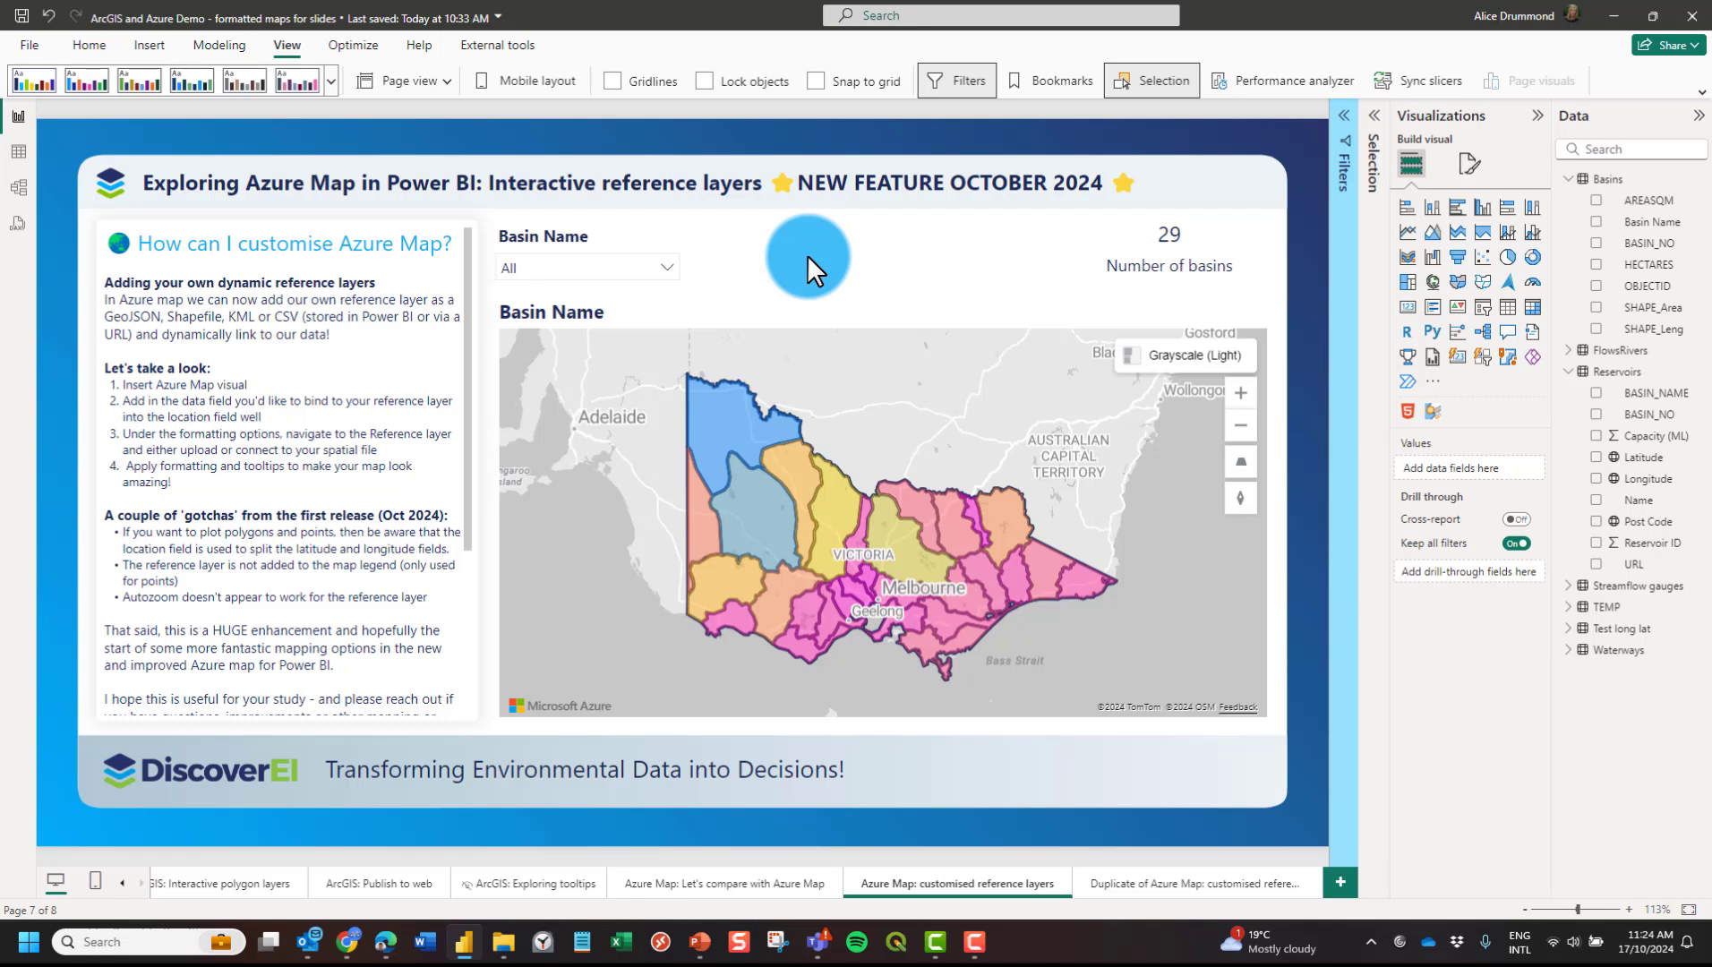
{"action": "left_click", "coordinate": [707, 308]}
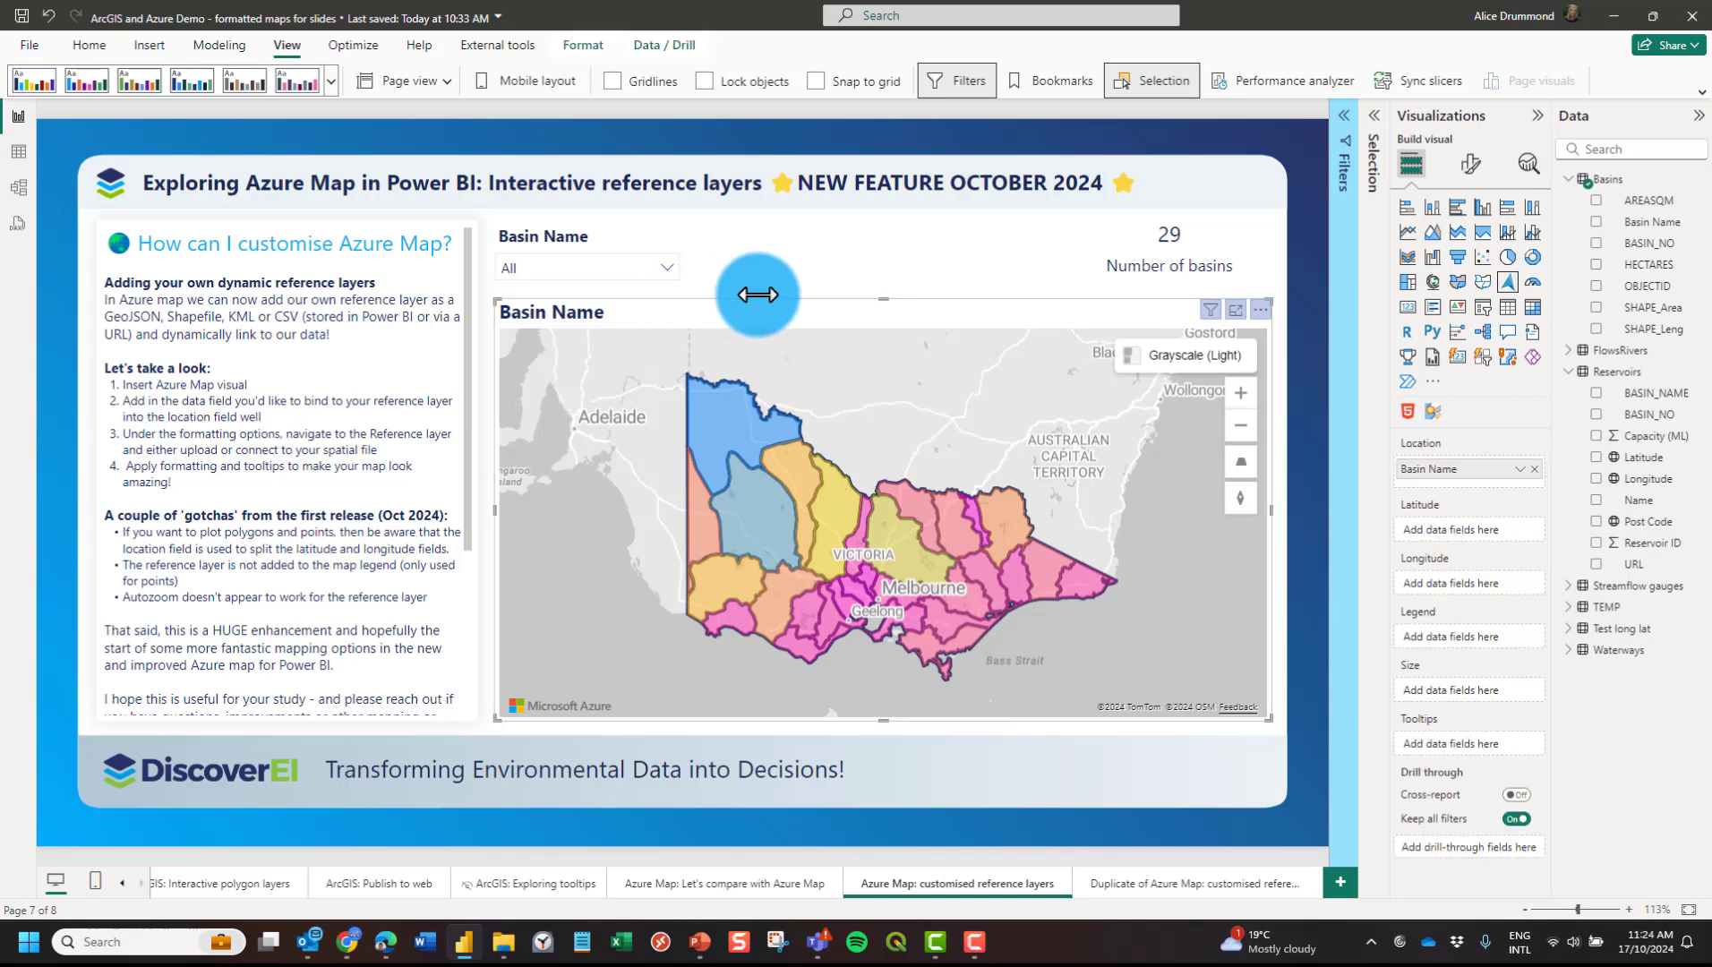
{"action": "left_click", "coordinate": [1635, 223]}
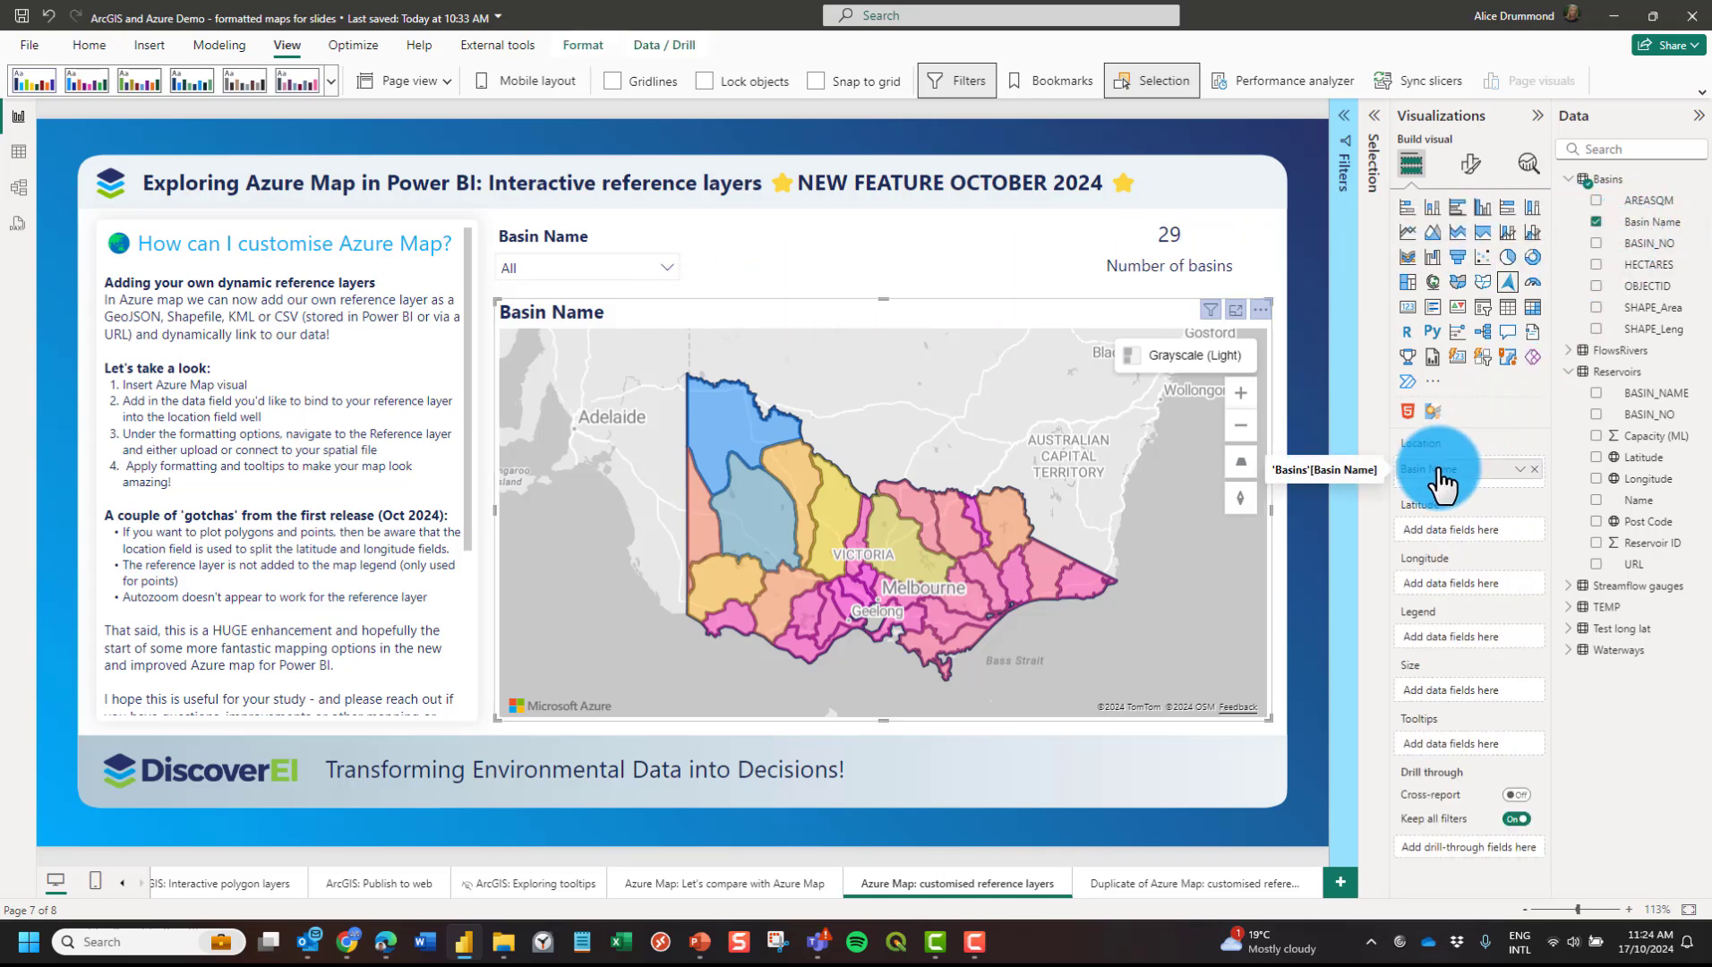
{"action": "left_click_drag", "start_coordinate": [1442, 478], "coordinate": [955, 319]}
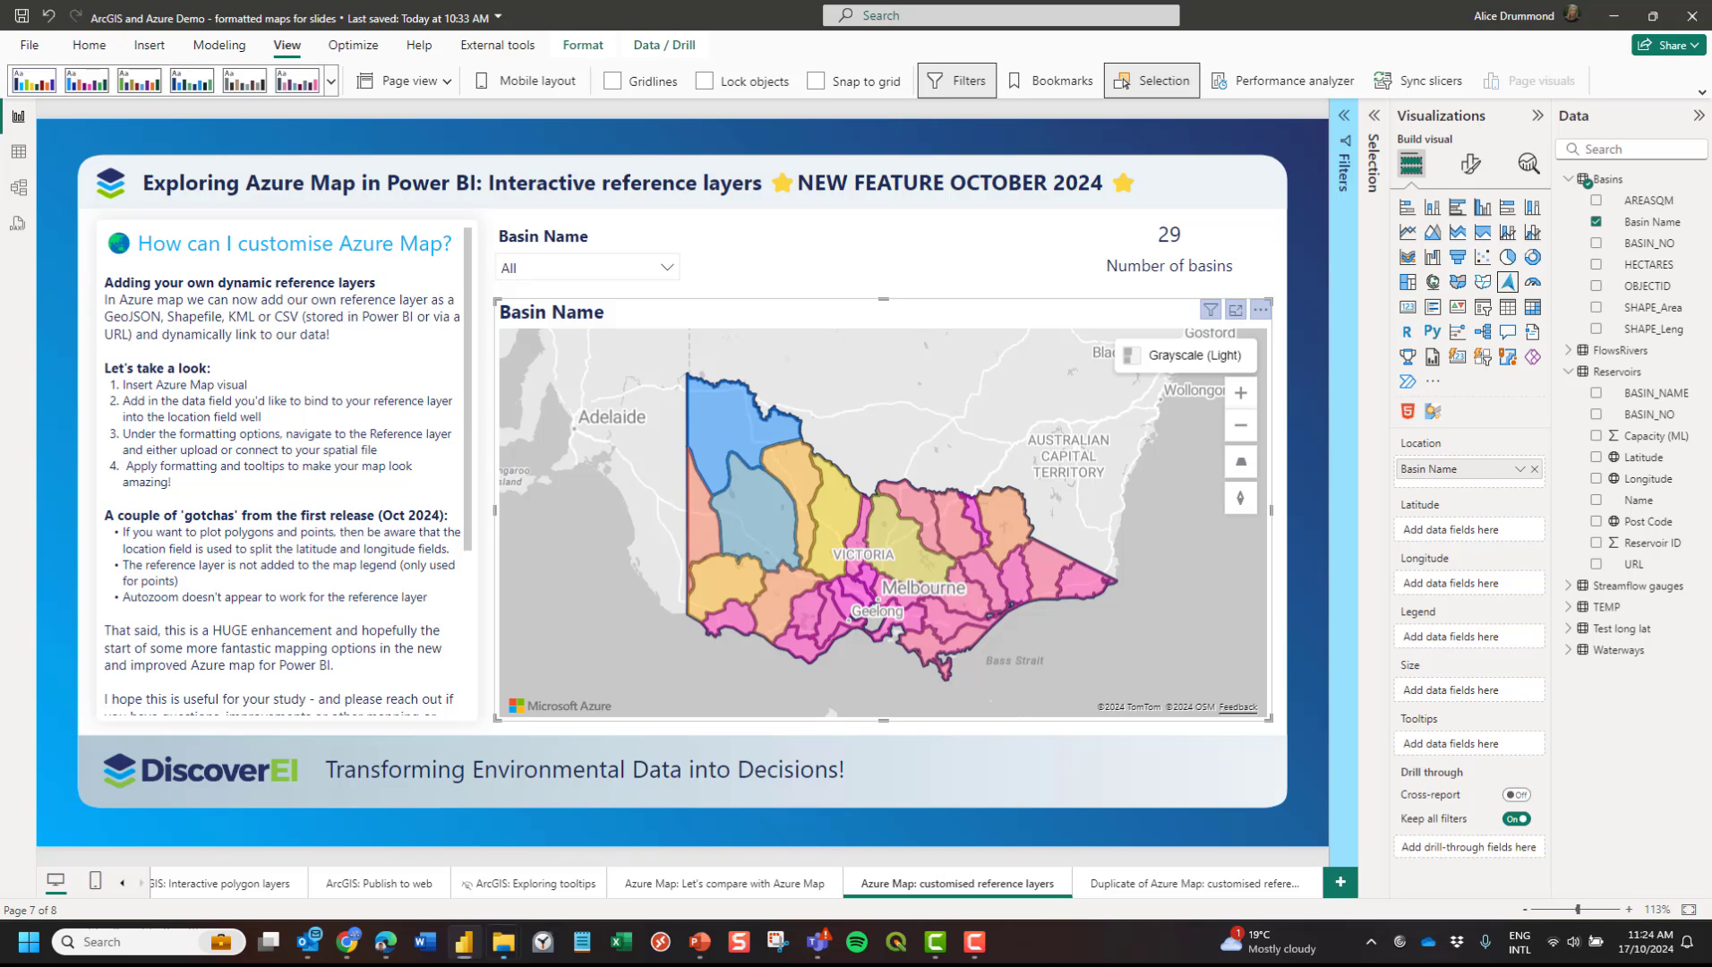
{"action": "left_click", "coordinate": [502, 941]}
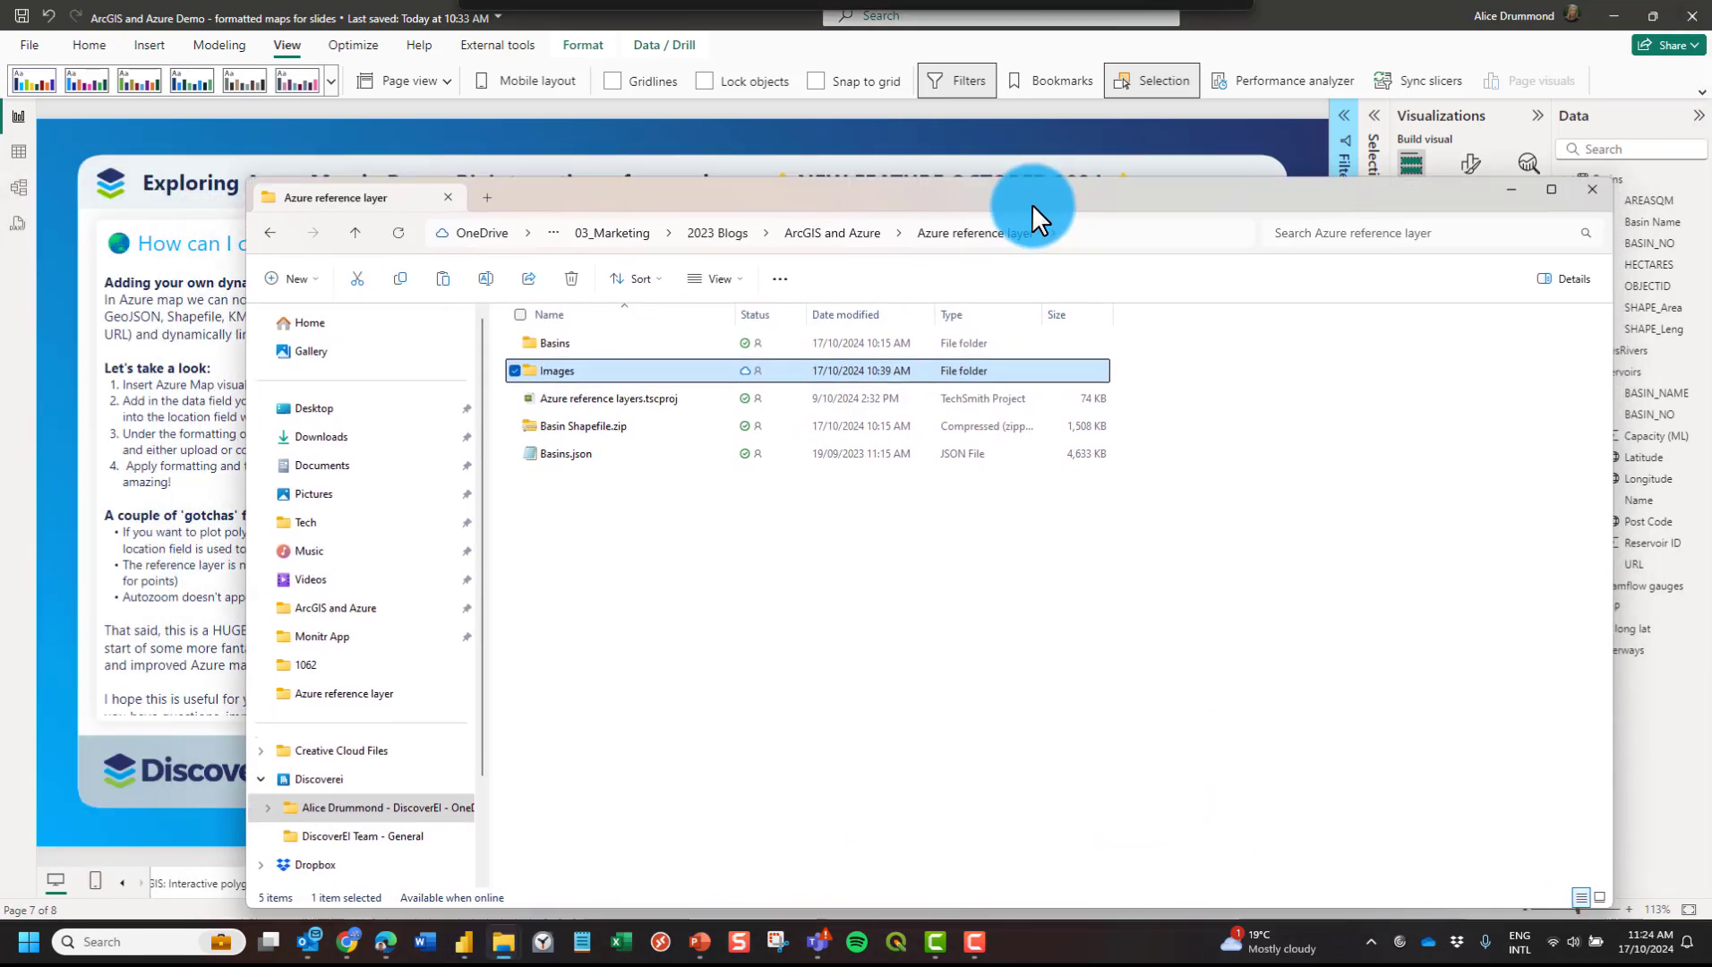
Open the Basins folder, select BASIN100_DELWP_20191010_WSG84.dbf, and switch to Excel.
{"action": "left_click_drag", "start_coordinate": [1031, 205], "coordinate": [1013, 168]}
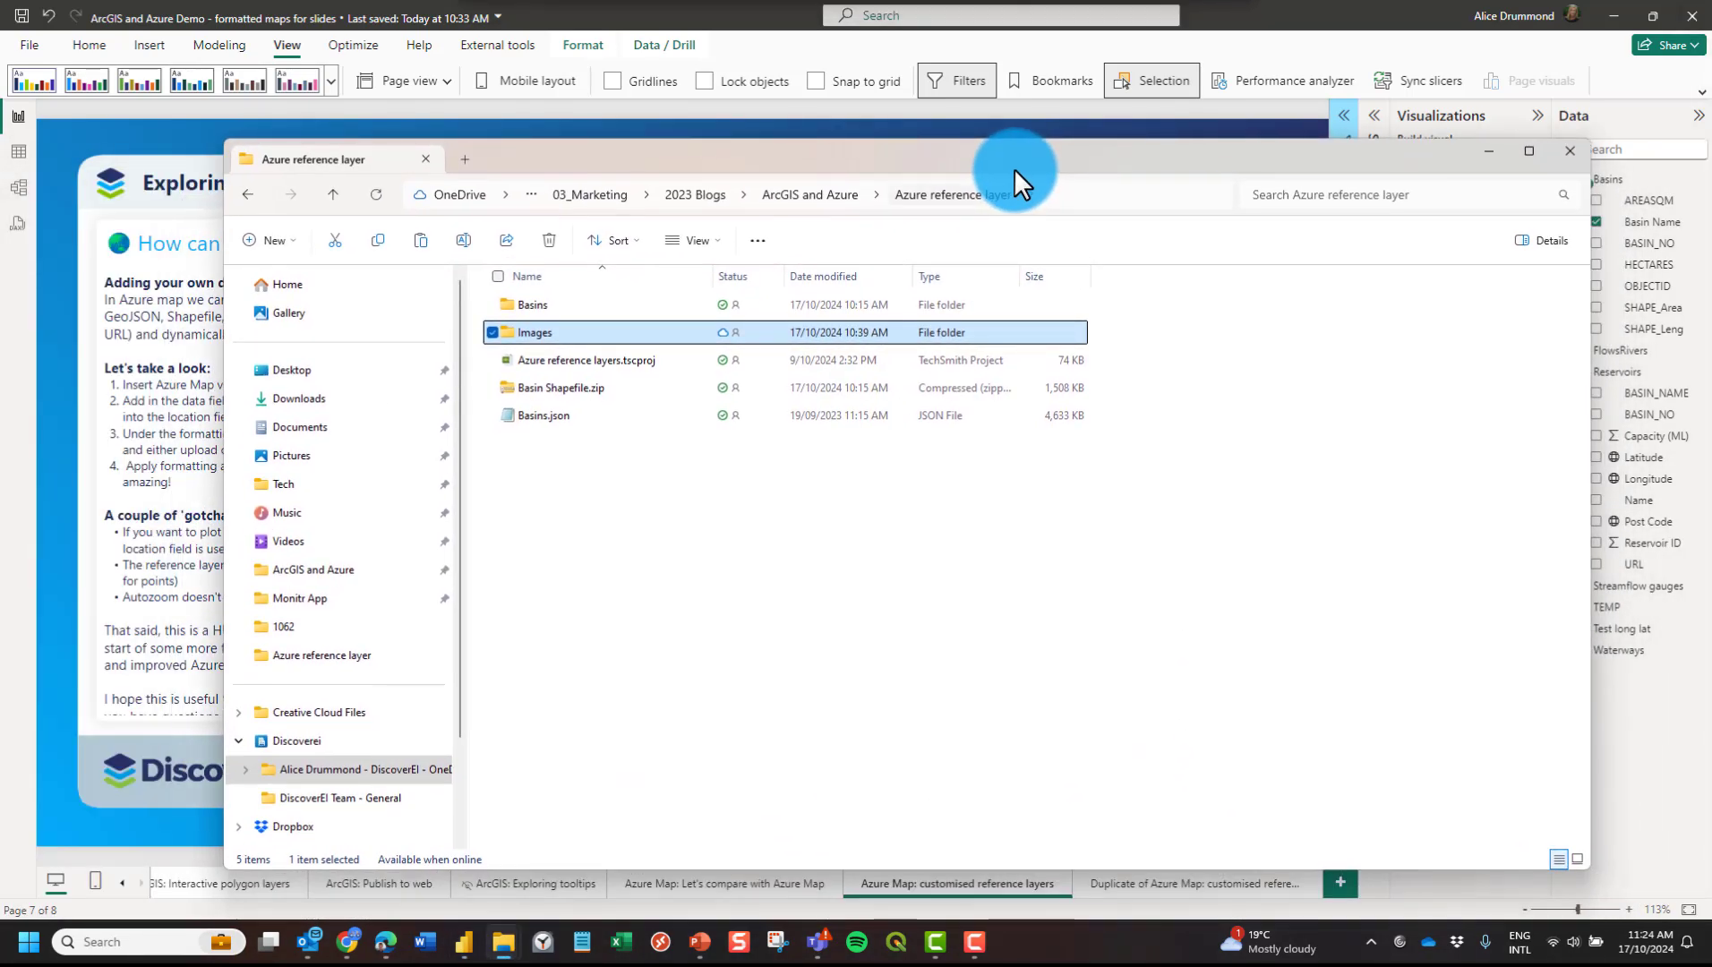
{"action": "double_click", "coordinate": [536, 304]}
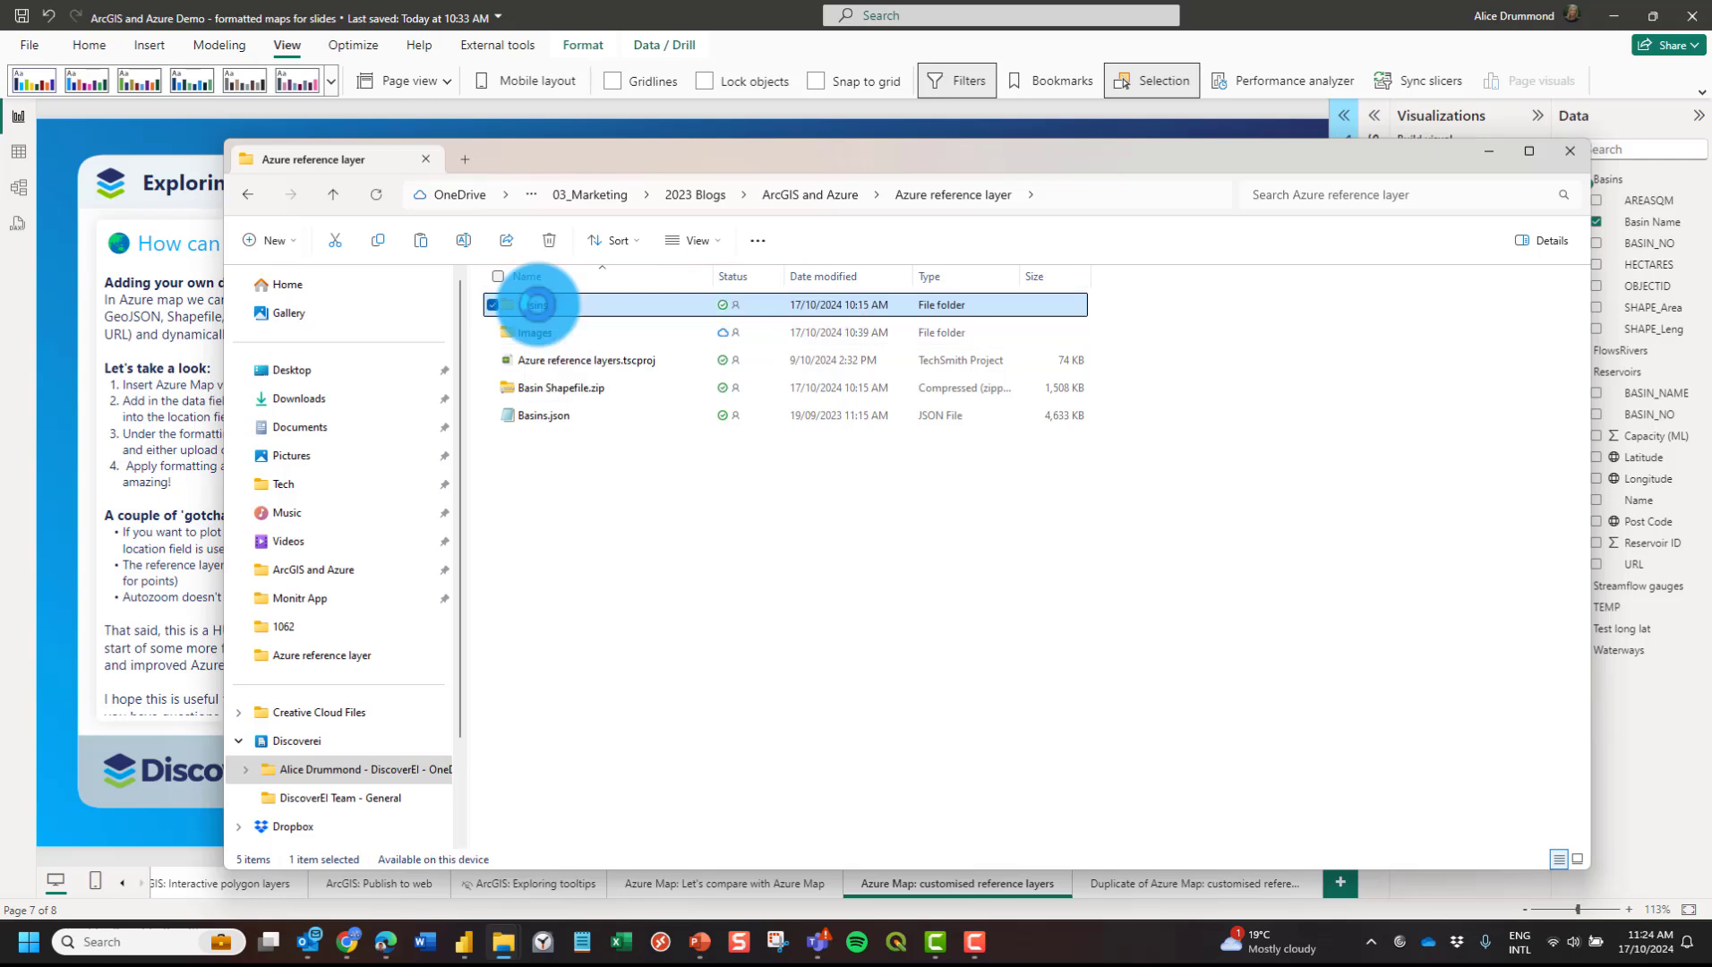
{"action": "left_click_drag", "start_coordinate": [573, 278], "coordinate": [864, 285]}
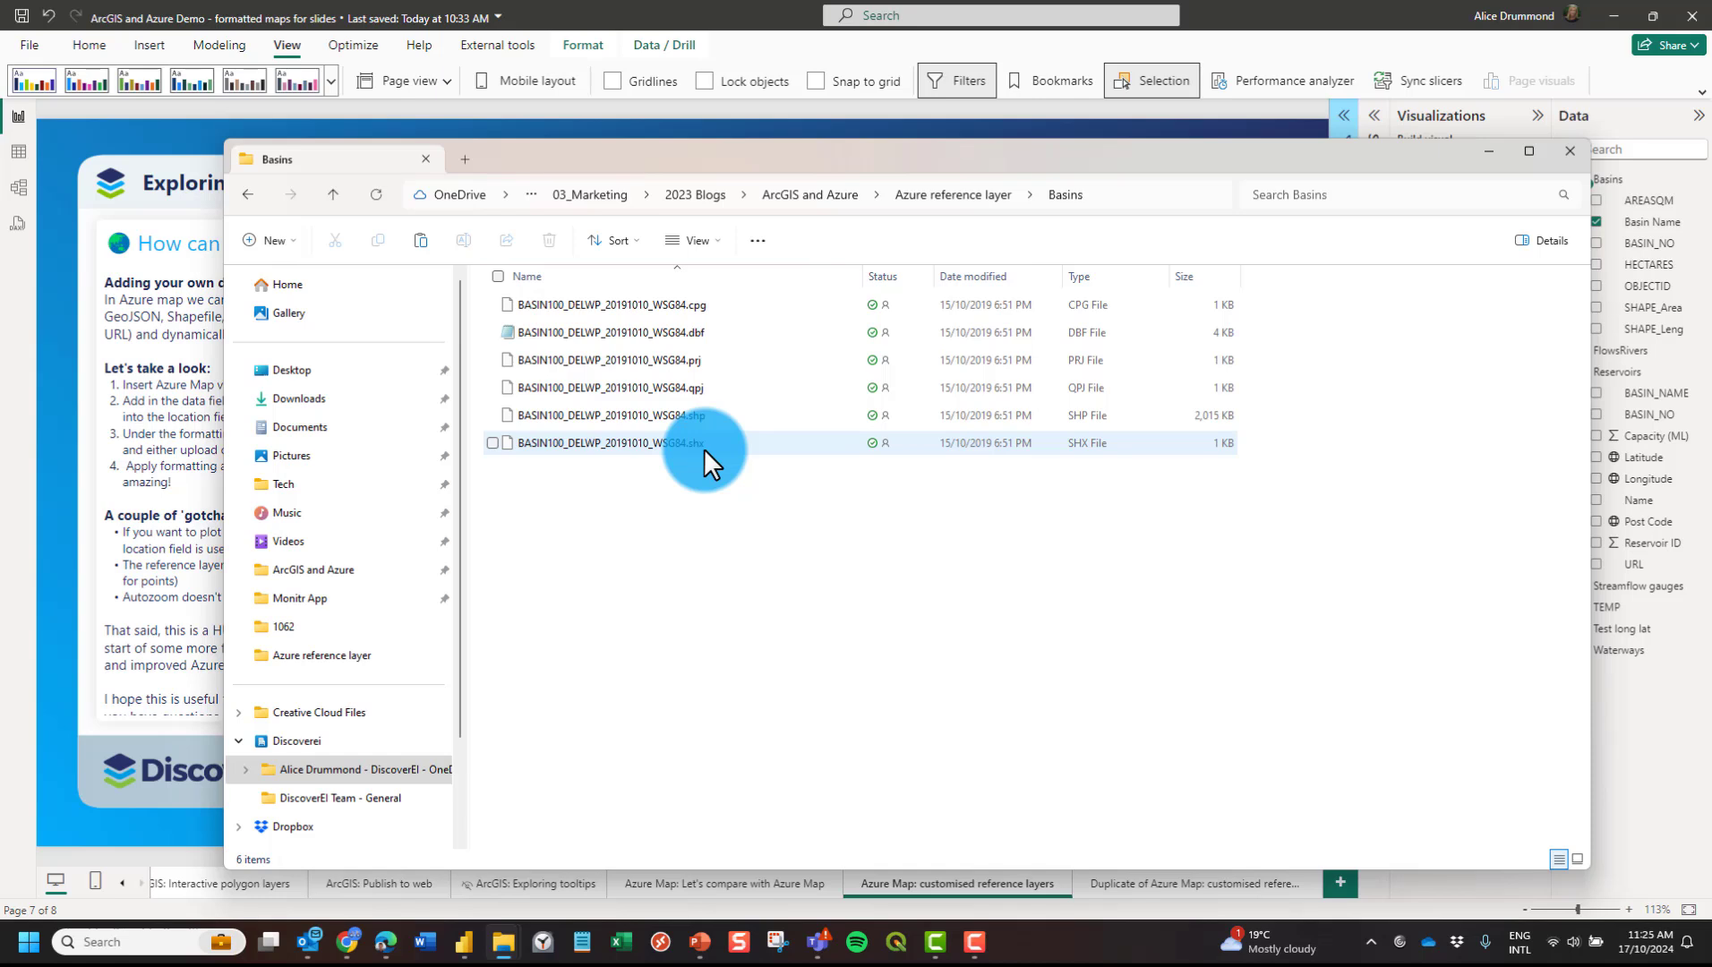
{"action": "left_click", "coordinate": [687, 331]}
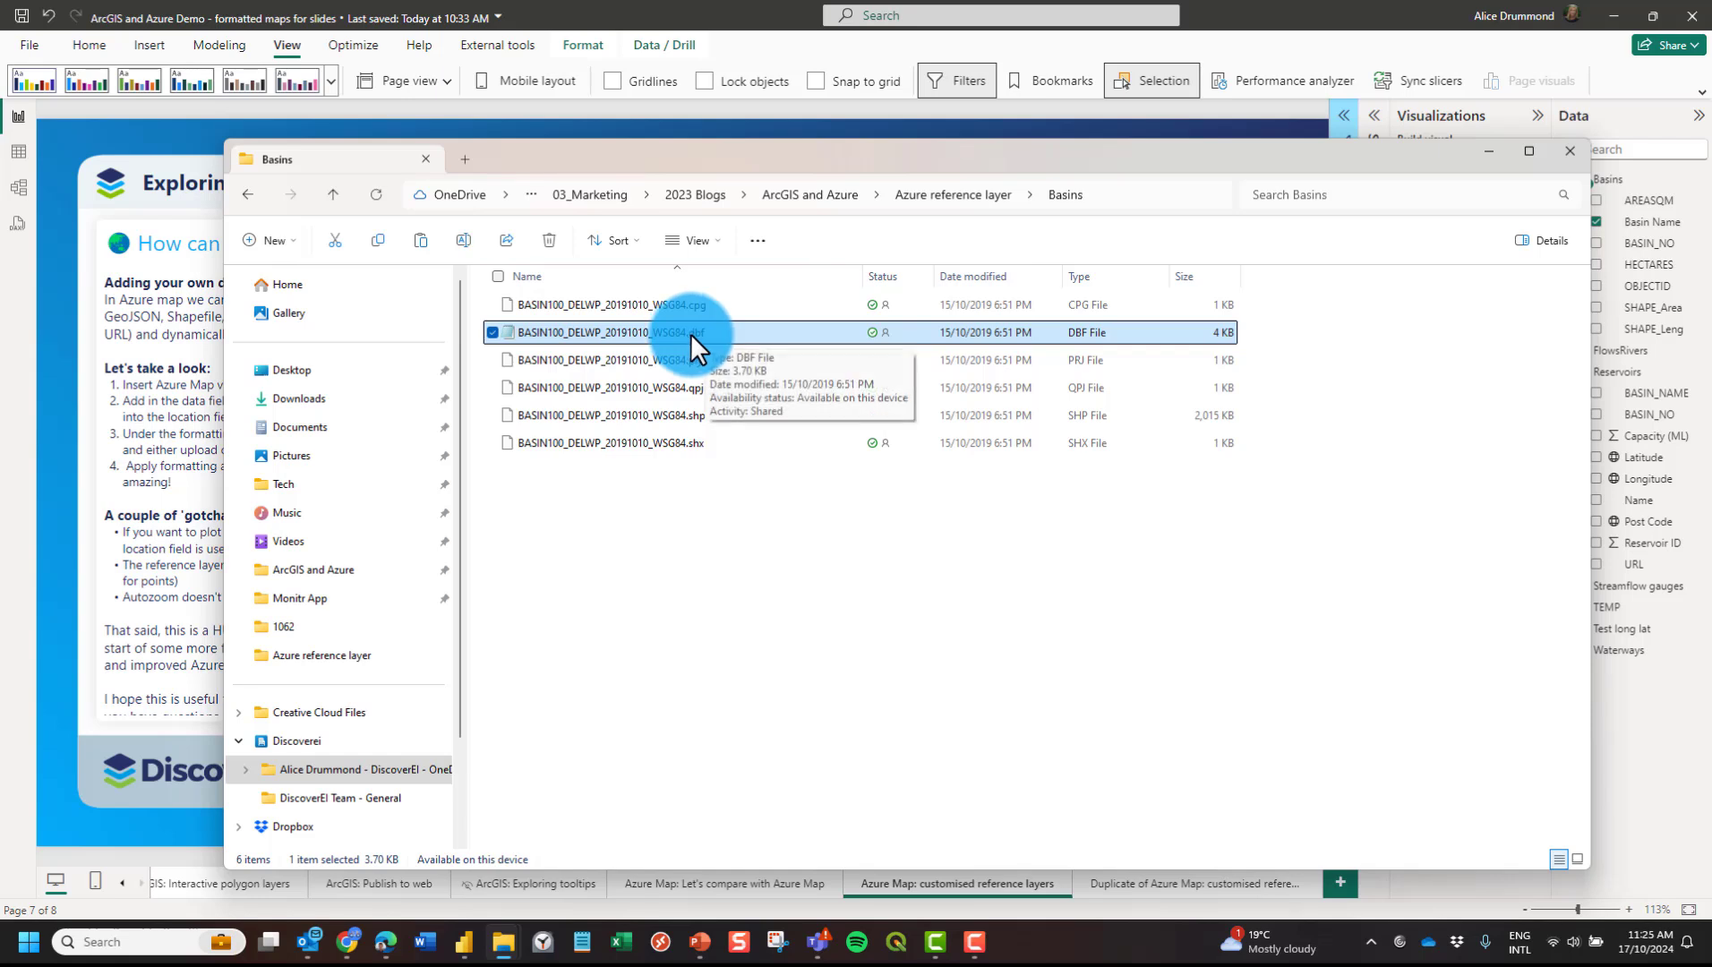
{"action": "left_click", "coordinate": [618, 949]}
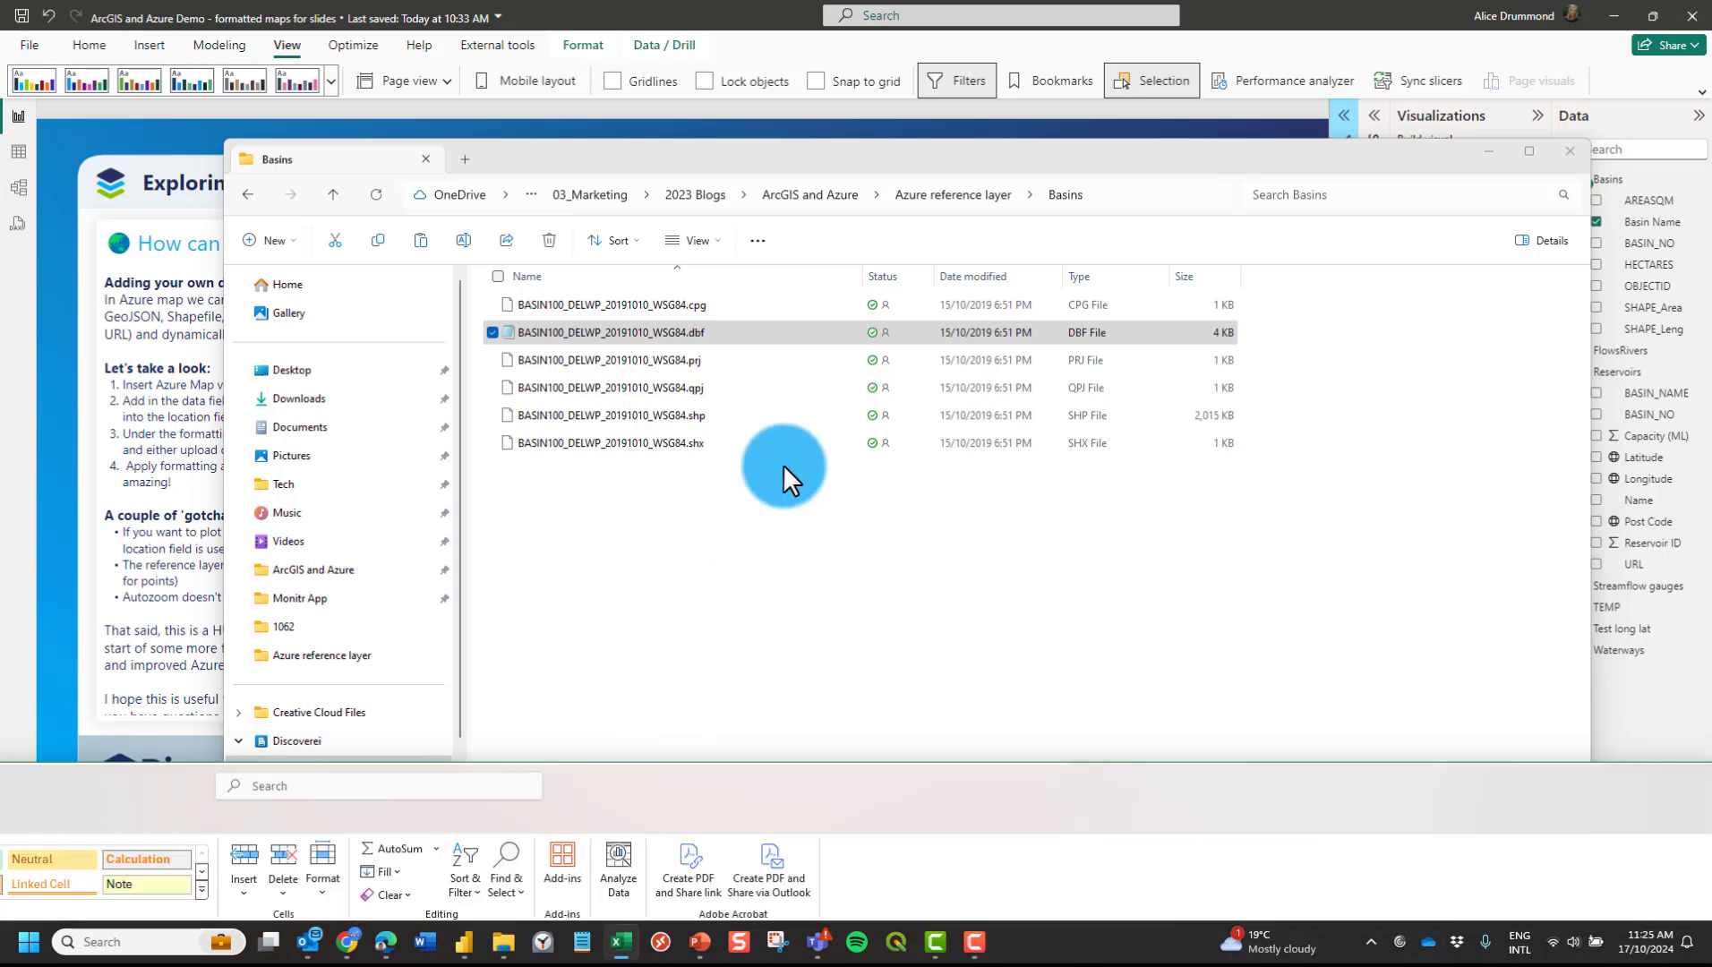
{"action": "left_click_drag", "start_coordinate": [982, 319], "coordinate": [1340, 393]}
Open the basin shapefile's .dbf in Excel, maximised, and select the 29 BASIN_NAME values in C2:C30.
{"action": "left_click_drag", "start_coordinate": [801, 339], "coordinate": [926, 691]}
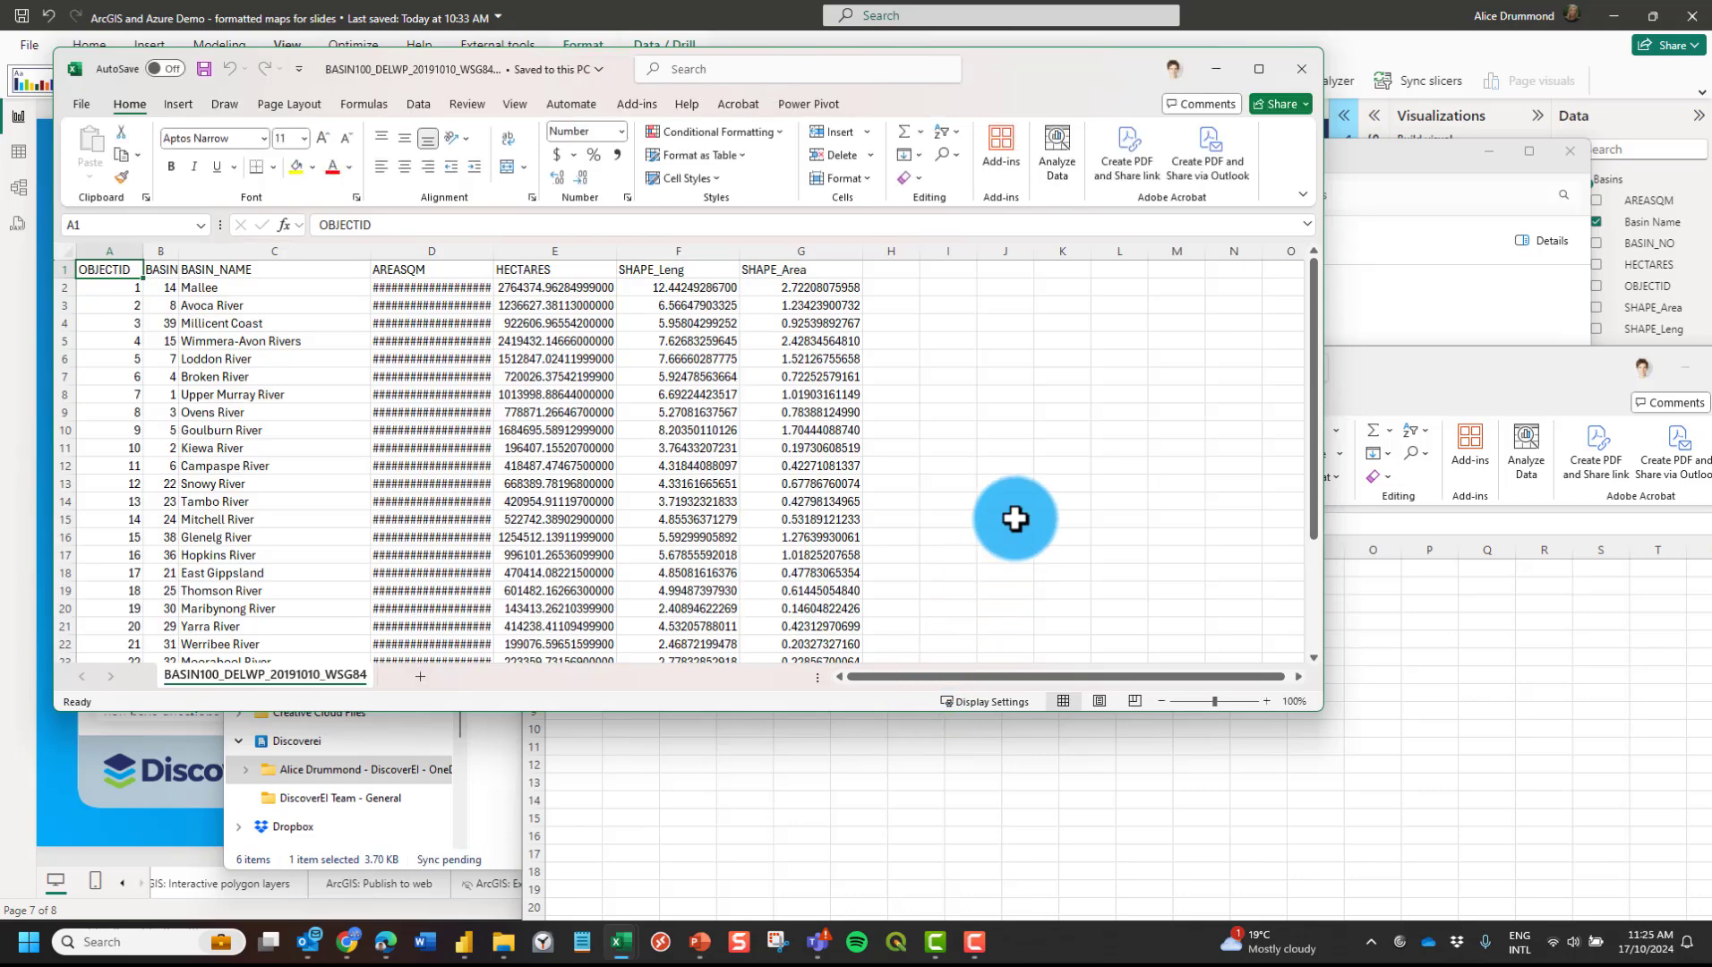
{"action": "left_click", "coordinate": [1065, 411]}
{"action": "double_click", "coordinate": [1035, 65]}
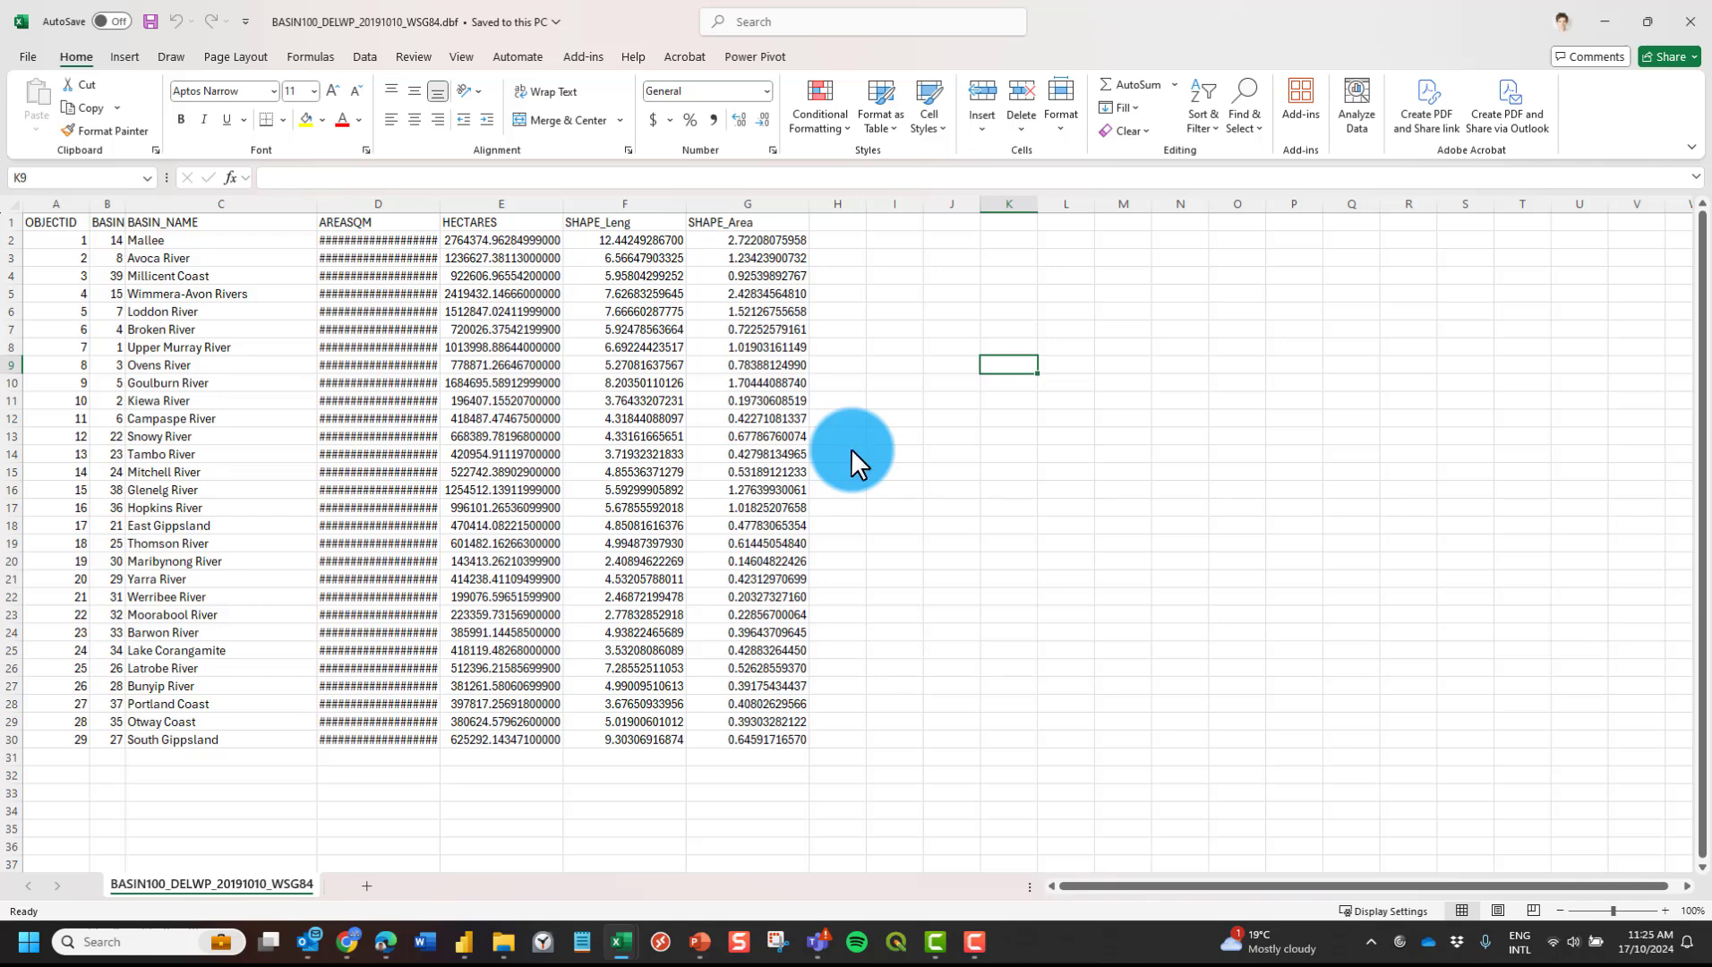
{"action": "left_click", "coordinate": [182, 226]}
{"action": "left_click_drag", "start_coordinate": [184, 240], "coordinate": [211, 743]}
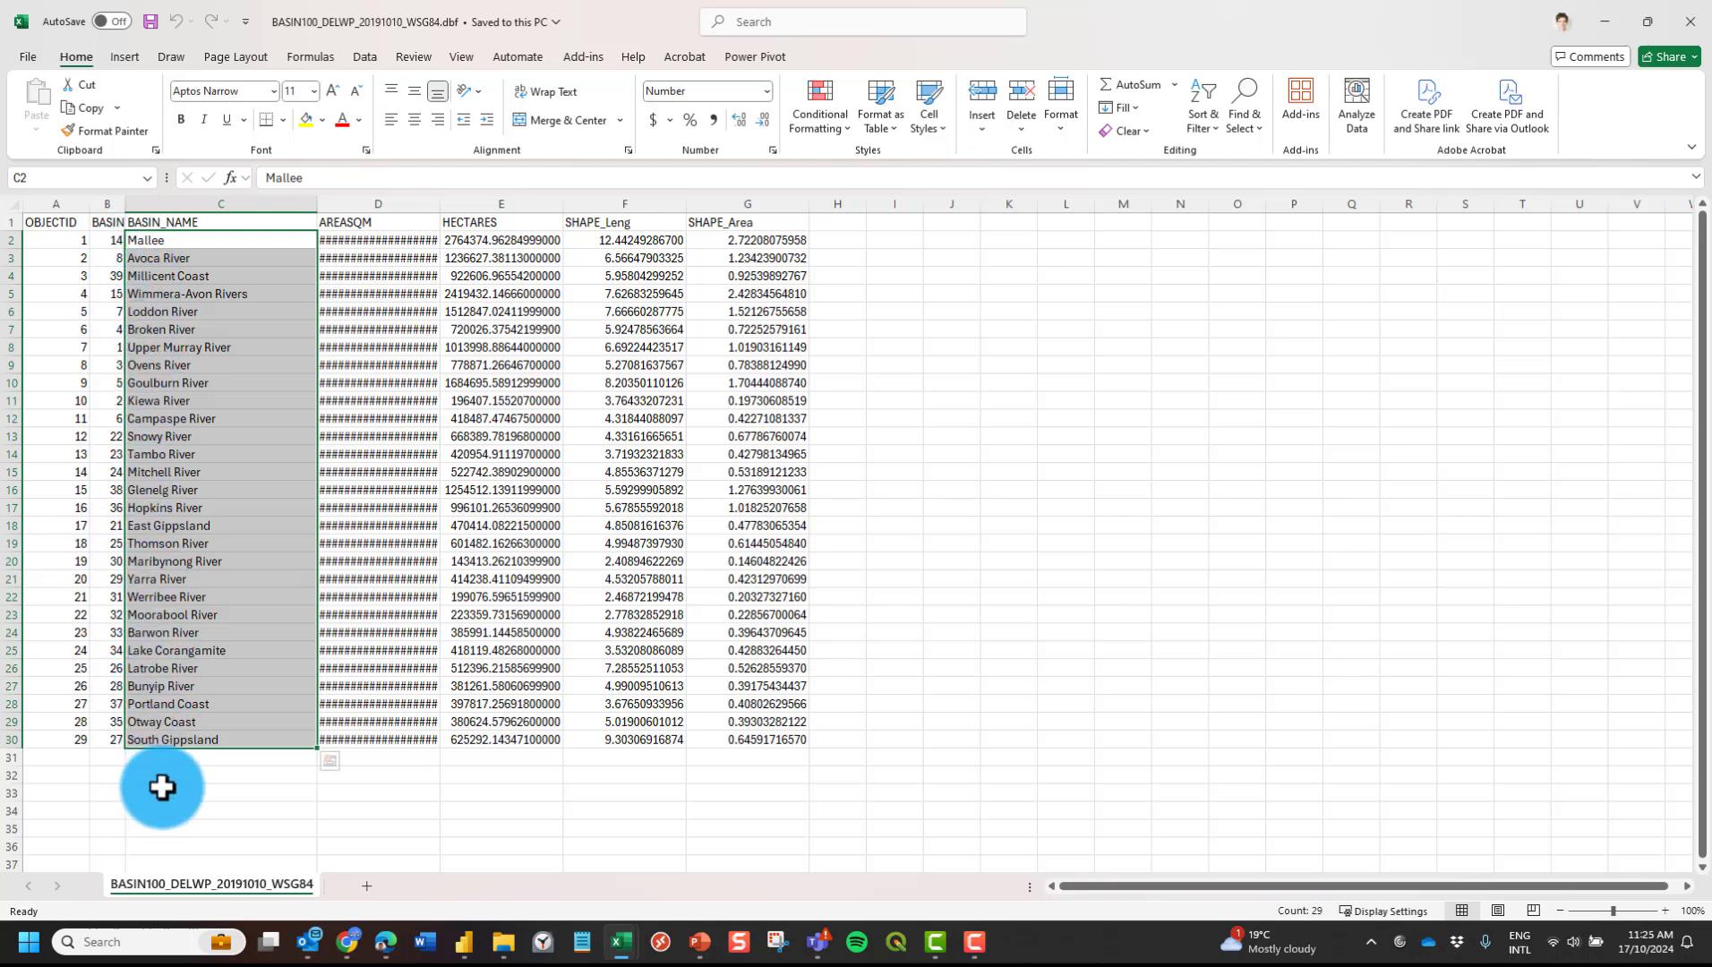
Minimise the DBF workbook, close the blank Book1 and minimise the Basins folder.
{"action": "left_click", "coordinate": [1598, 21]}
{"action": "left_click_drag", "start_coordinate": [1557, 300], "coordinate": [1153, 305]}
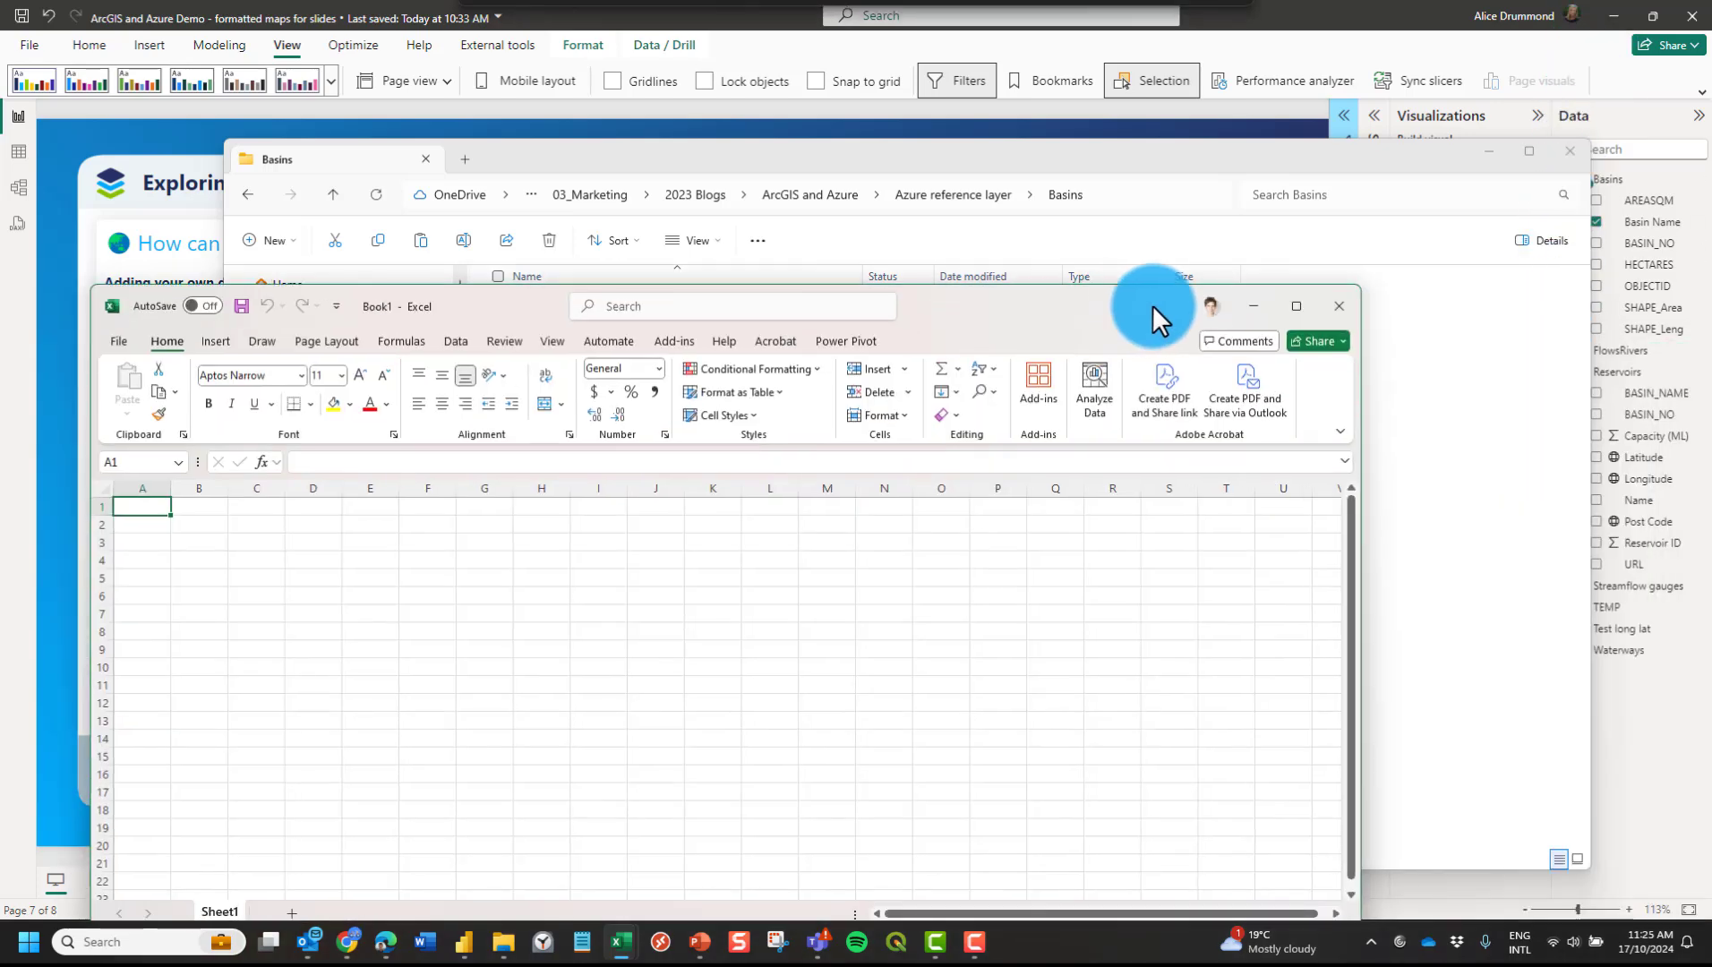
{"action": "left_click", "coordinate": [1338, 305]}
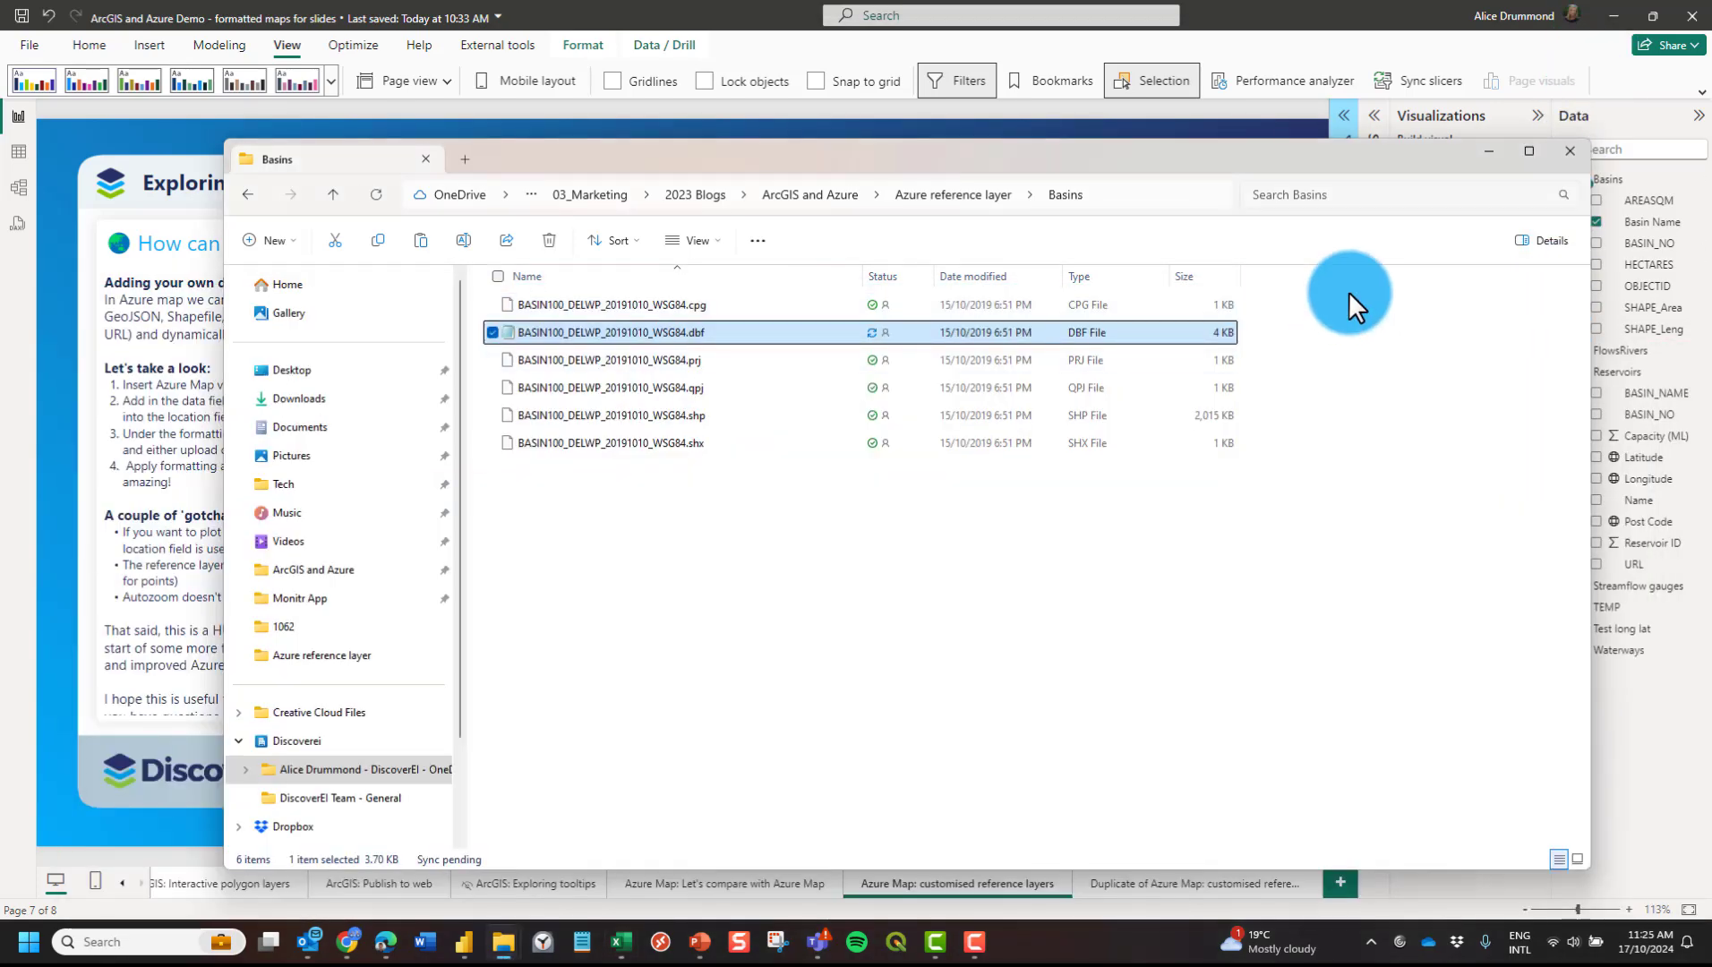
{"action": "left_click", "coordinate": [1490, 151]}
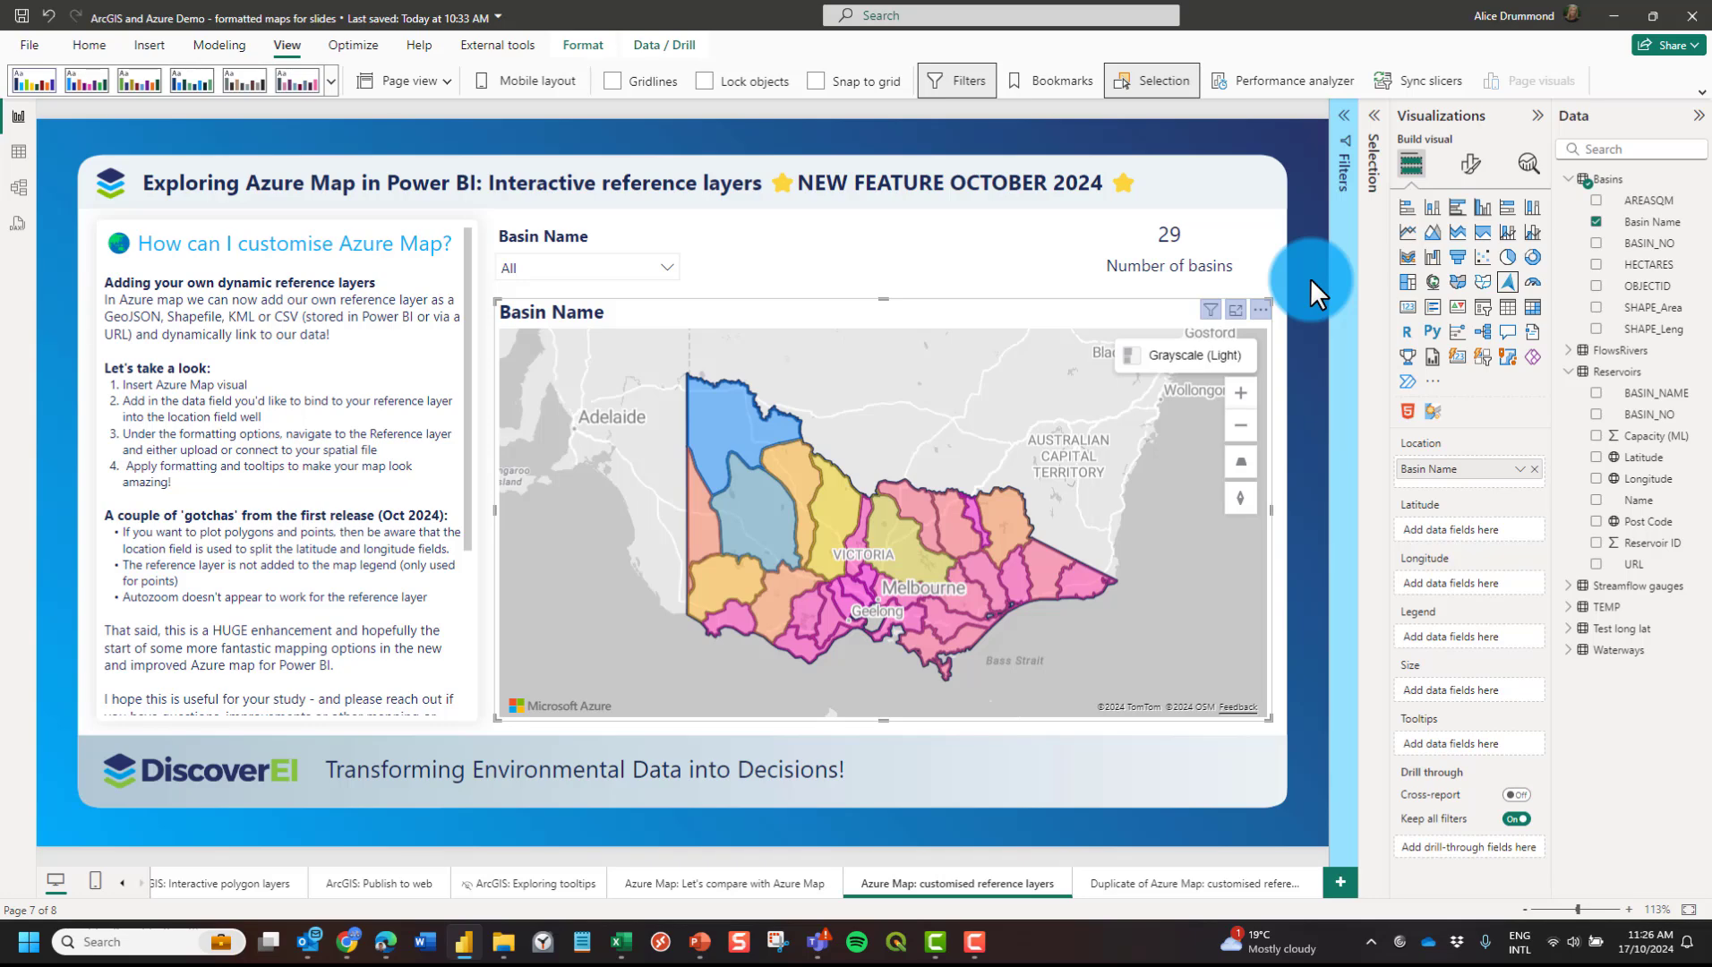
{"action": "scroll", "coordinate": [226, 552], "scroll_direction": "down", "scroll_amount": 5}
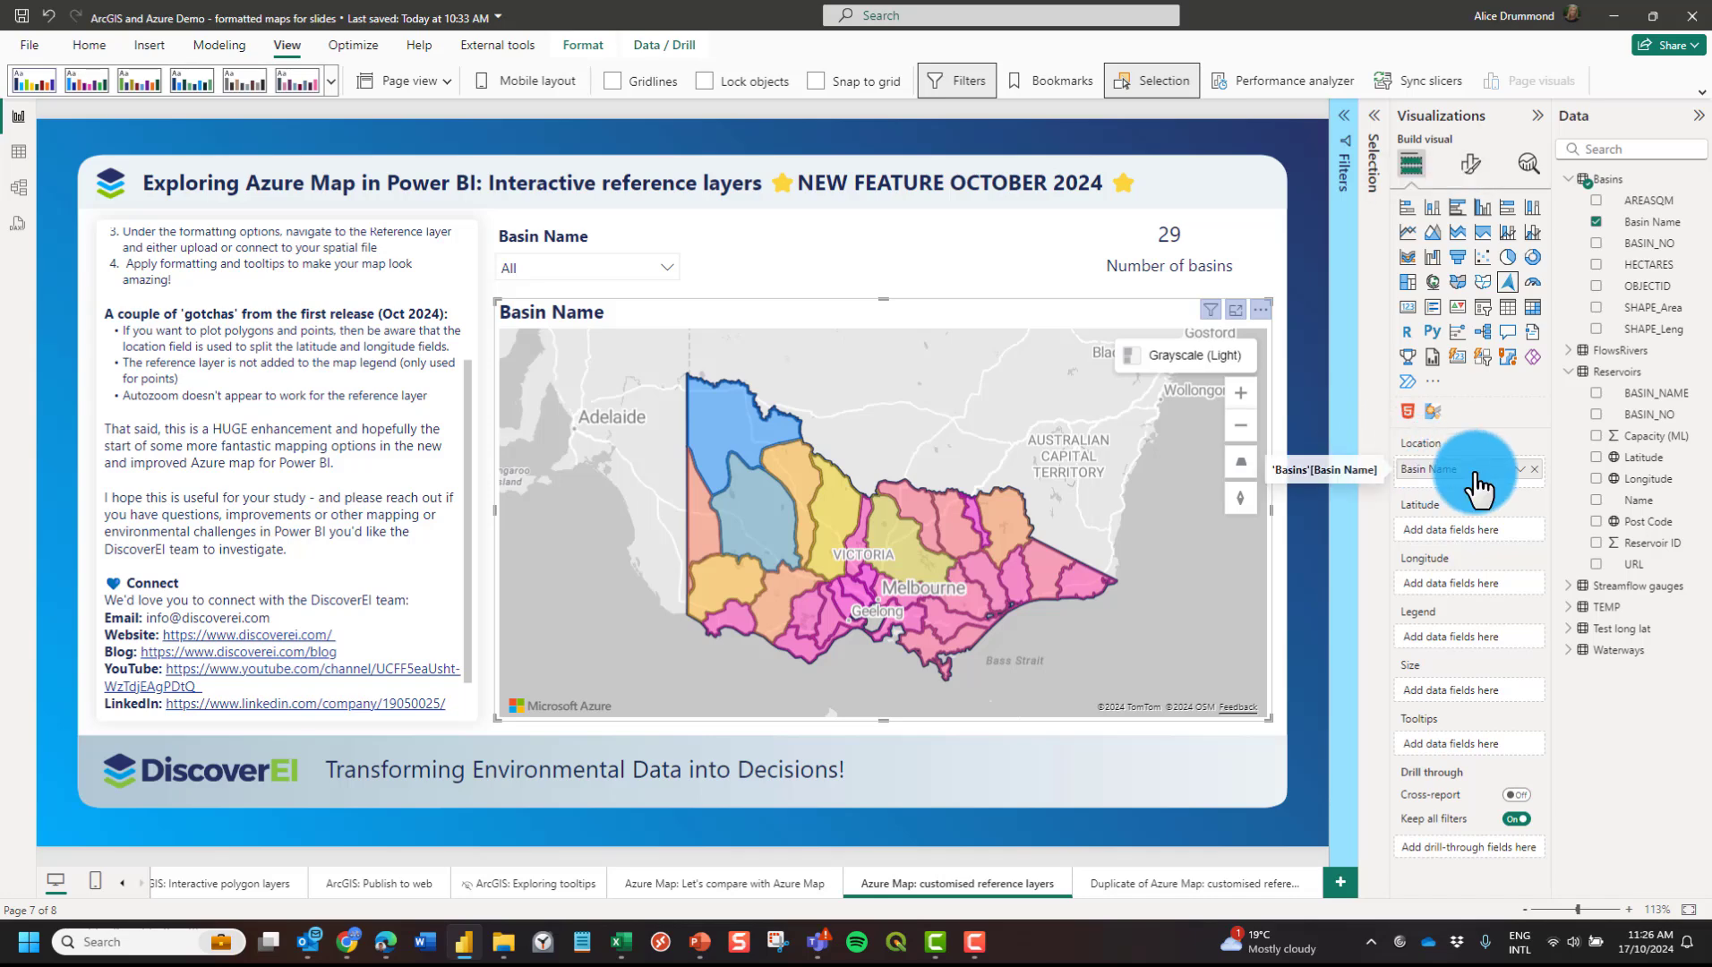
{"action": "left_click_drag", "start_coordinate": [1475, 472], "coordinate": [1432, 477]}
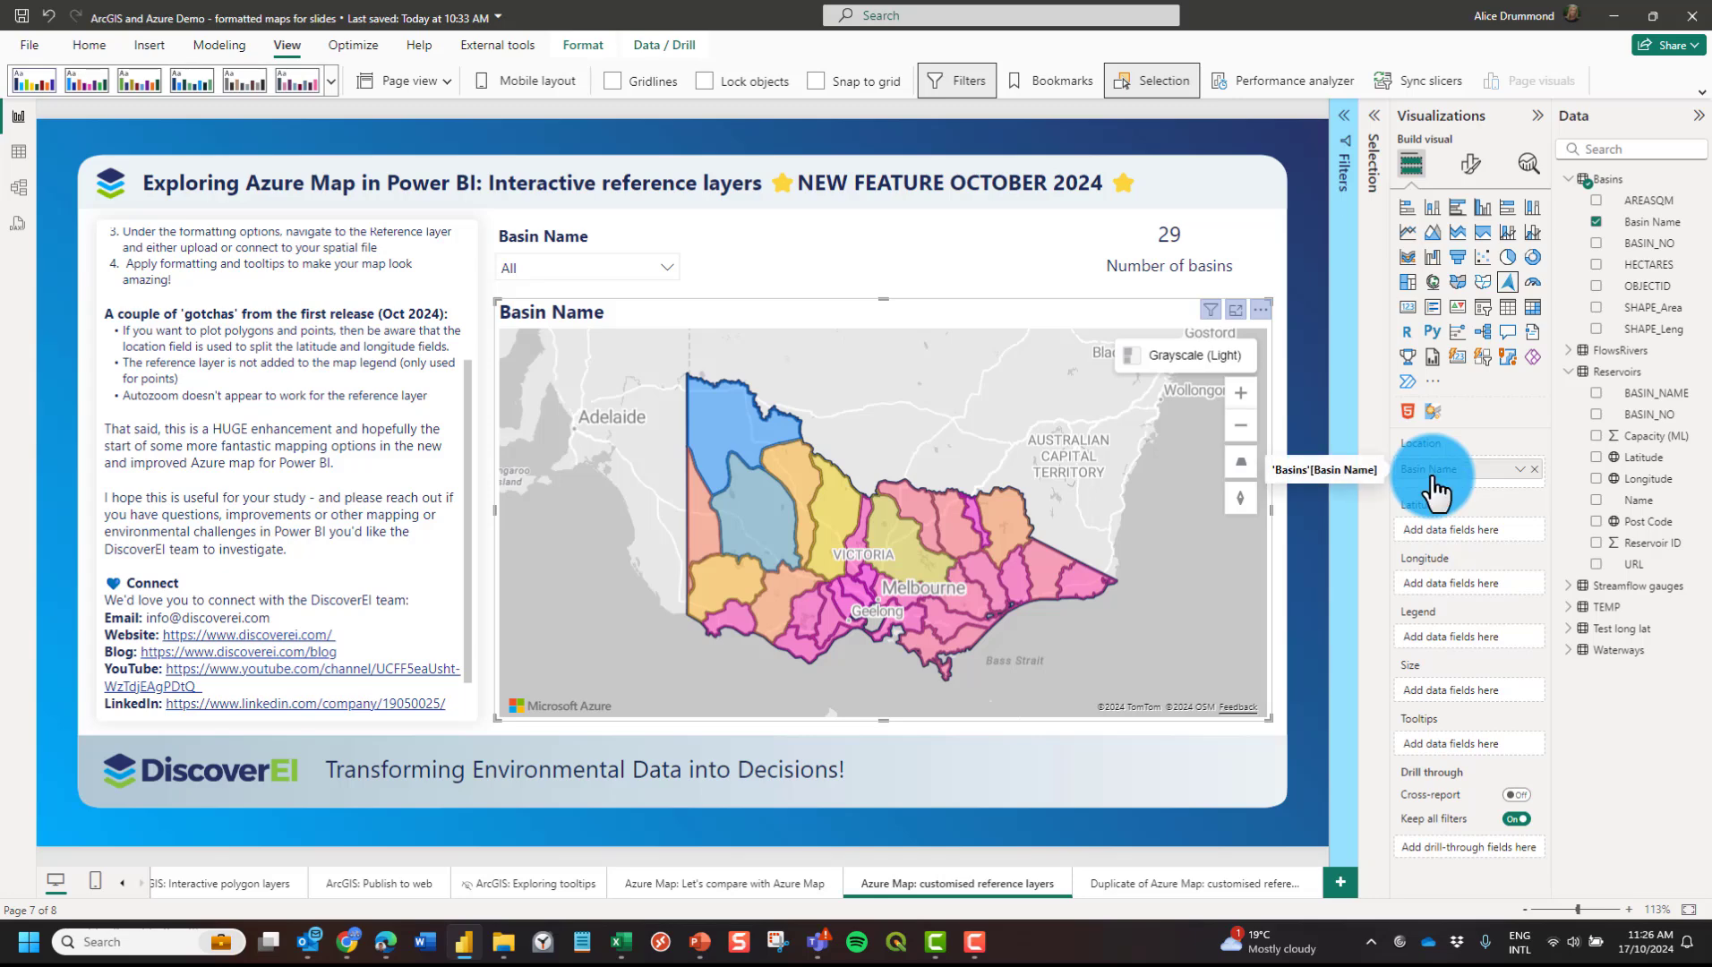
{"action": "left_click_drag", "start_coordinate": [1431, 479], "coordinate": [1442, 495]}
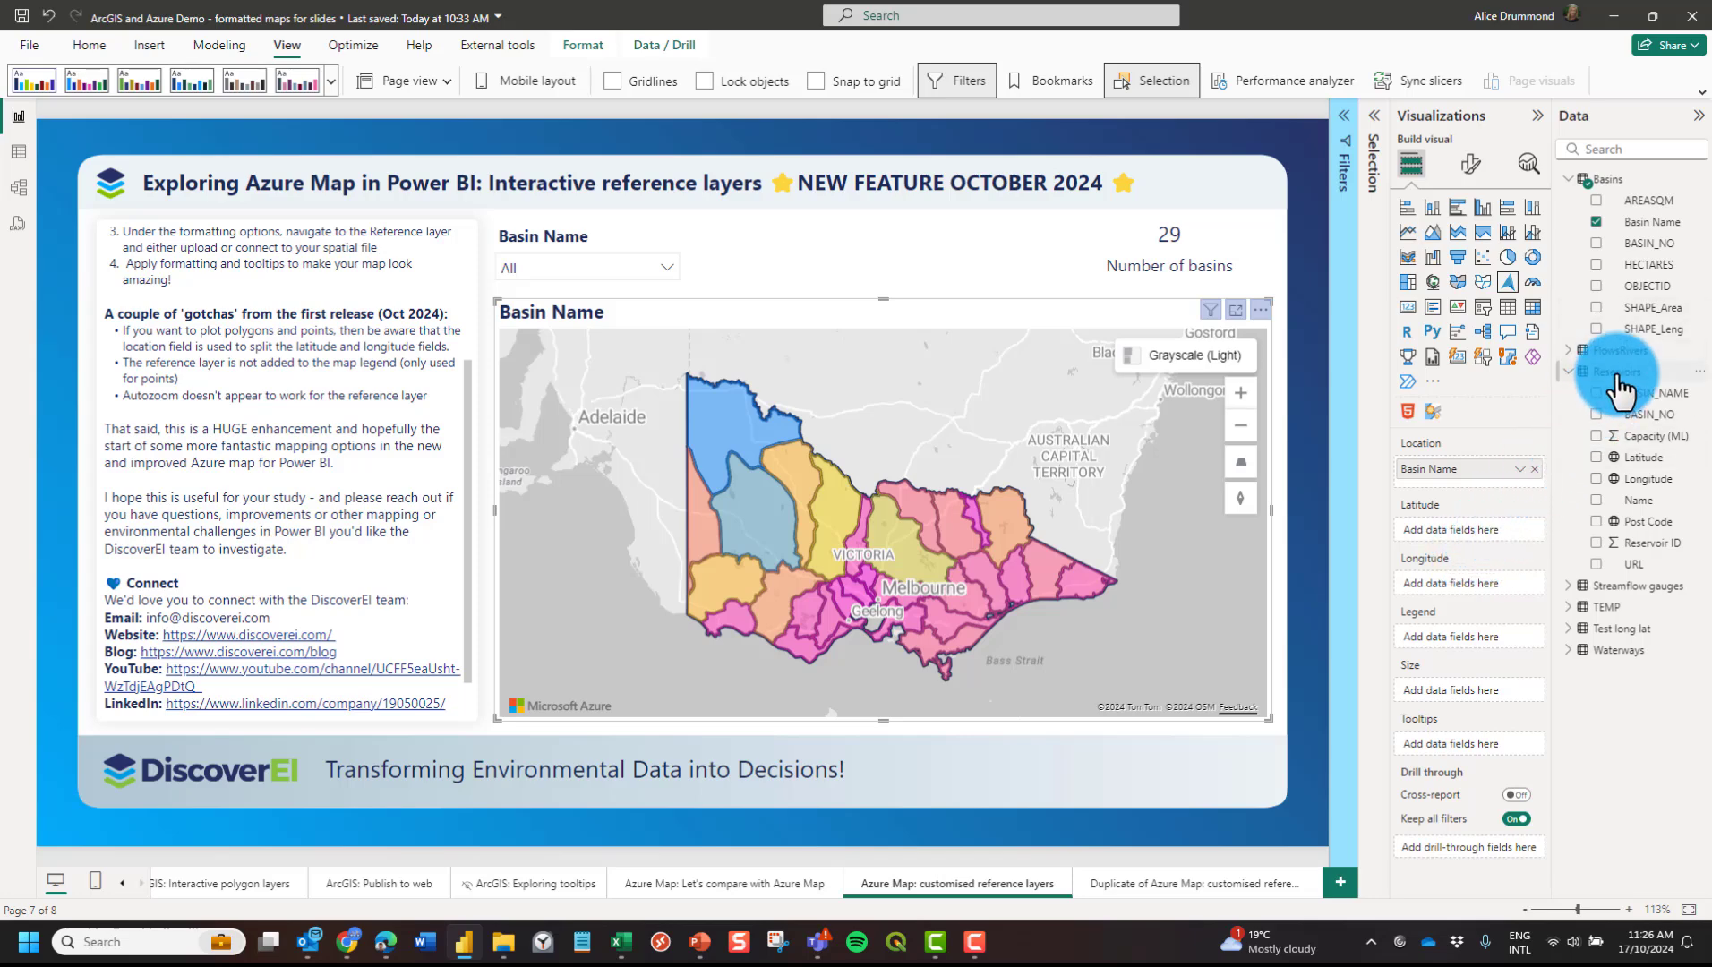
{"action": "left_click_drag", "start_coordinate": [1644, 458], "coordinate": [1498, 522]}
{"action": "left_click", "coordinate": [1645, 475]}
Plot reservoir Latitude and Longitude on the new Azure map, enlarge it, and add BASIN_NAME as its legend.
{"action": "left_click_drag", "start_coordinate": [1648, 478], "coordinate": [1490, 574]}
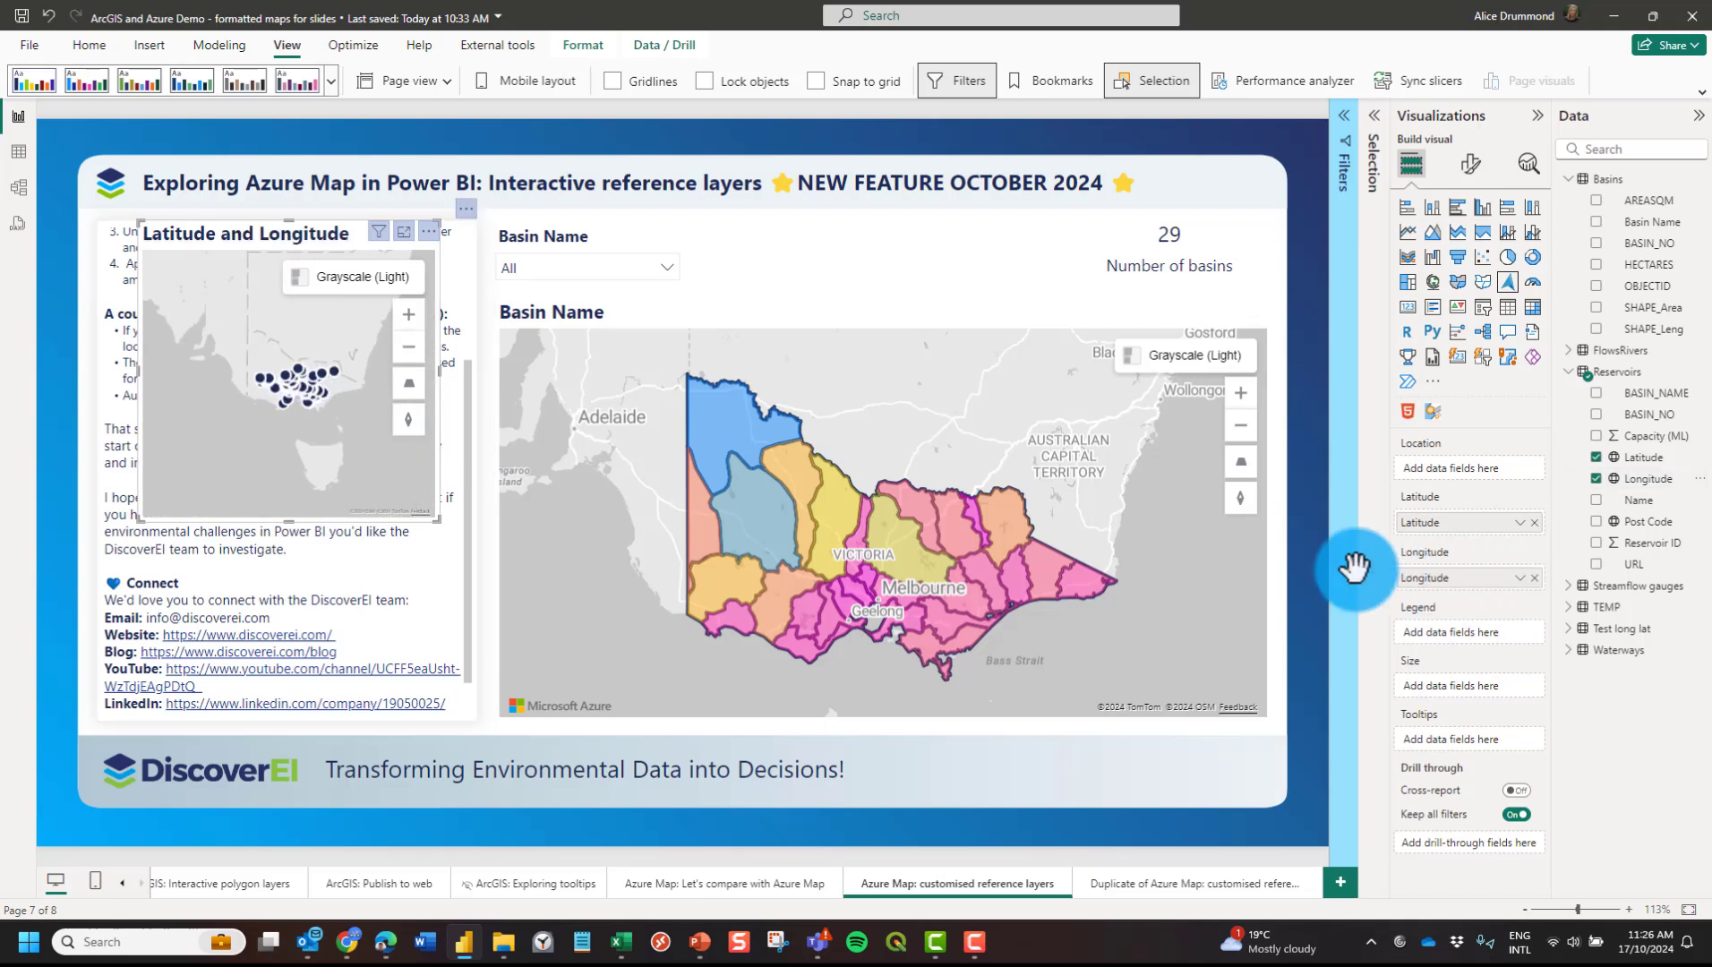
{"action": "left_click_drag", "start_coordinate": [438, 524], "coordinate": [526, 570]}
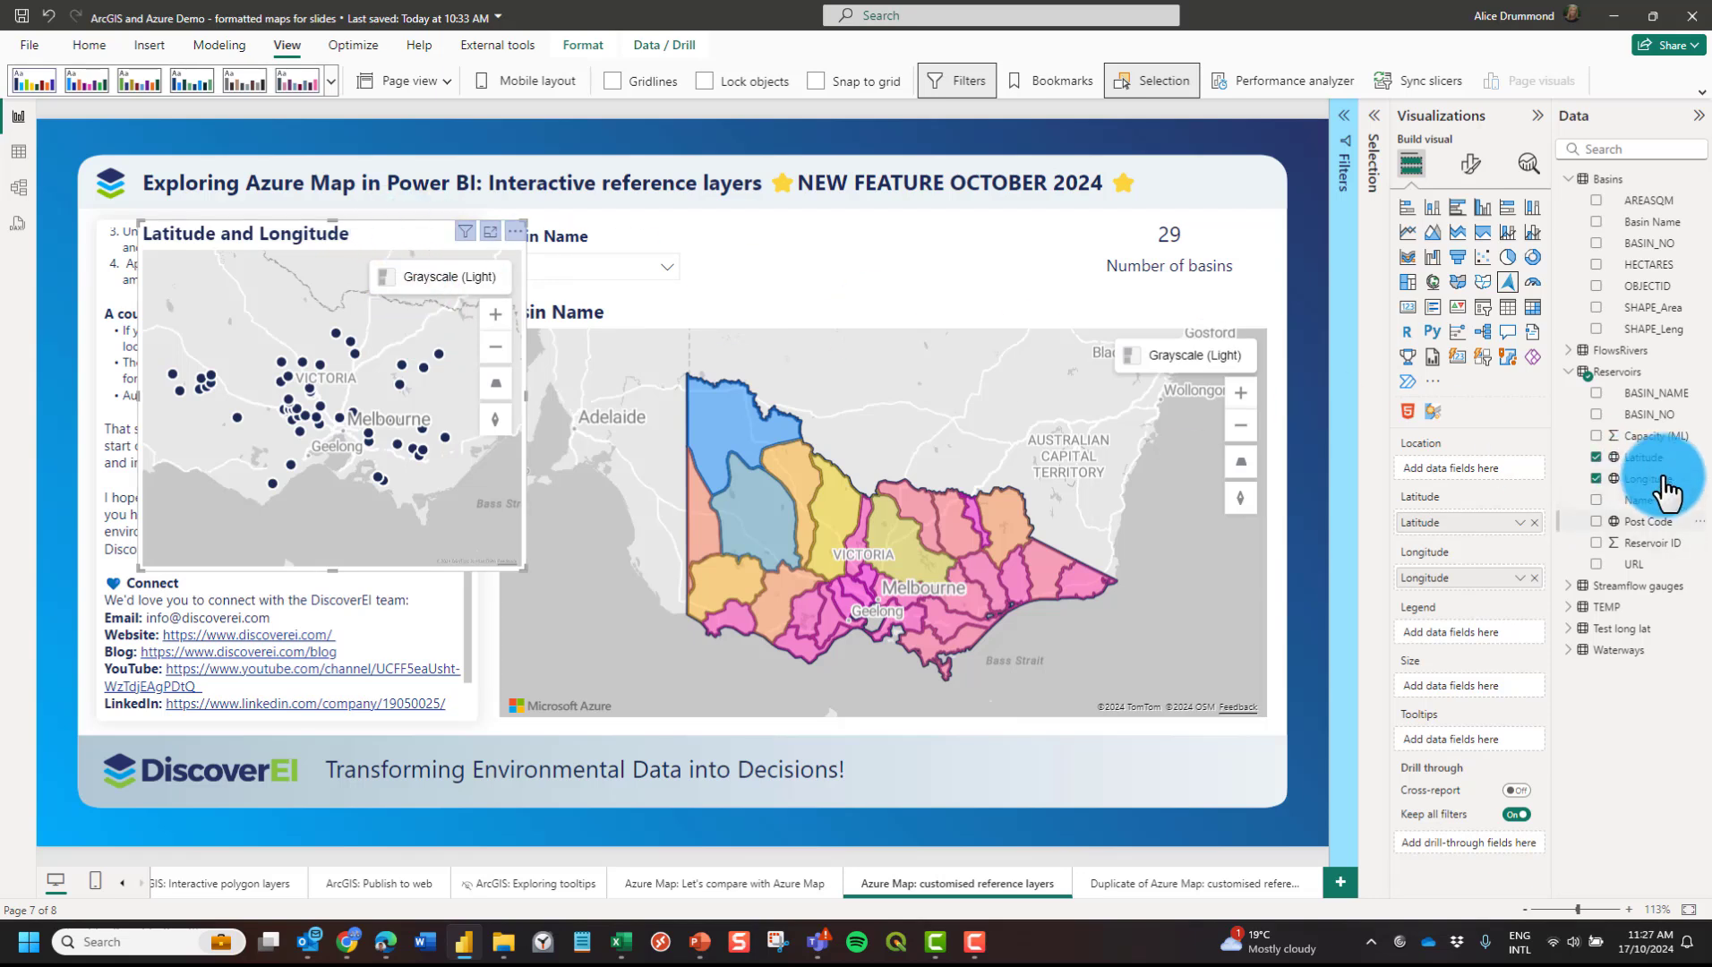
{"action": "left_click_drag", "start_coordinate": [1656, 411], "coordinate": [1461, 629]}
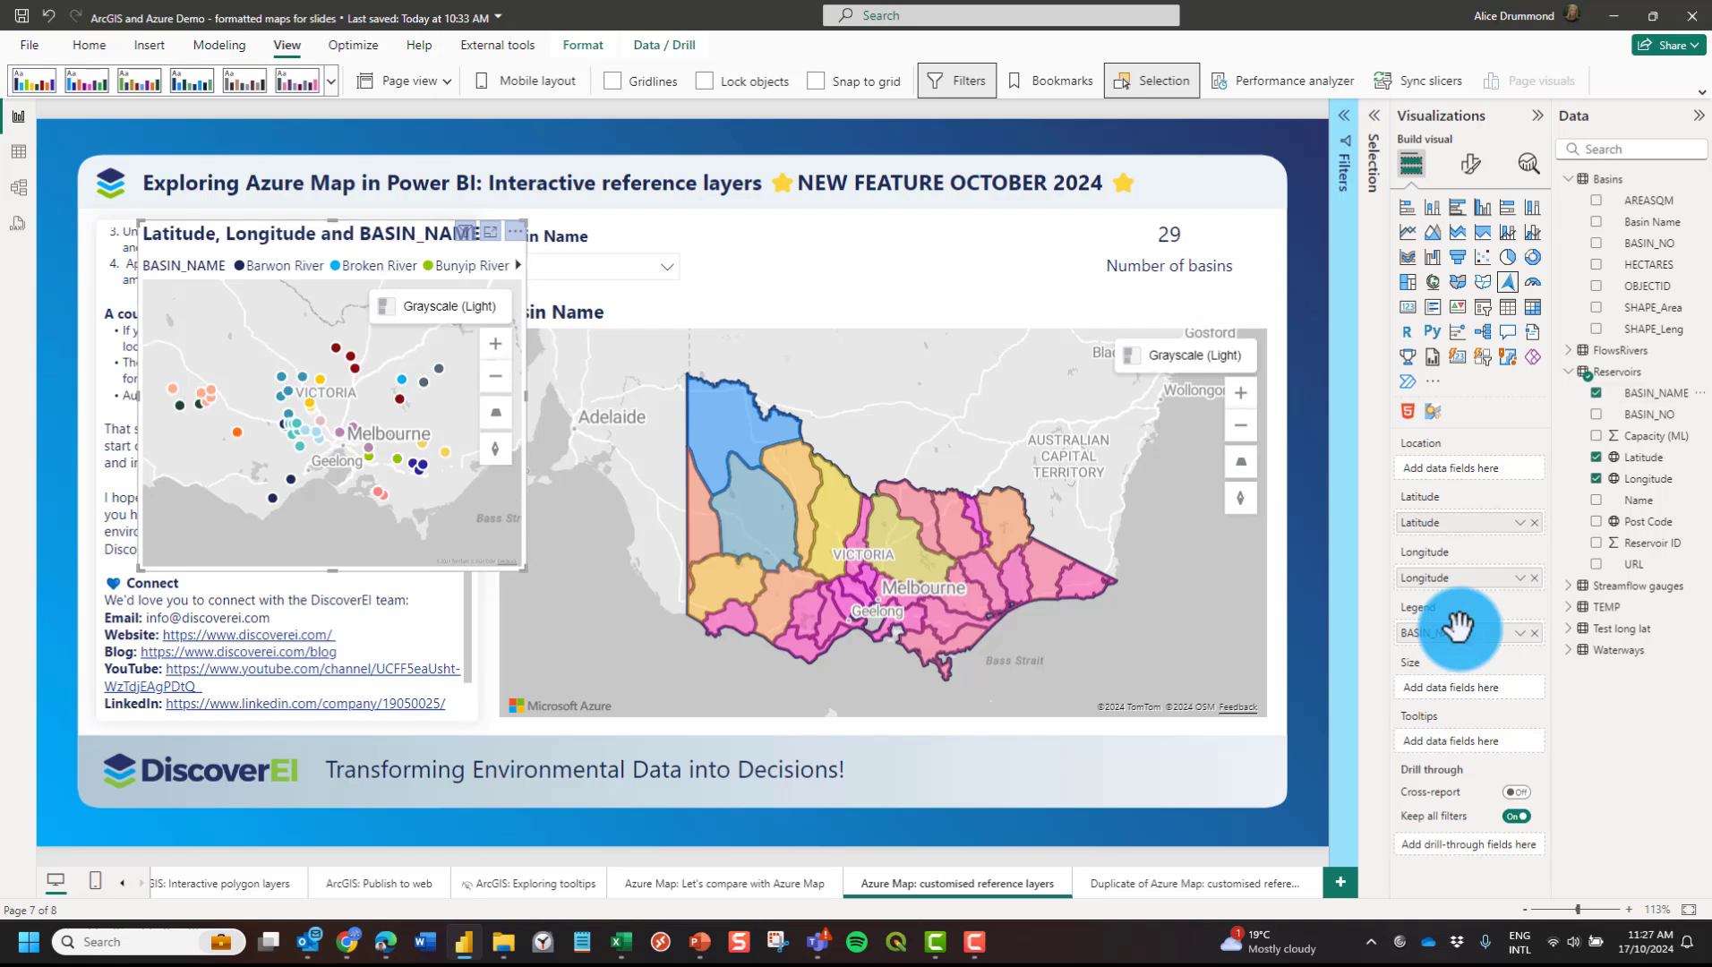
{"action": "left_click", "coordinate": [788, 314]}
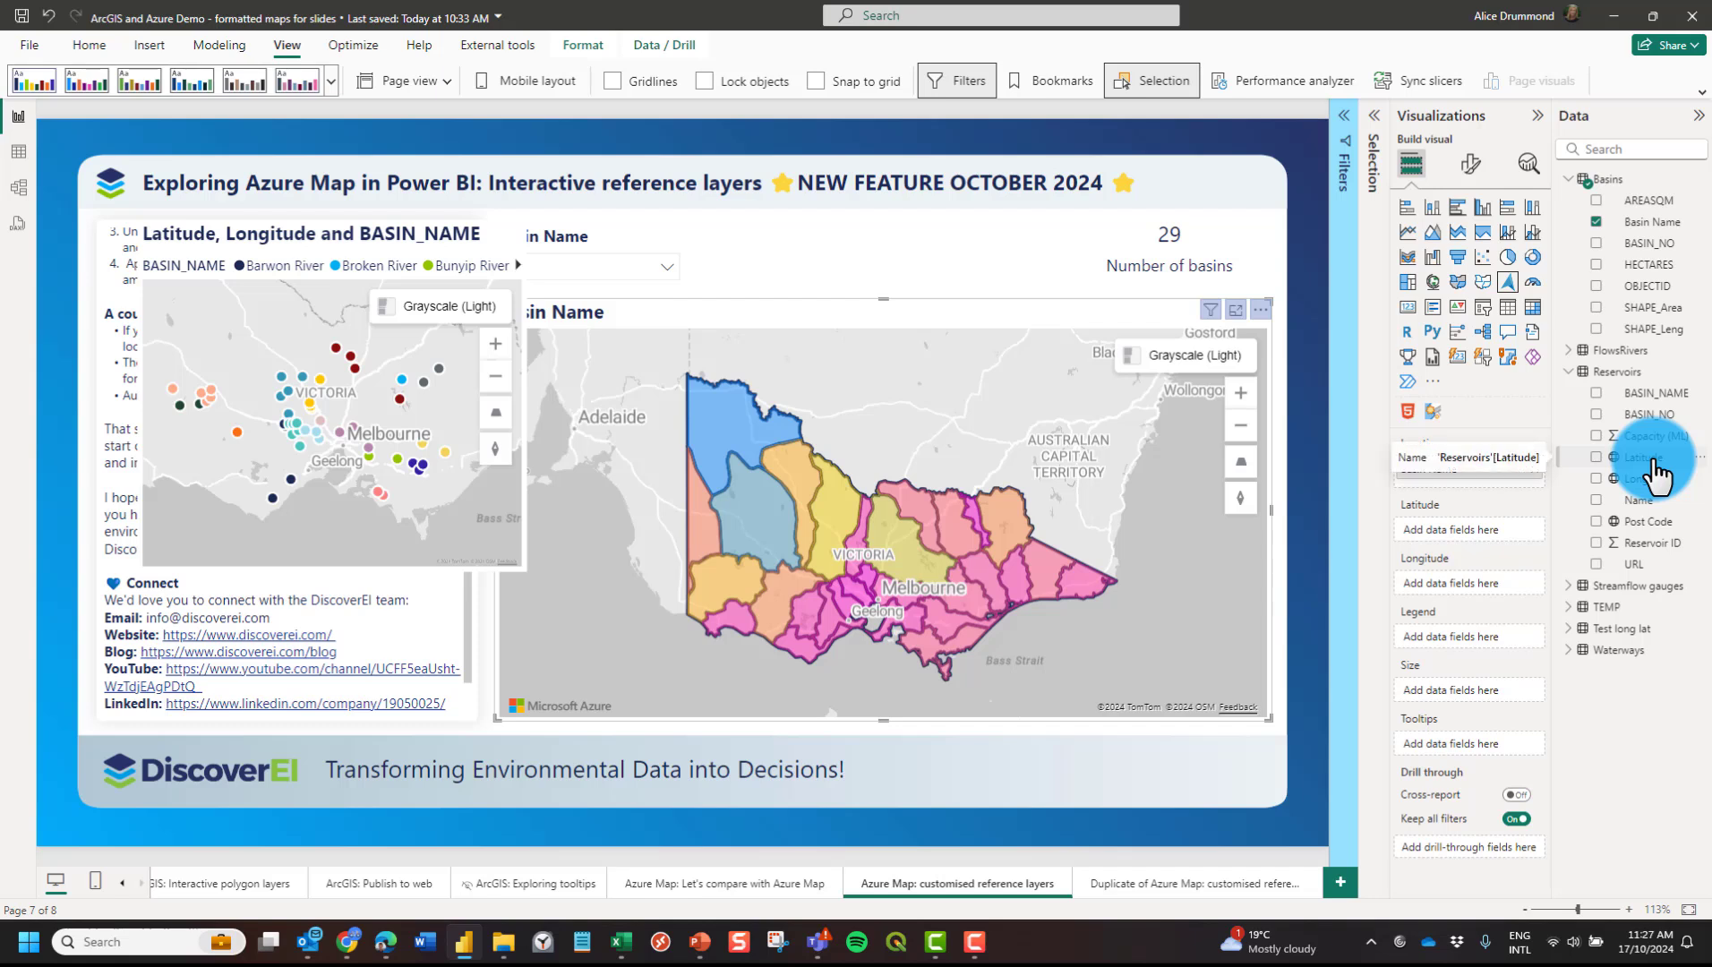
Add average reservoir Latitude and Longitude to the basin map and switch its Bubble layer on.
{"action": "left_click_drag", "start_coordinate": [1650, 458], "coordinate": [1475, 593]}
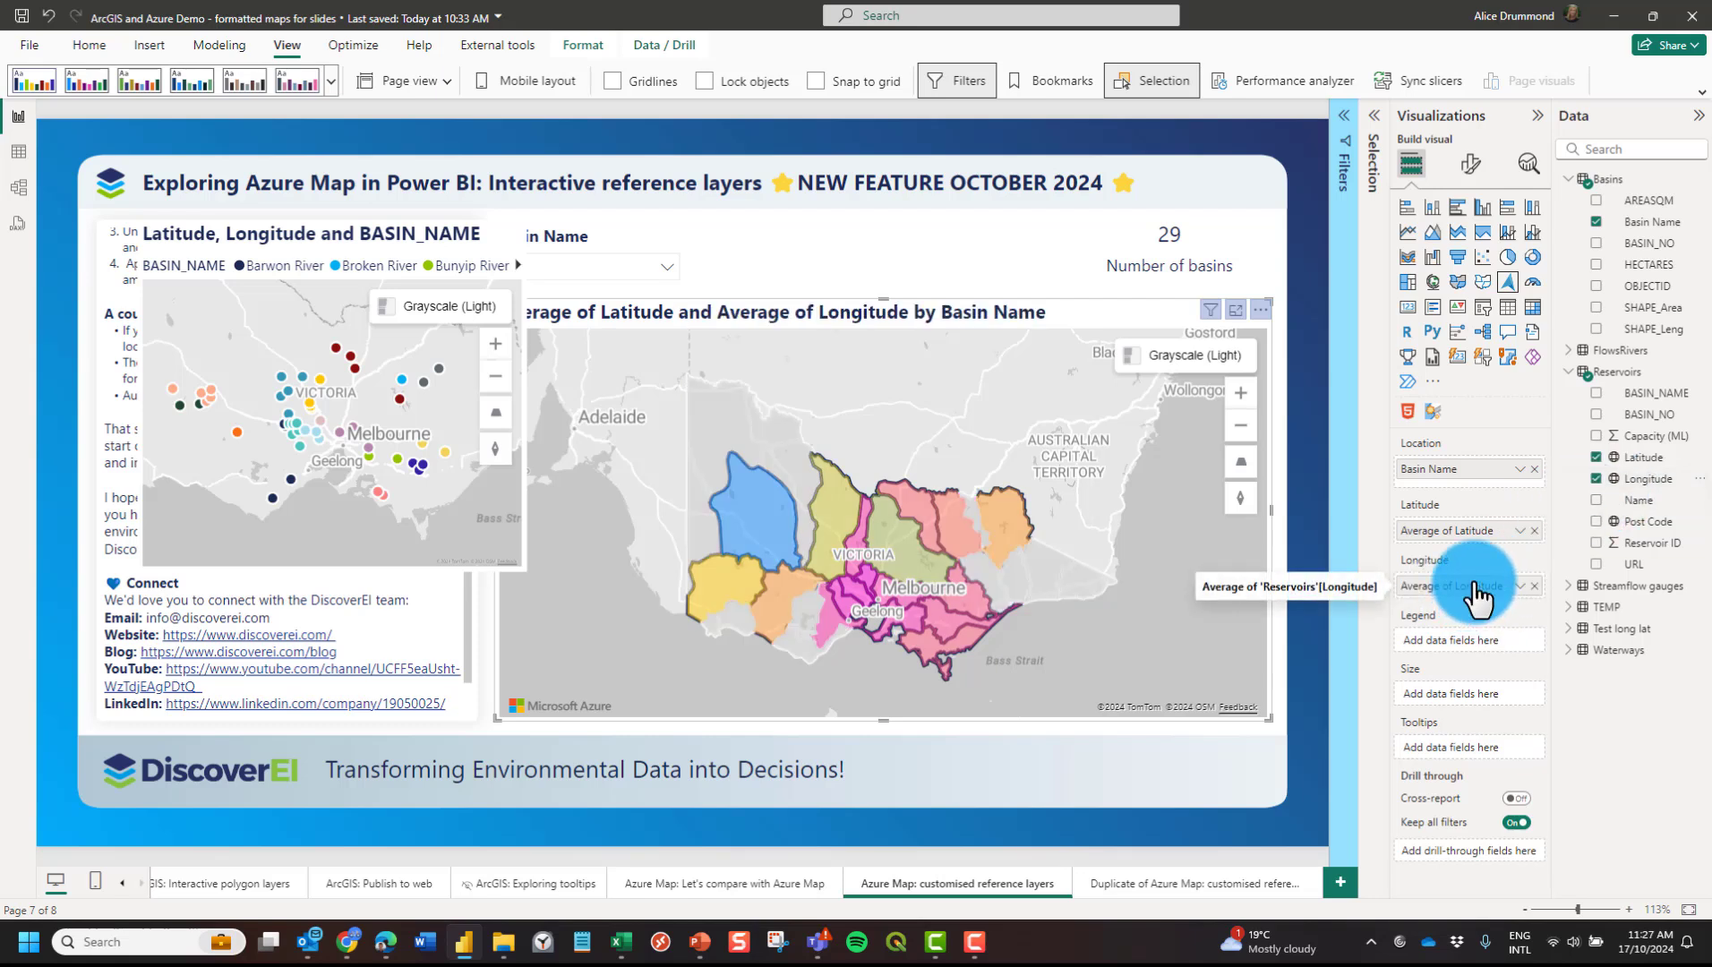
{"action": "left_click", "coordinate": [1470, 166]}
{"action": "left_click", "coordinate": [1528, 434]}
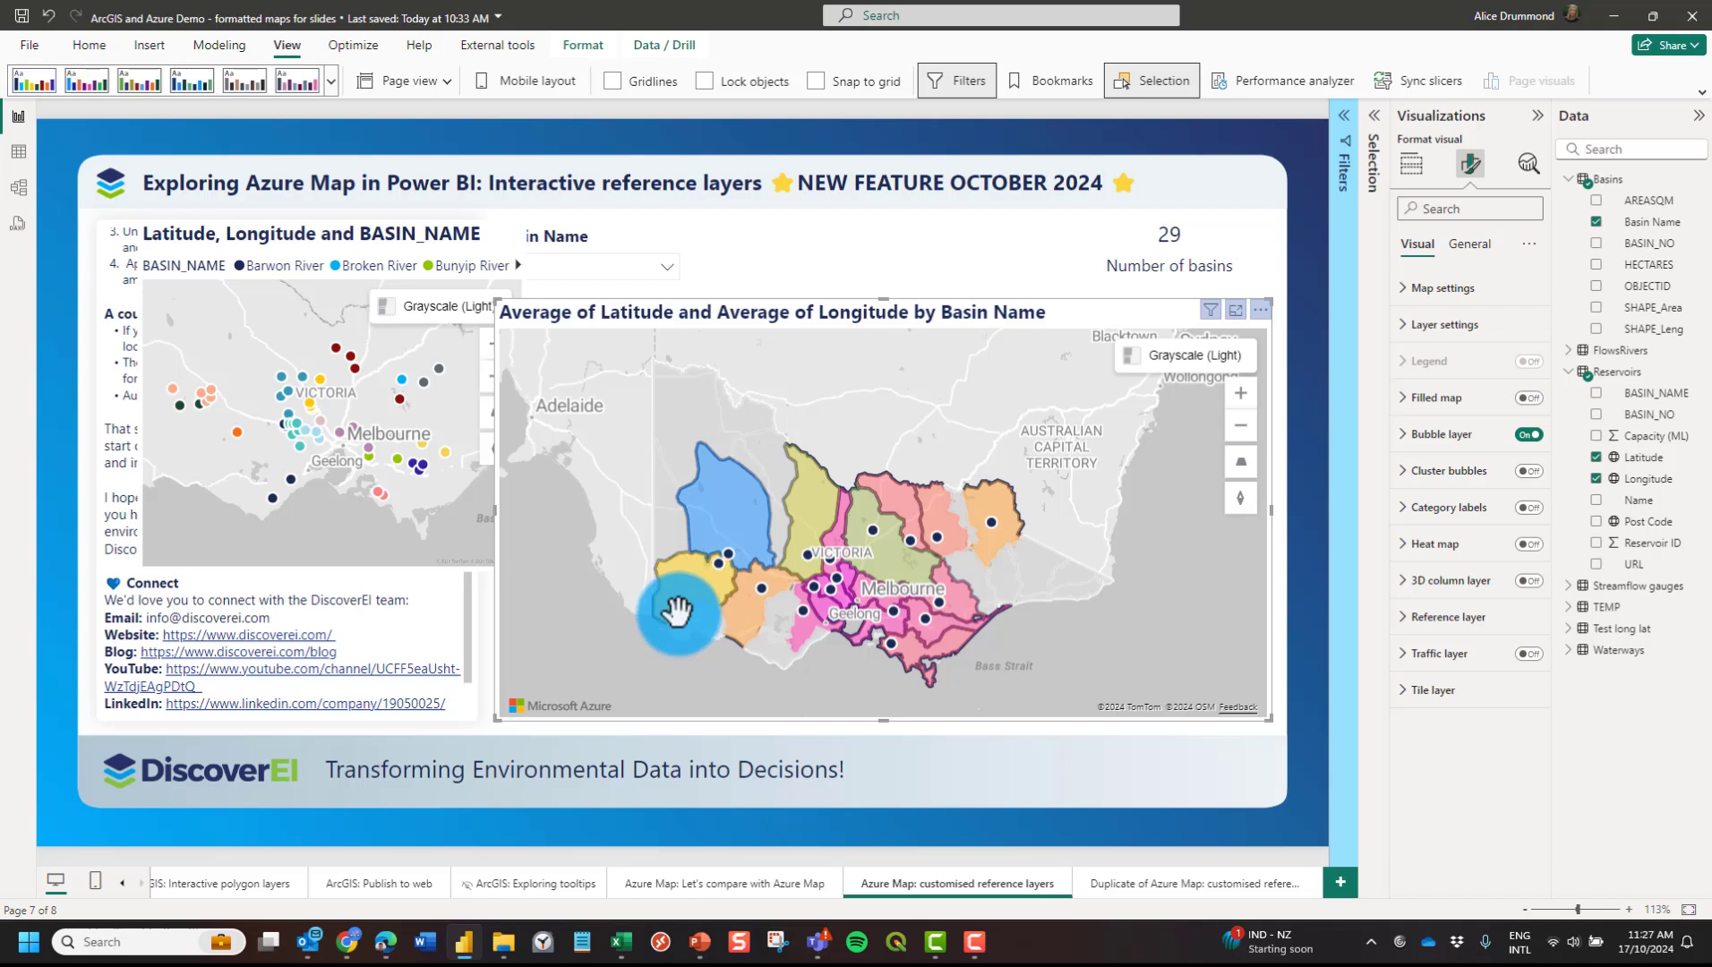
{"action": "mouse_move", "coordinate": [687, 600]}
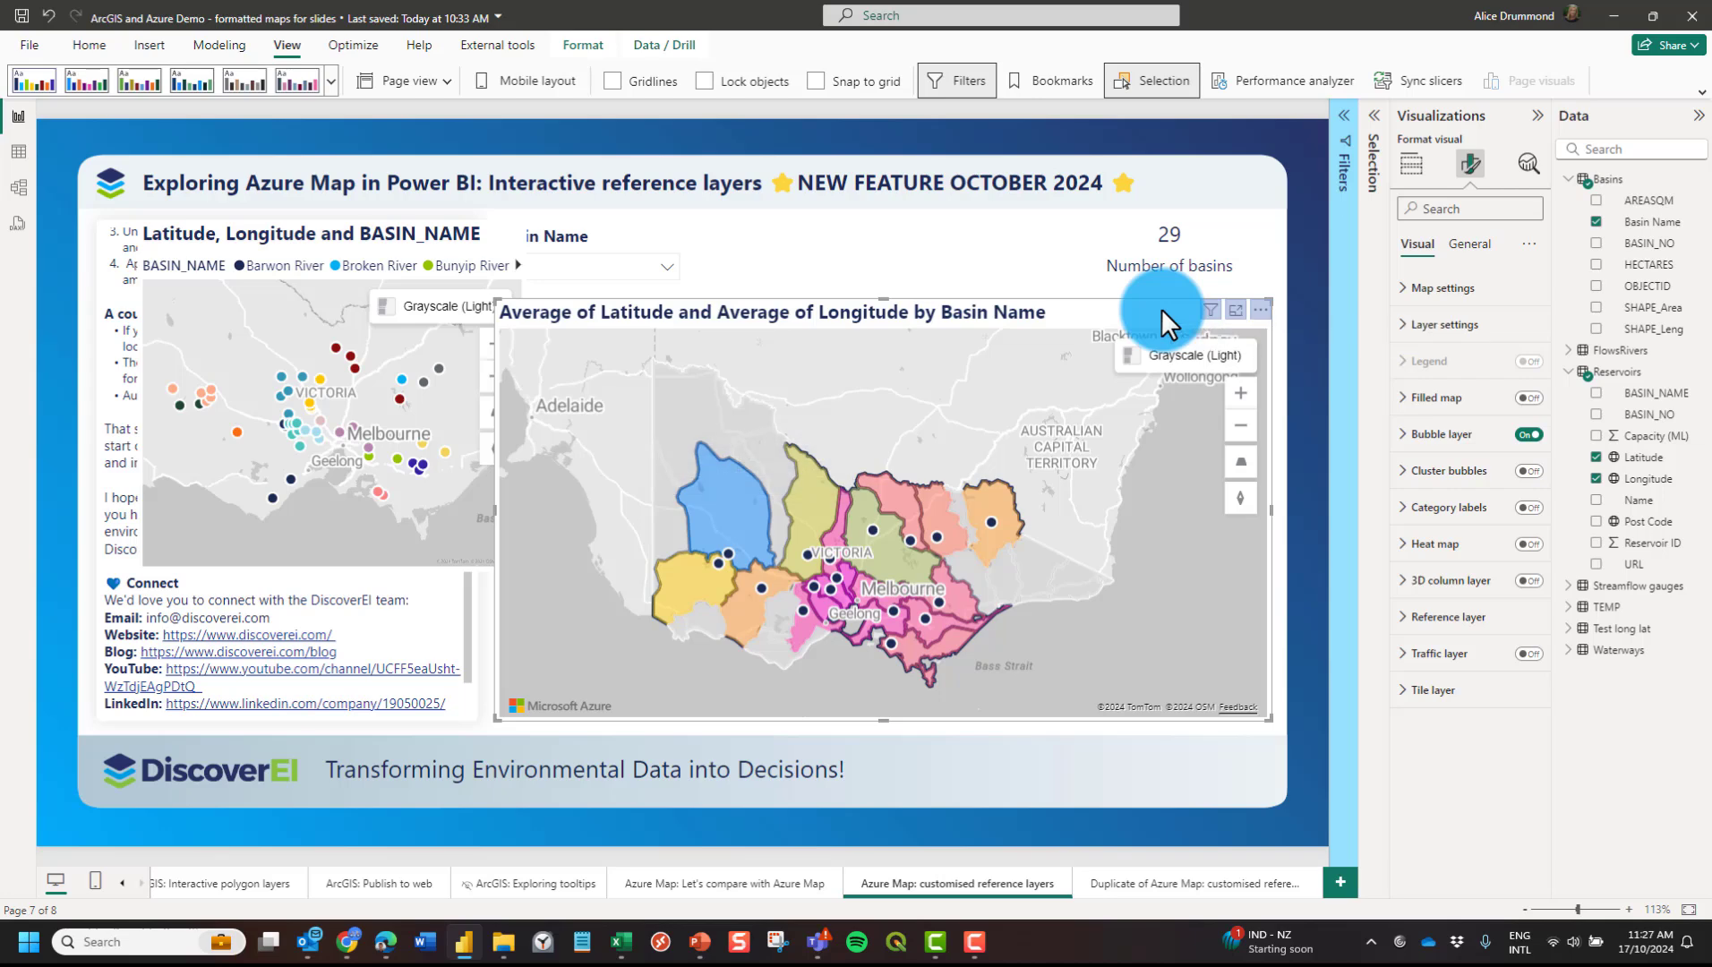
Review the basin map's Basin Name location field and remove Latitude from the map.
{"action": "left_click", "coordinate": [1411, 163]}
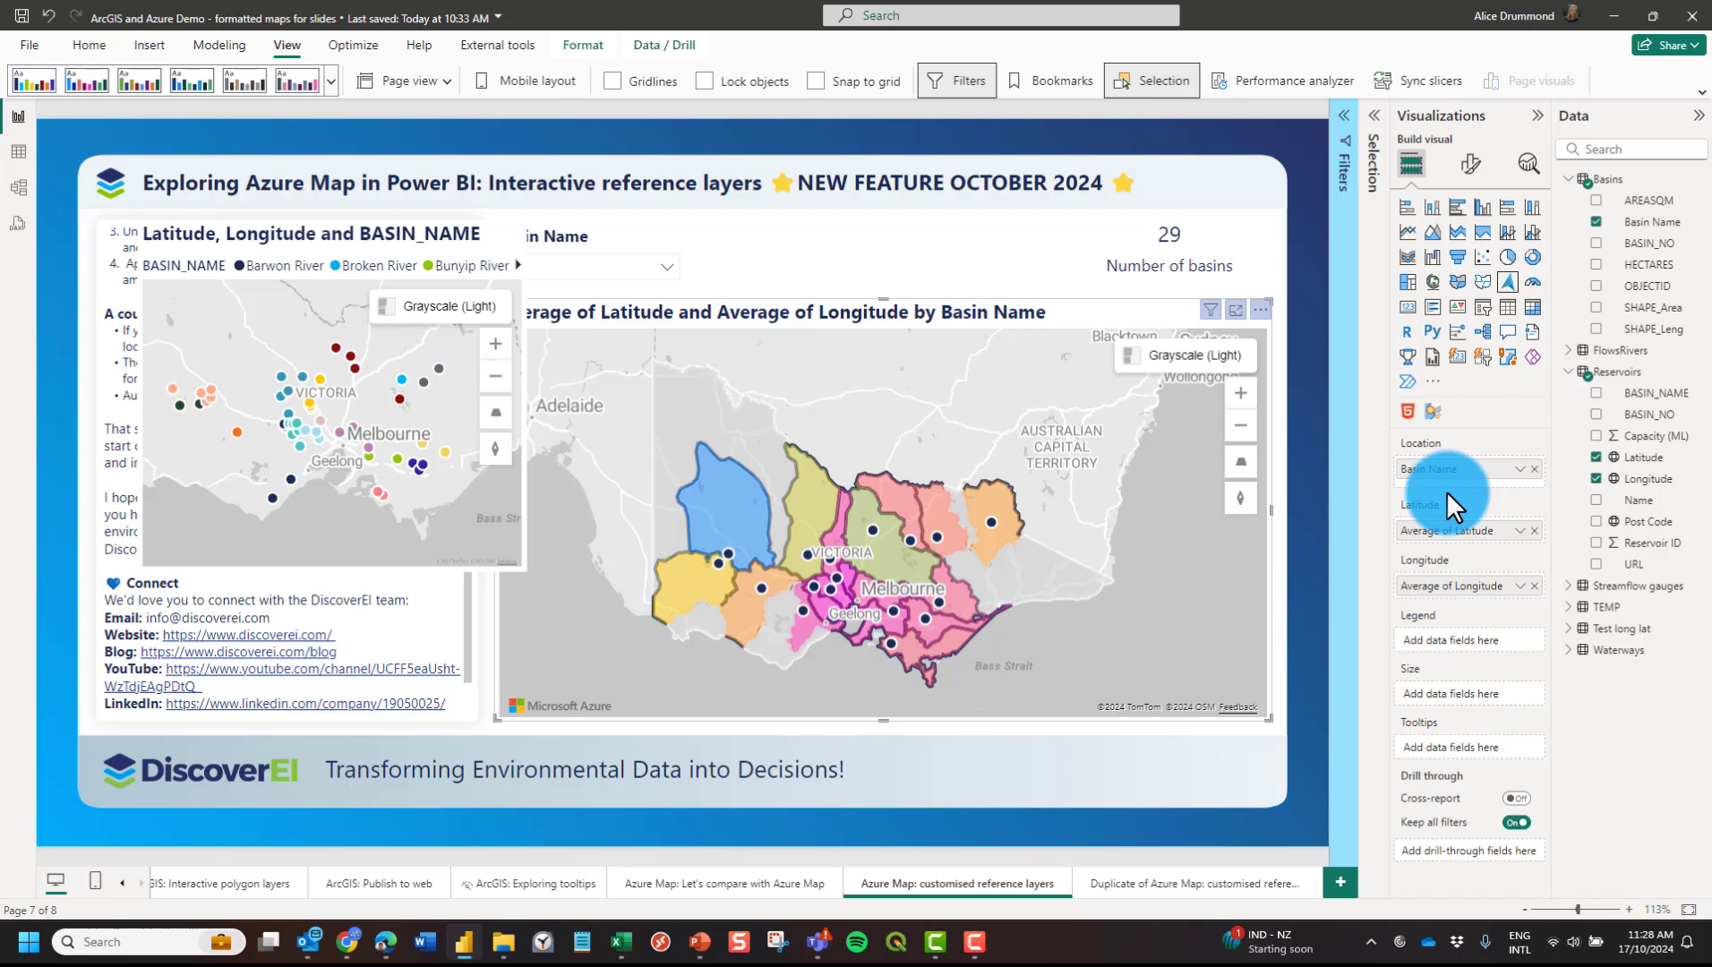
{"action": "right_click", "coordinate": [1460, 468]}
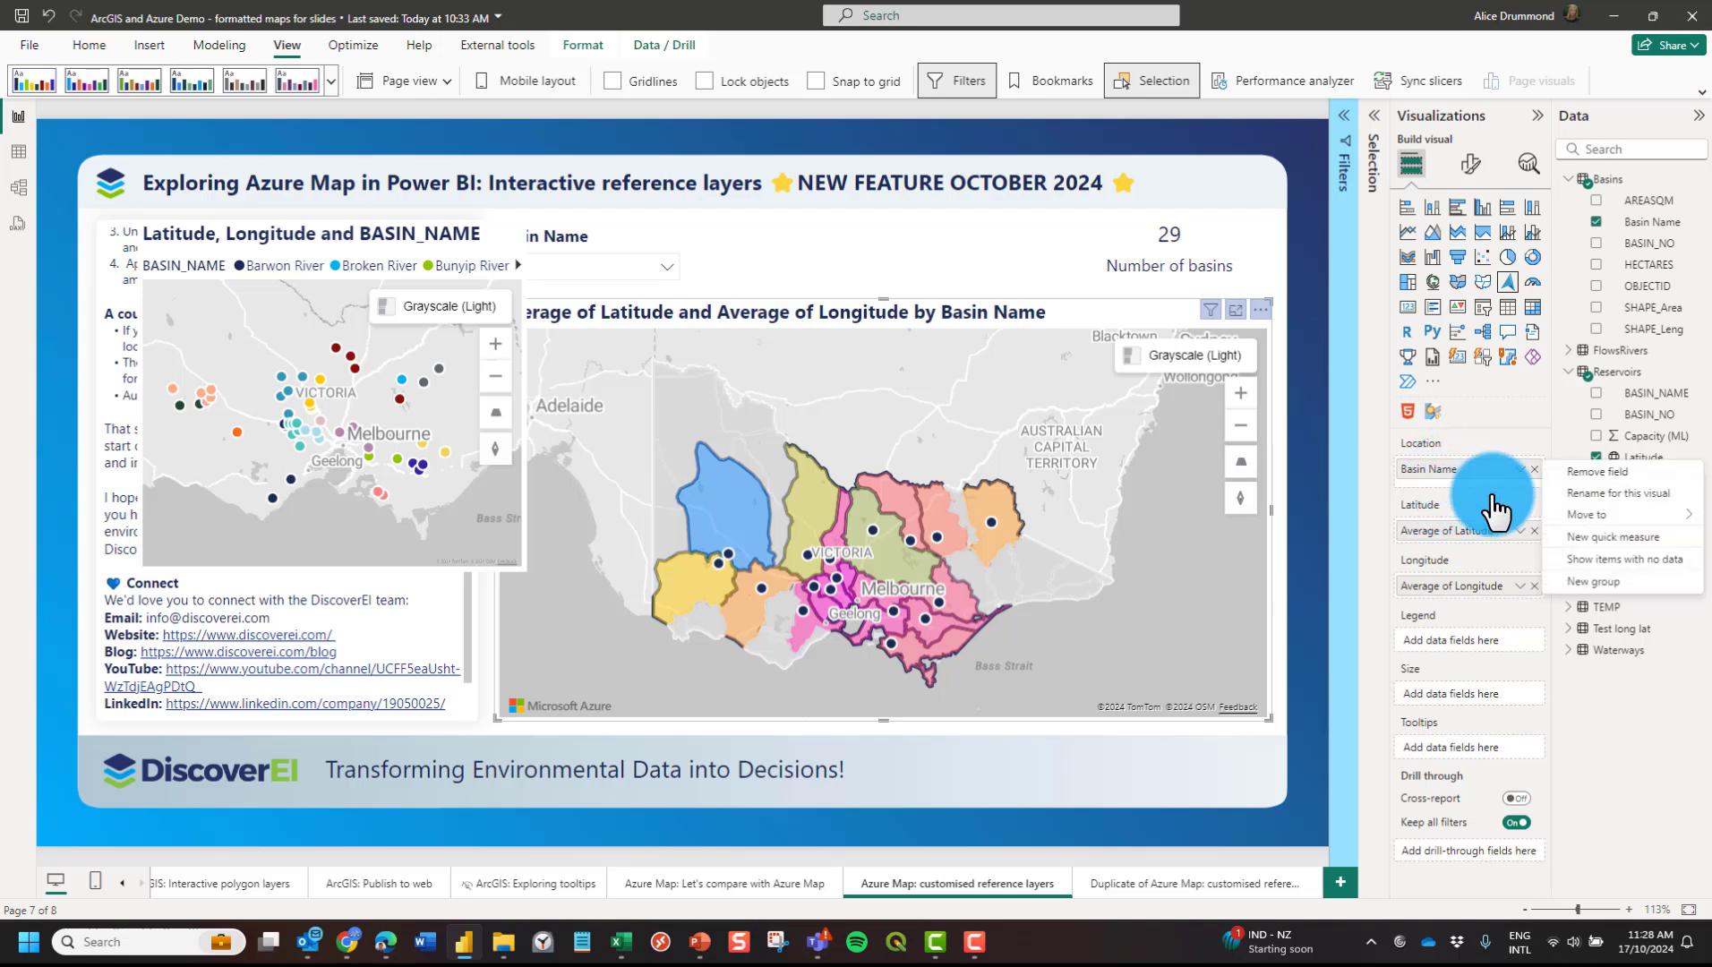
{"action": "left_click", "coordinate": [1579, 550]}
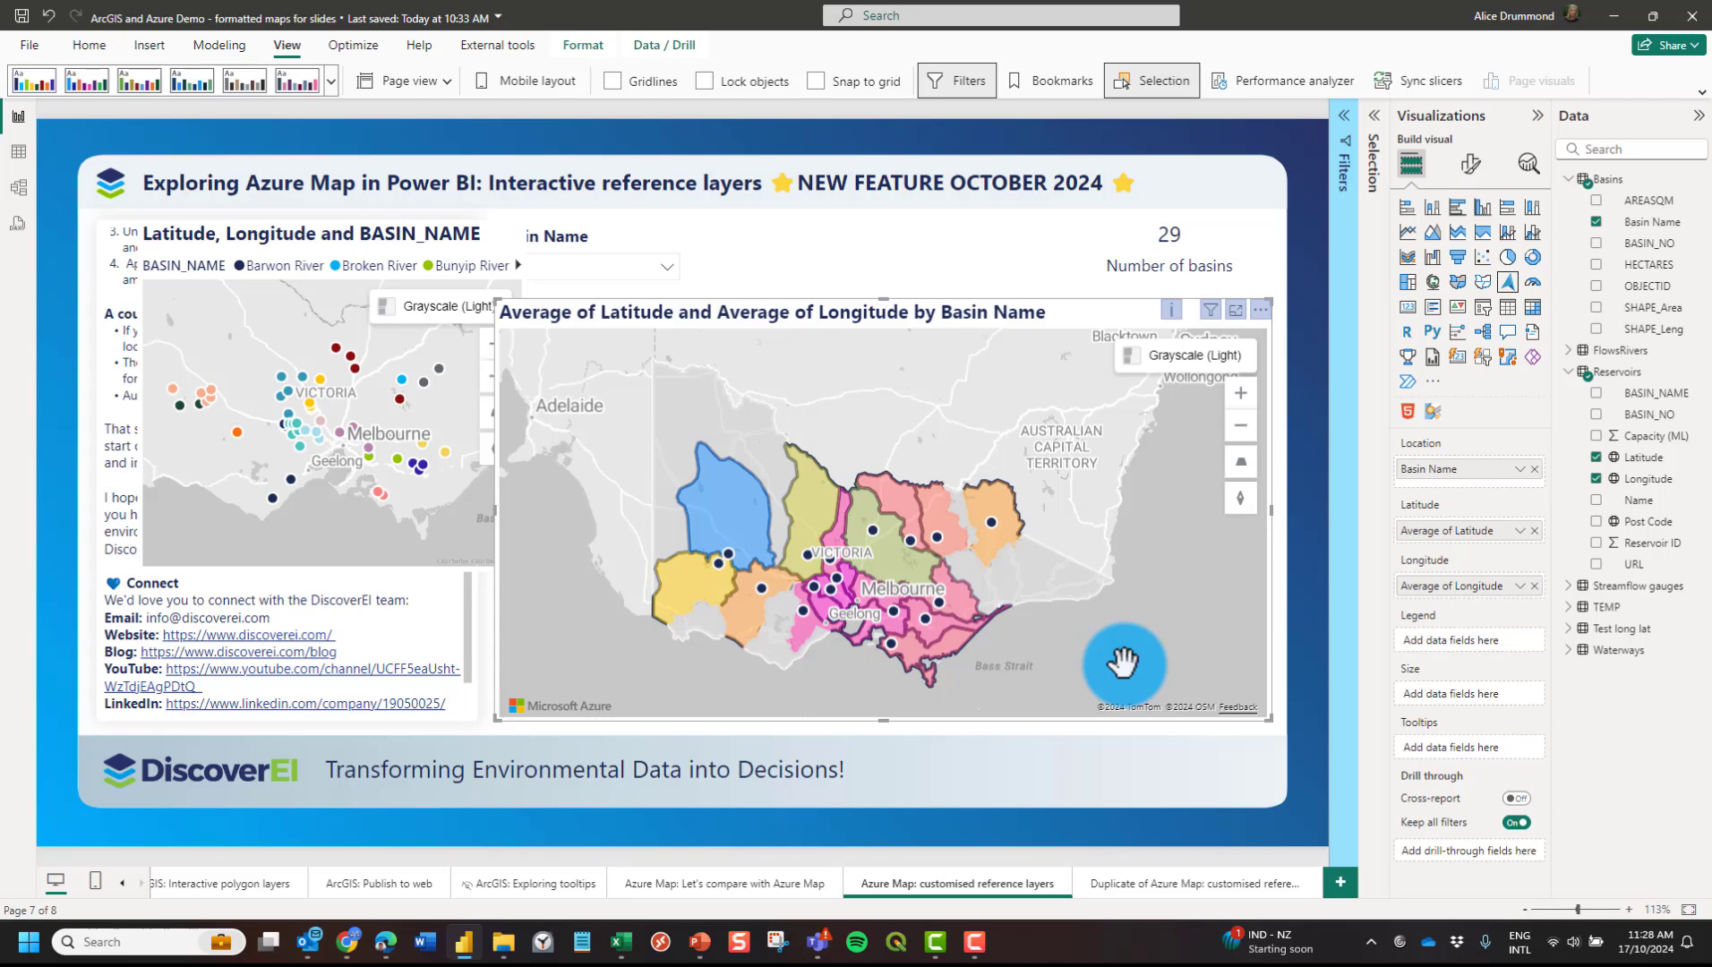
{"action": "left_click", "coordinate": [1533, 530]}
Remove Longitude from the basin map and turn its Bubble layer off.
{"action": "left_click", "coordinate": [1534, 583]}
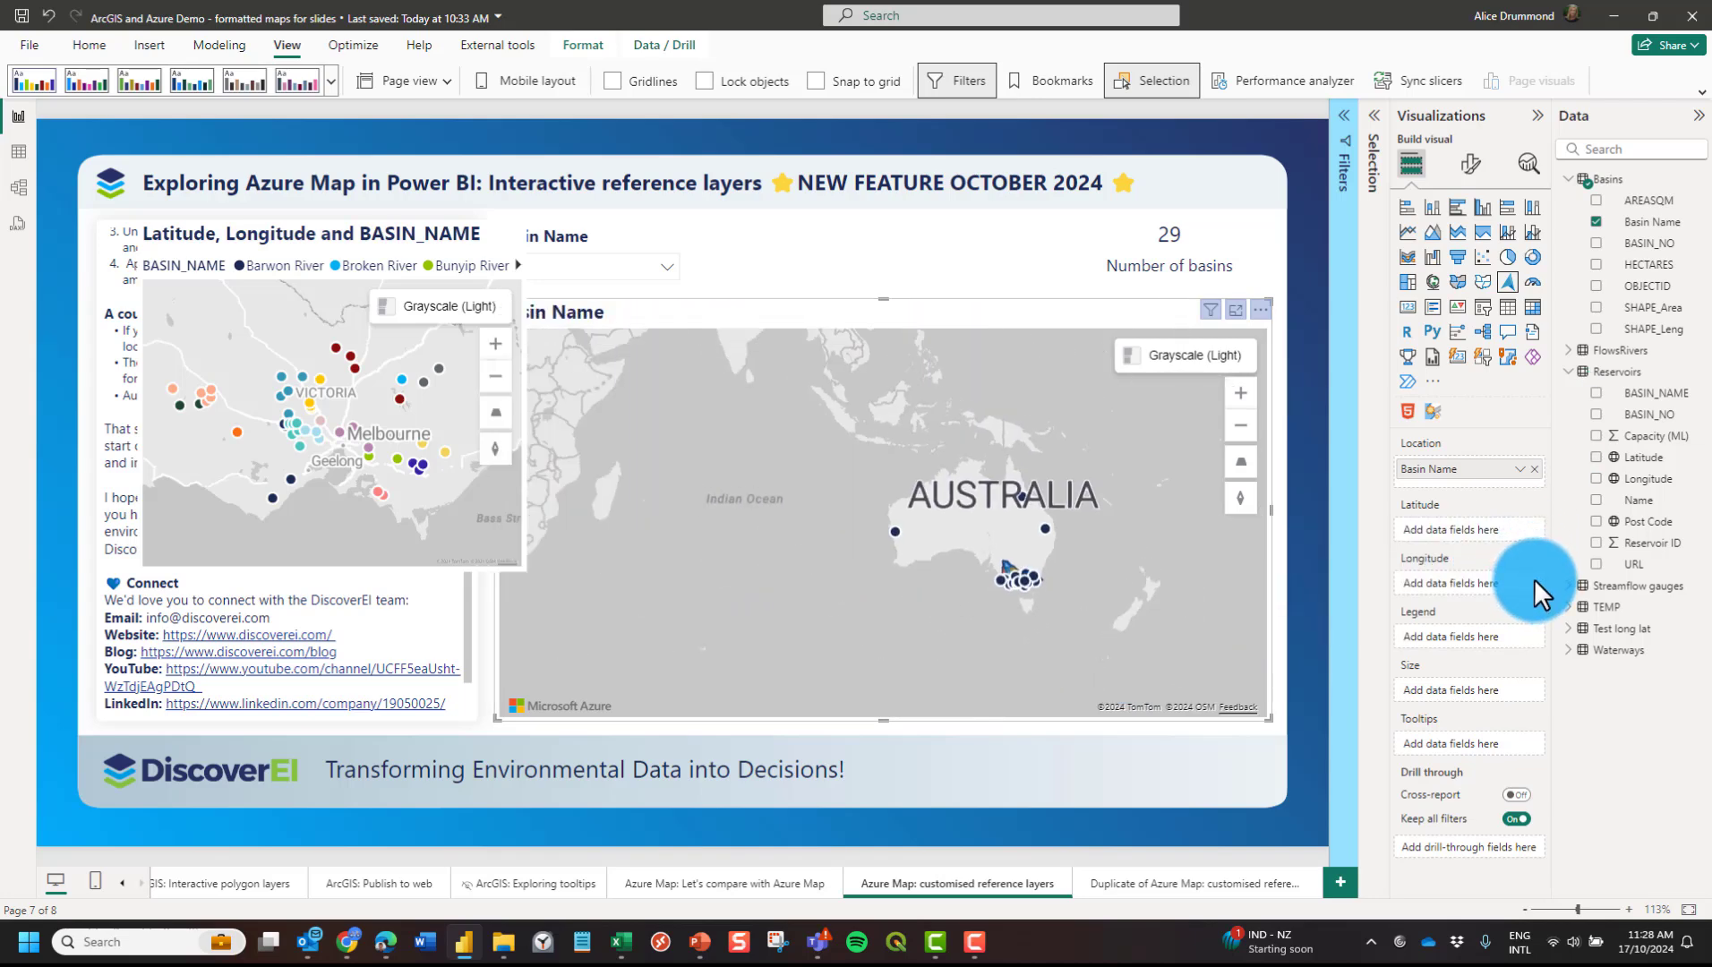
{"action": "left_click", "coordinate": [1470, 163]}
{"action": "left_click", "coordinate": [1528, 435]}
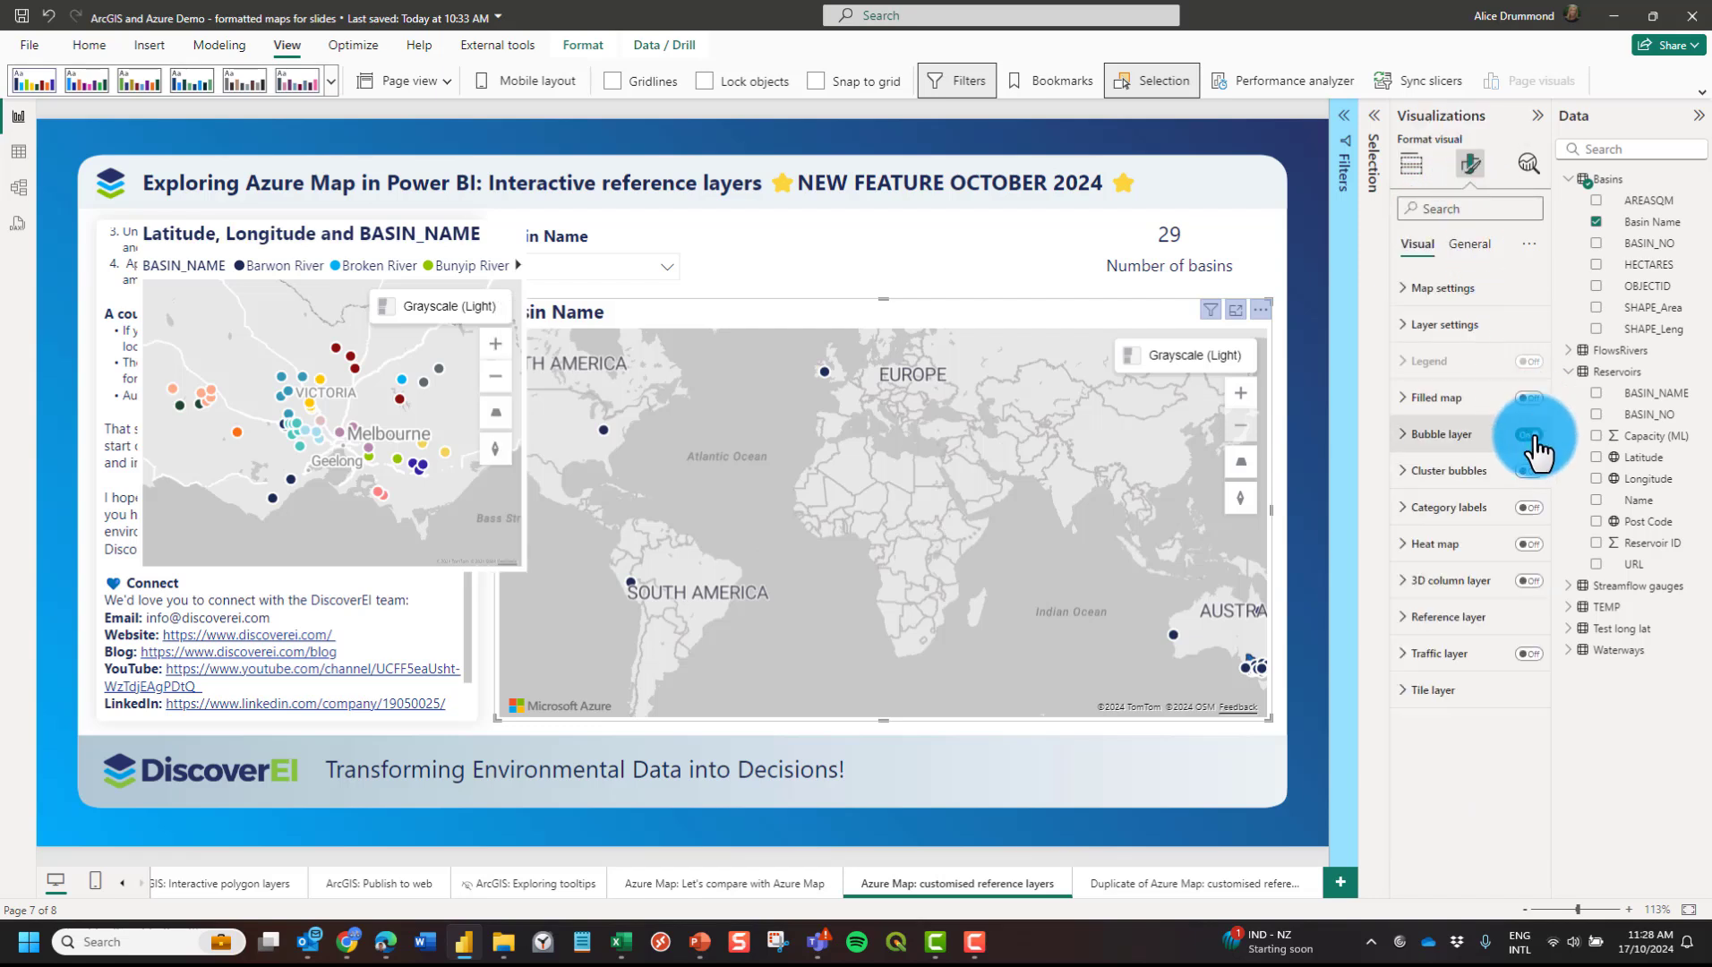
{"action": "left_click", "coordinate": [1167, 673]}
Zoom and pan the map onto Victoria's basins and clear the overlapping points map away.
{"action": "scroll", "coordinate": [1166, 673], "scroll_direction": "up", "scroll_amount": 5}
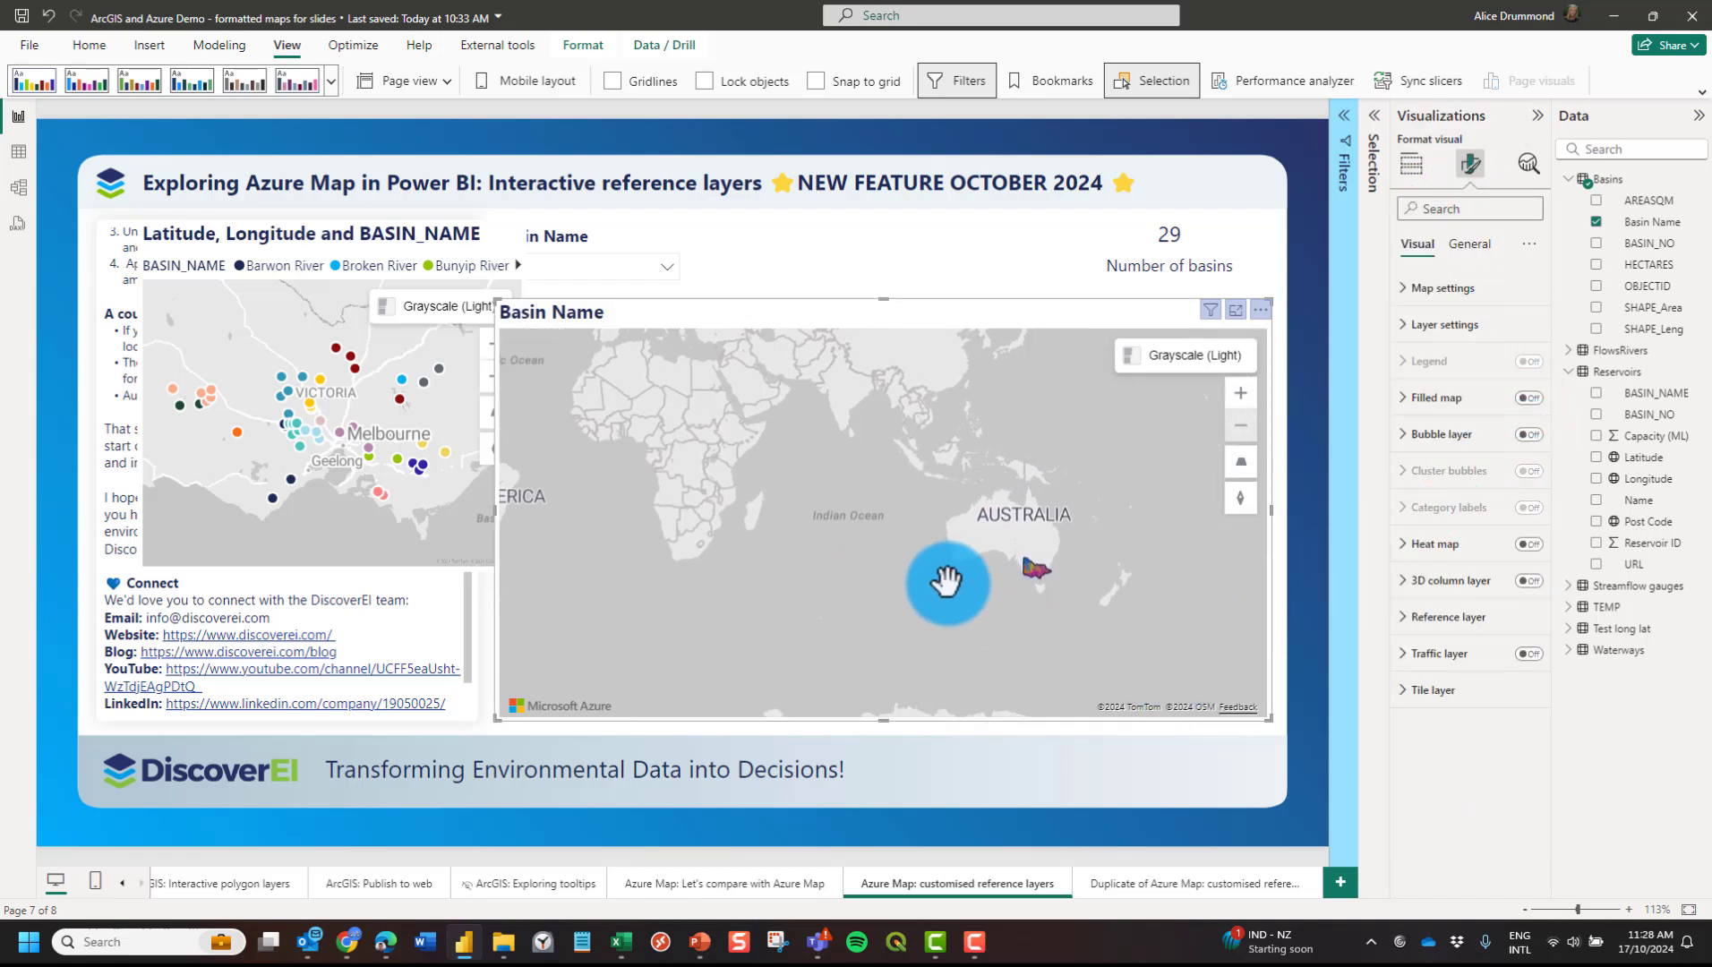
{"action": "scroll", "coordinate": [1107, 586], "scroll_direction": "up", "scroll_amount": 3}
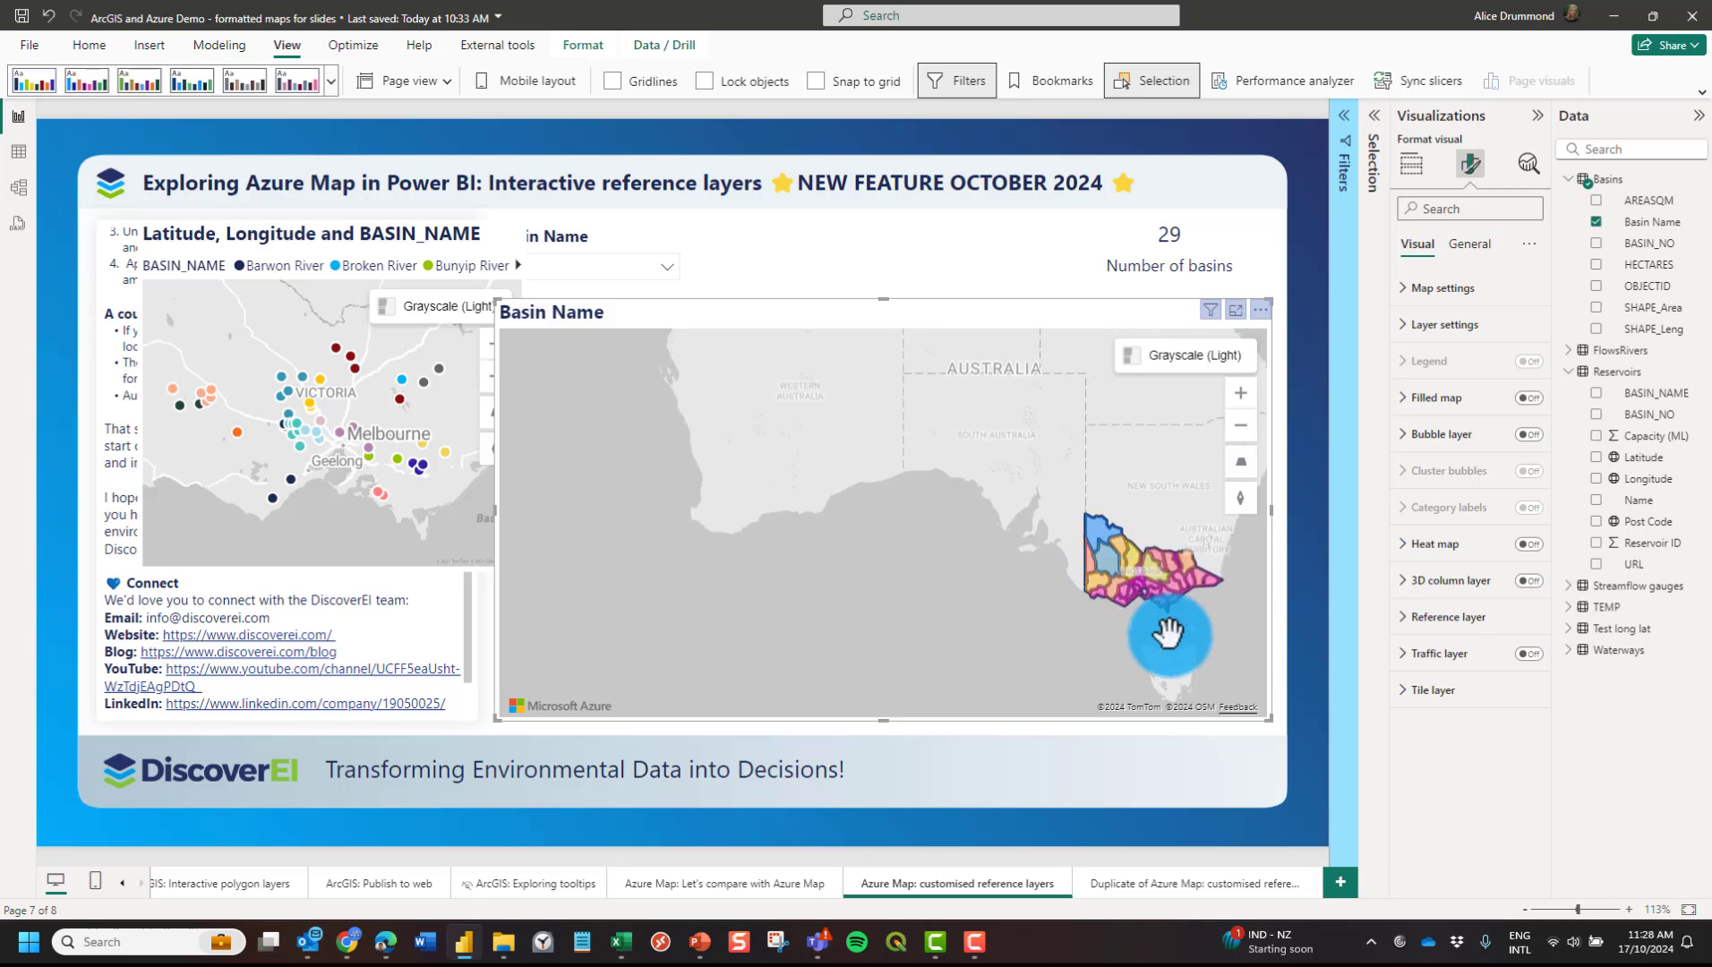
{"action": "left_click_drag", "start_coordinate": [1043, 374], "coordinate": [1028, 448]}
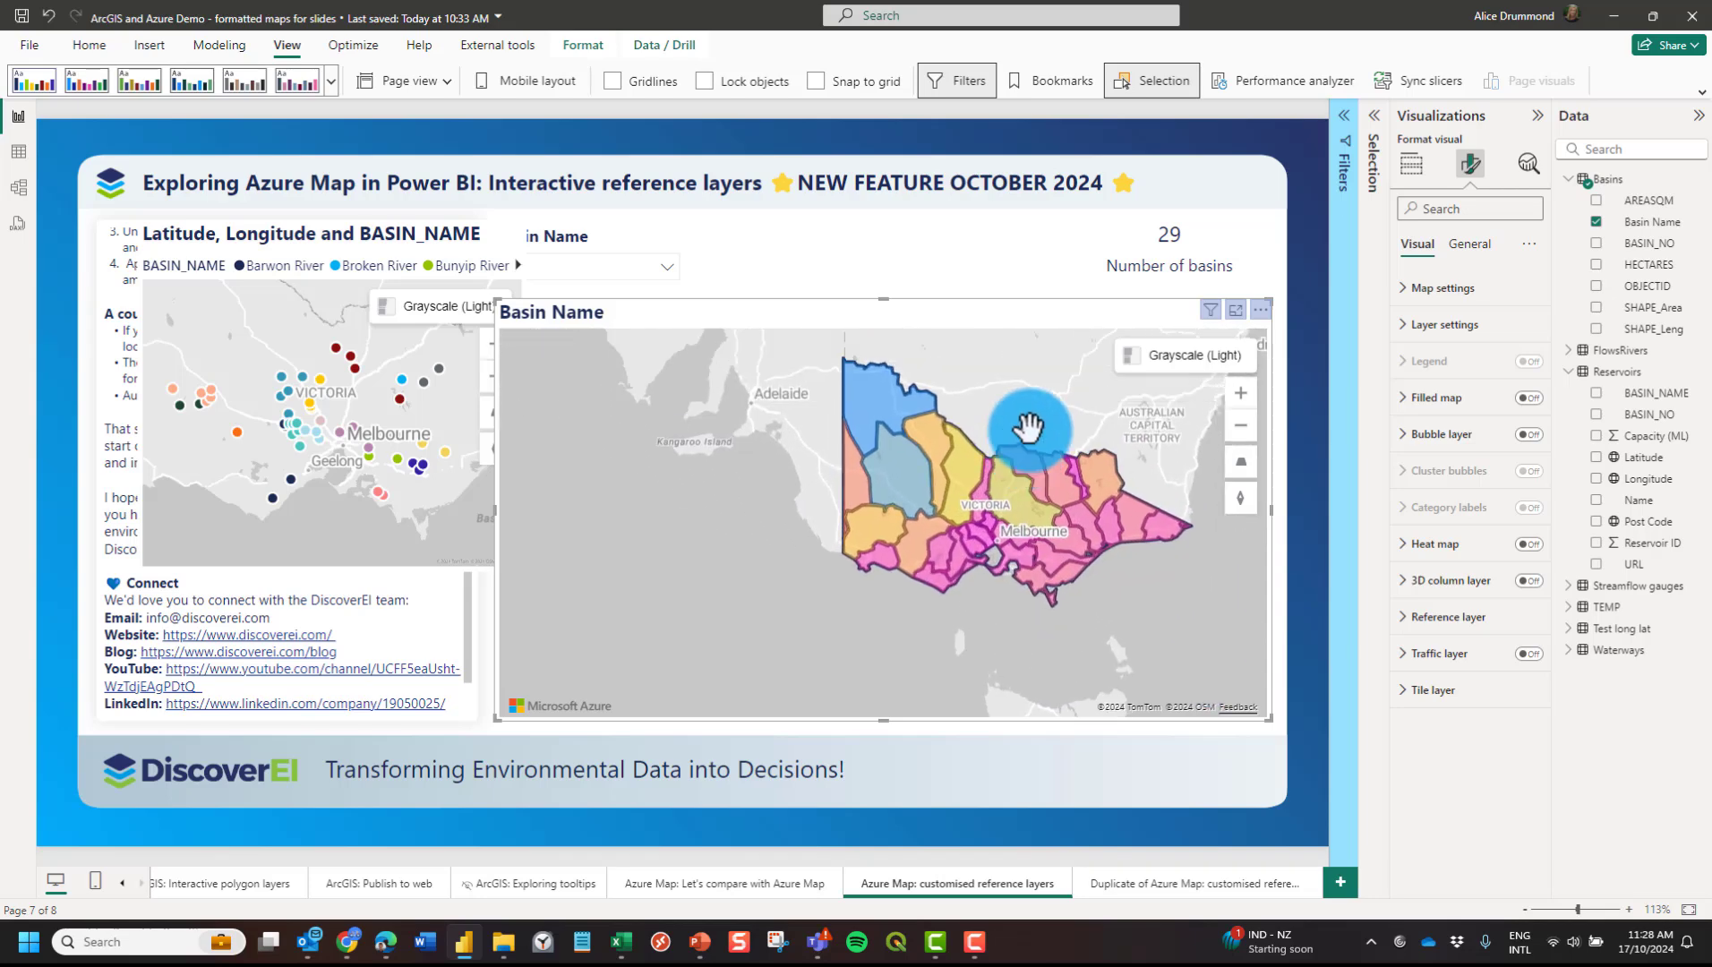
{"action": "left_click", "coordinate": [297, 228]}
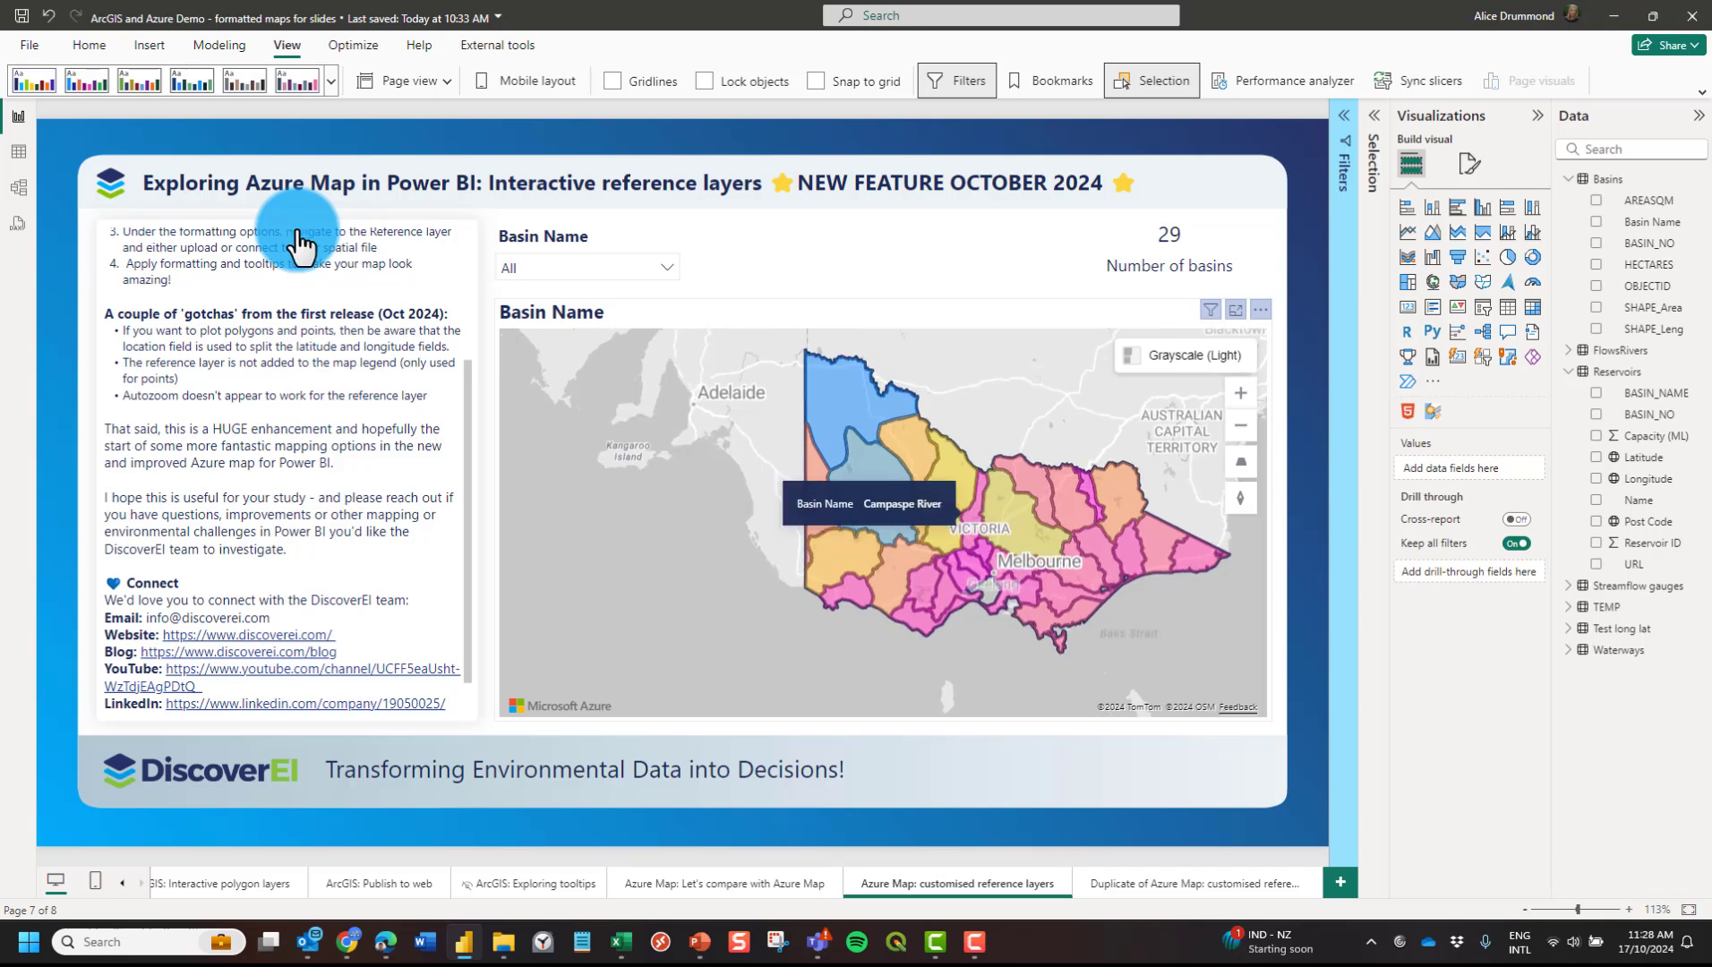
Filter the Basin Name slicer to Avoca River and Barwon River, then reset it to all basins.
{"action": "left_click", "coordinate": [958, 316]}
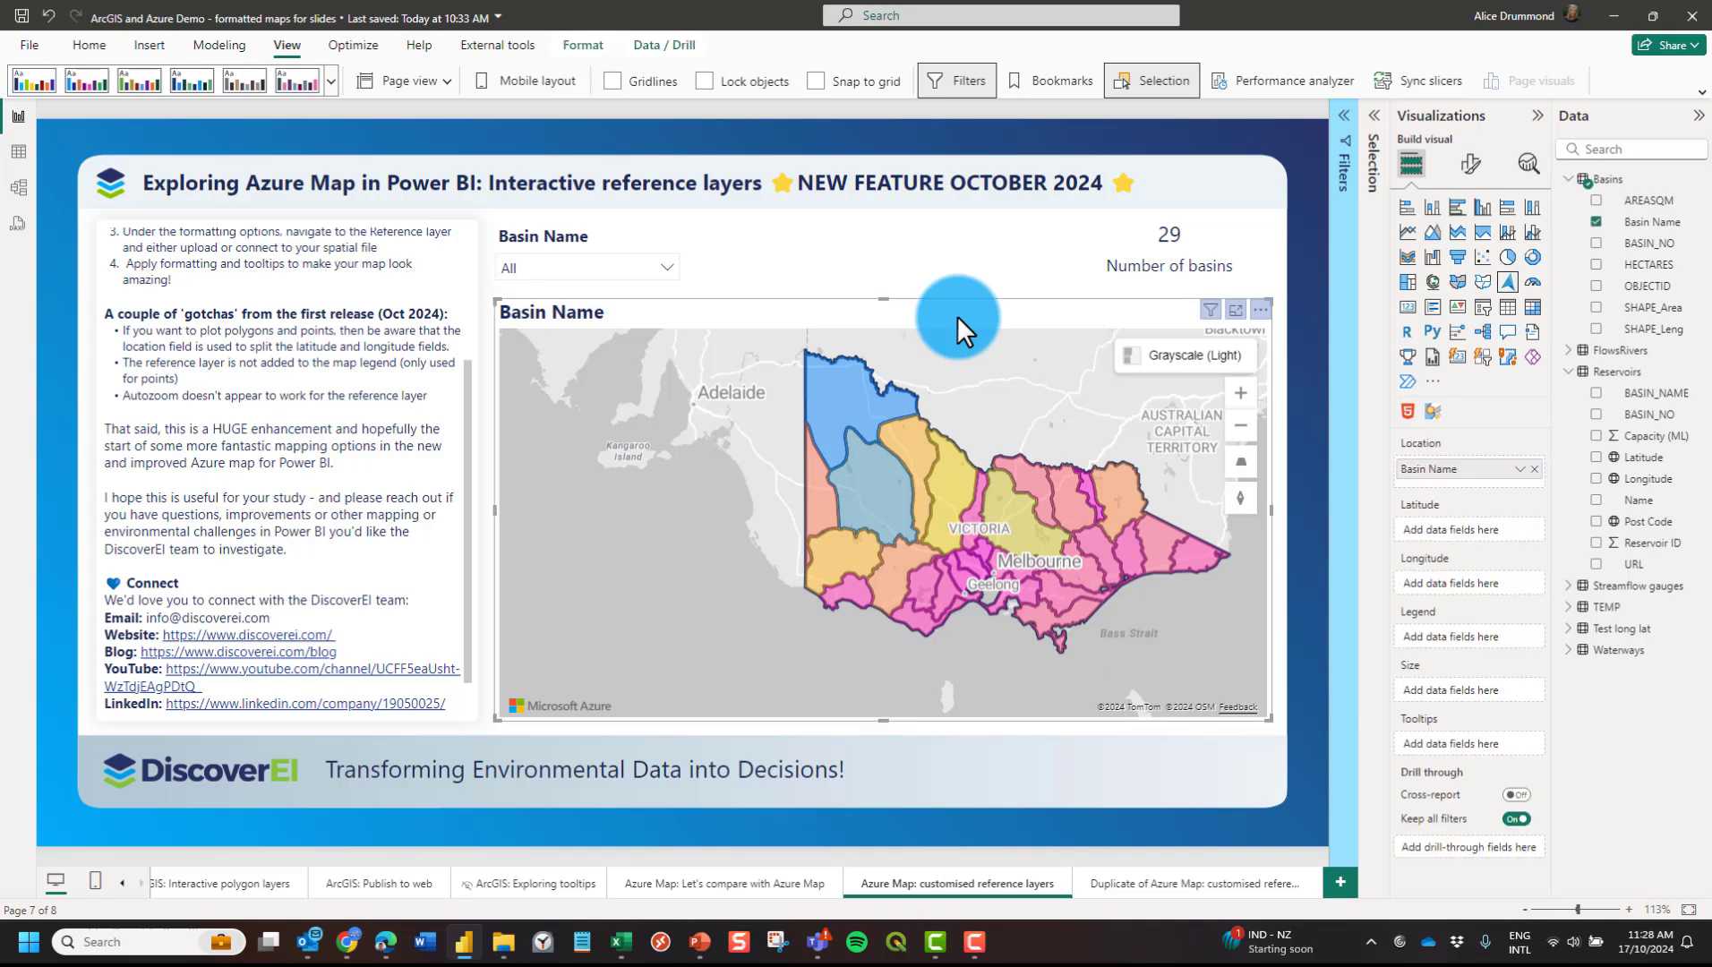
{"action": "left_click", "coordinate": [652, 268]}
{"action": "left_click", "coordinate": [569, 326]}
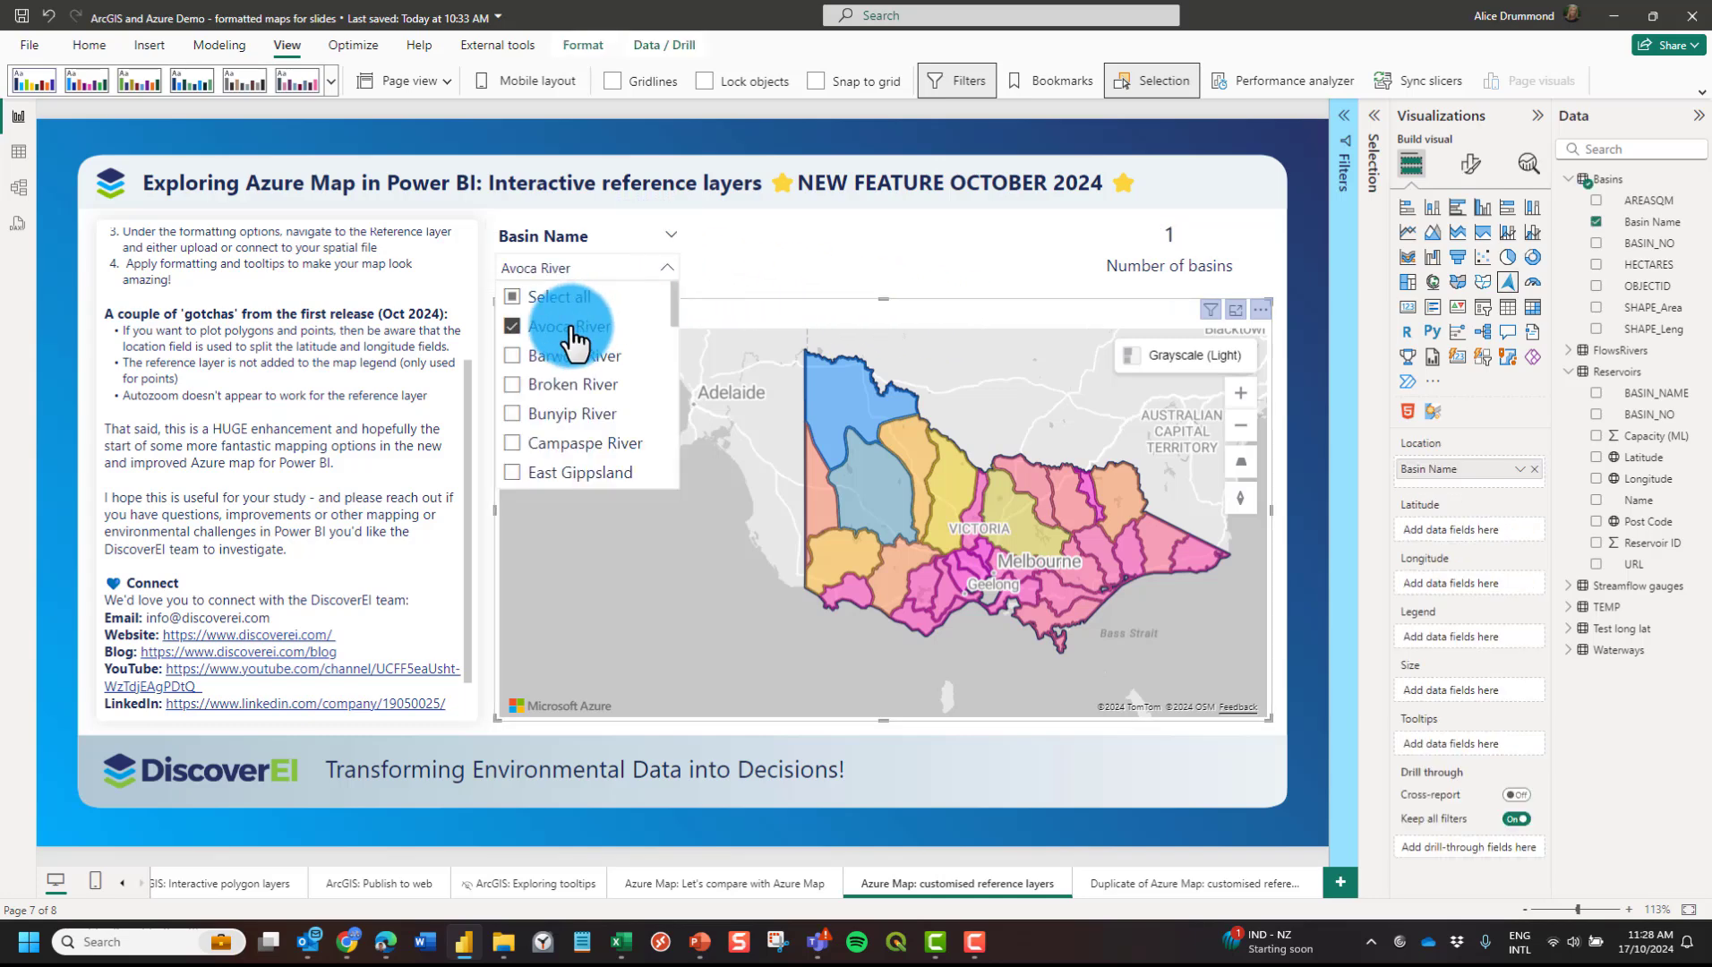
{"action": "left_click", "coordinate": [570, 356]}
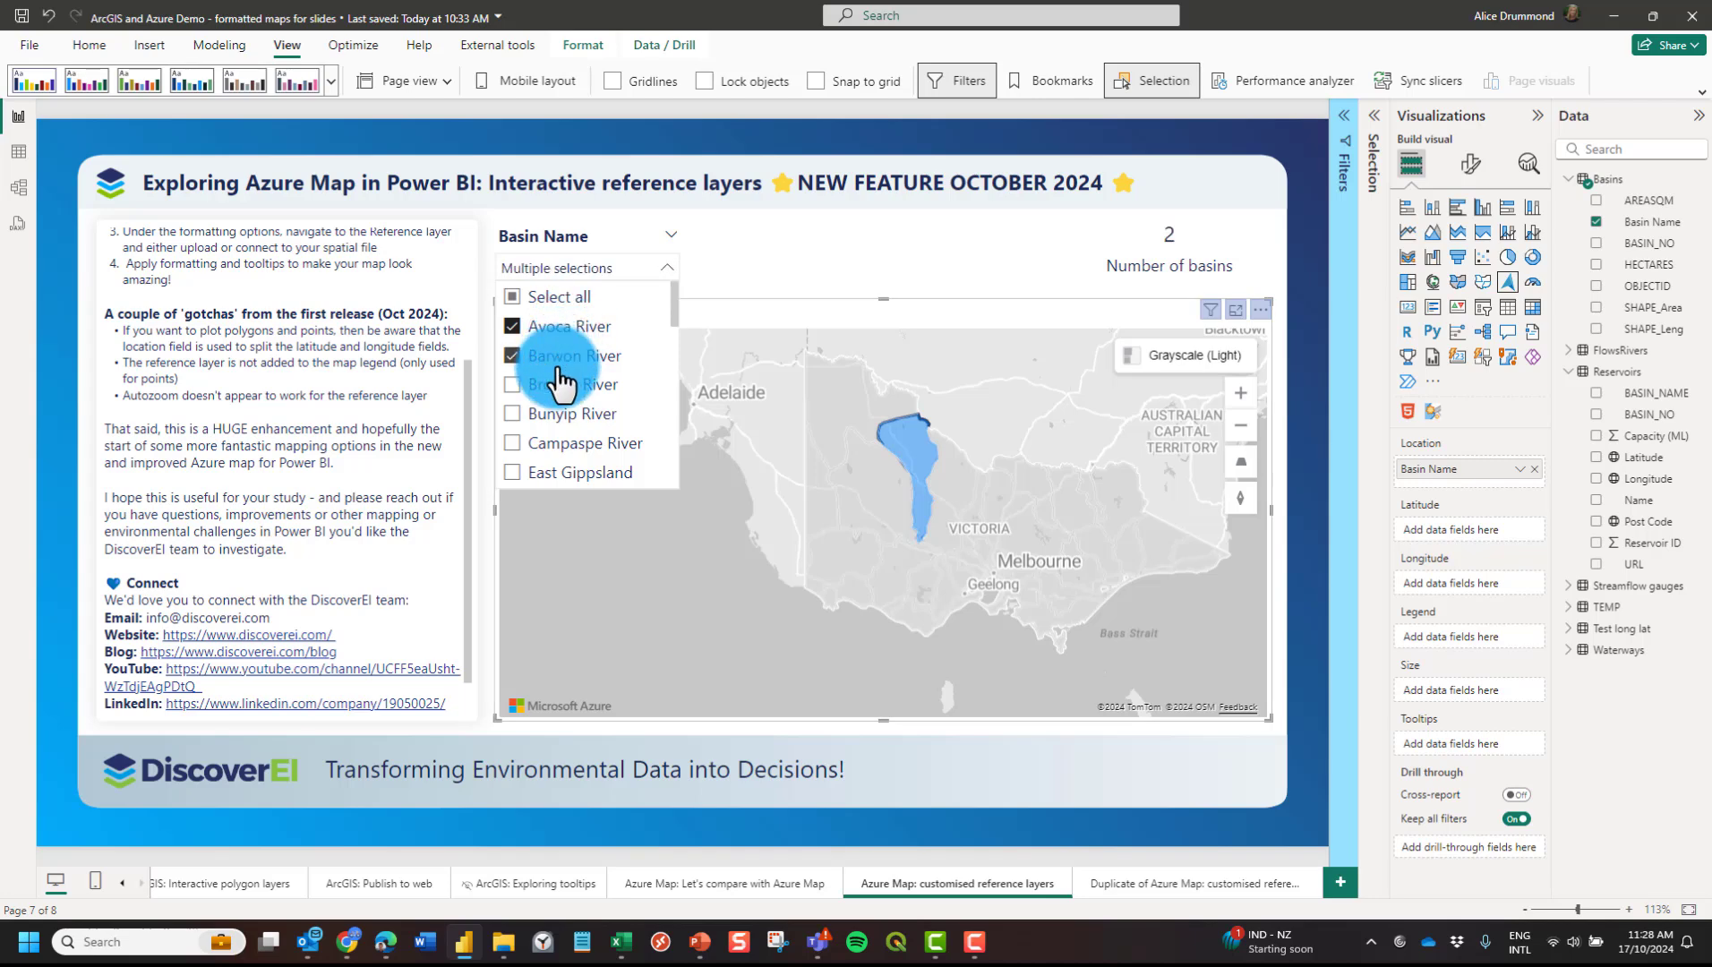
{"action": "left_click", "coordinate": [567, 356]}
{"action": "left_click", "coordinate": [573, 328]}
{"action": "left_click", "coordinate": [921, 309]}
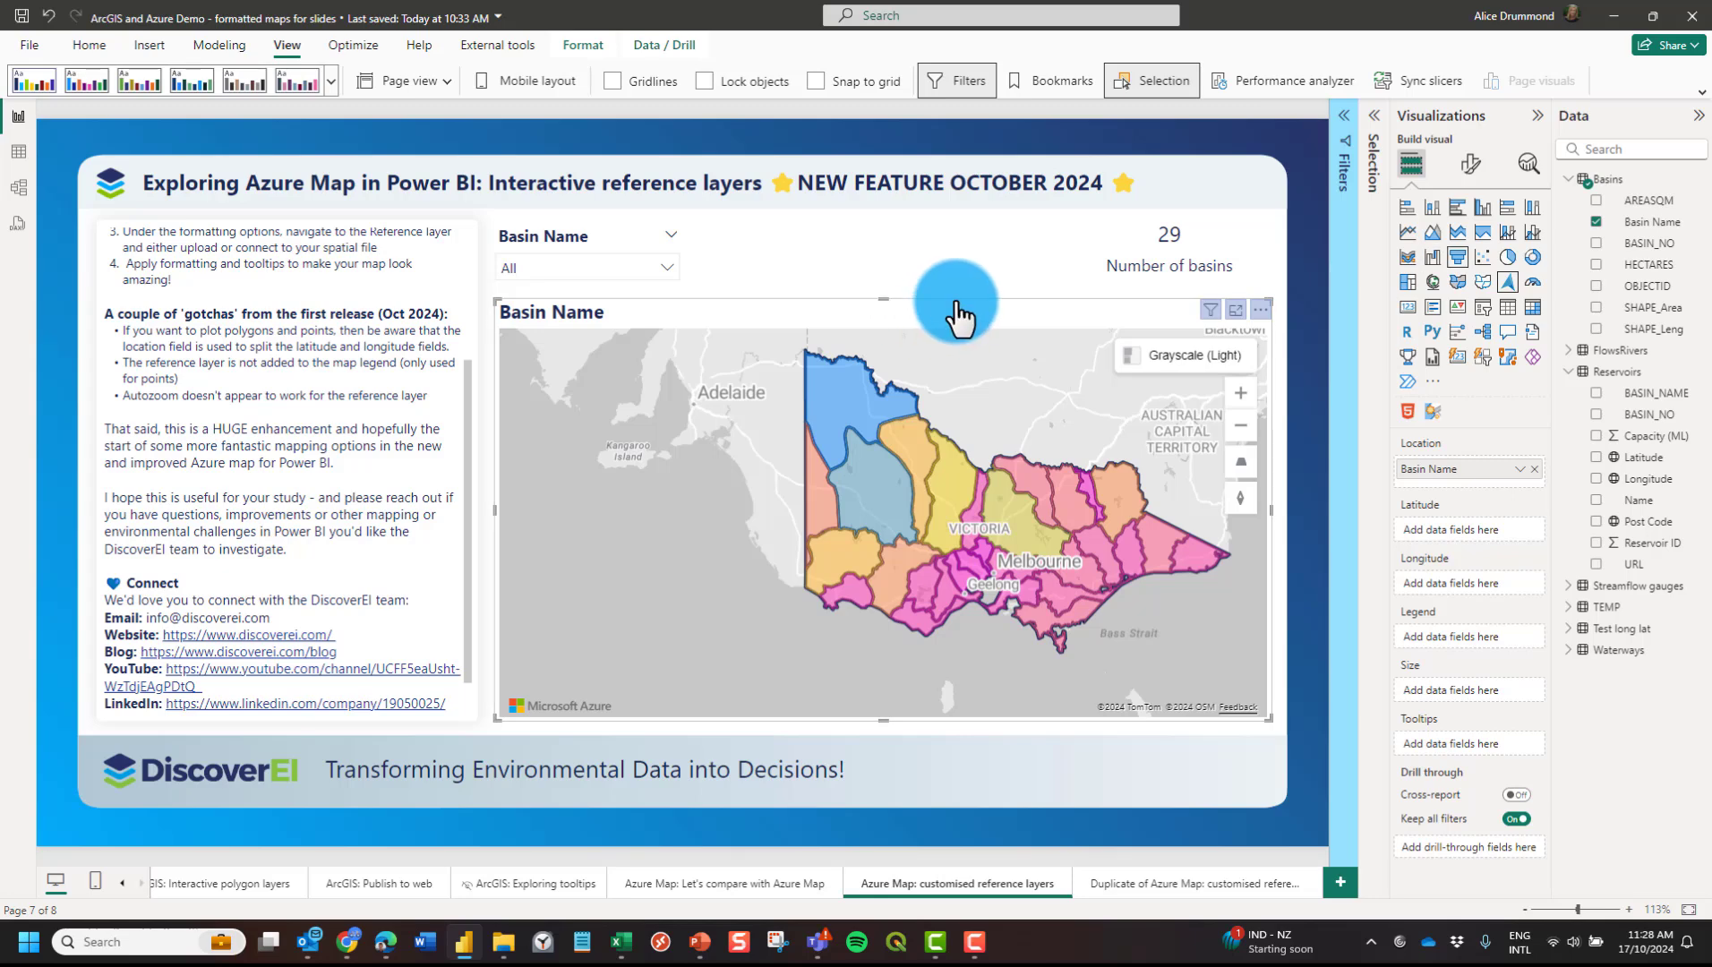
{"action": "left_click", "coordinate": [1474, 168]}
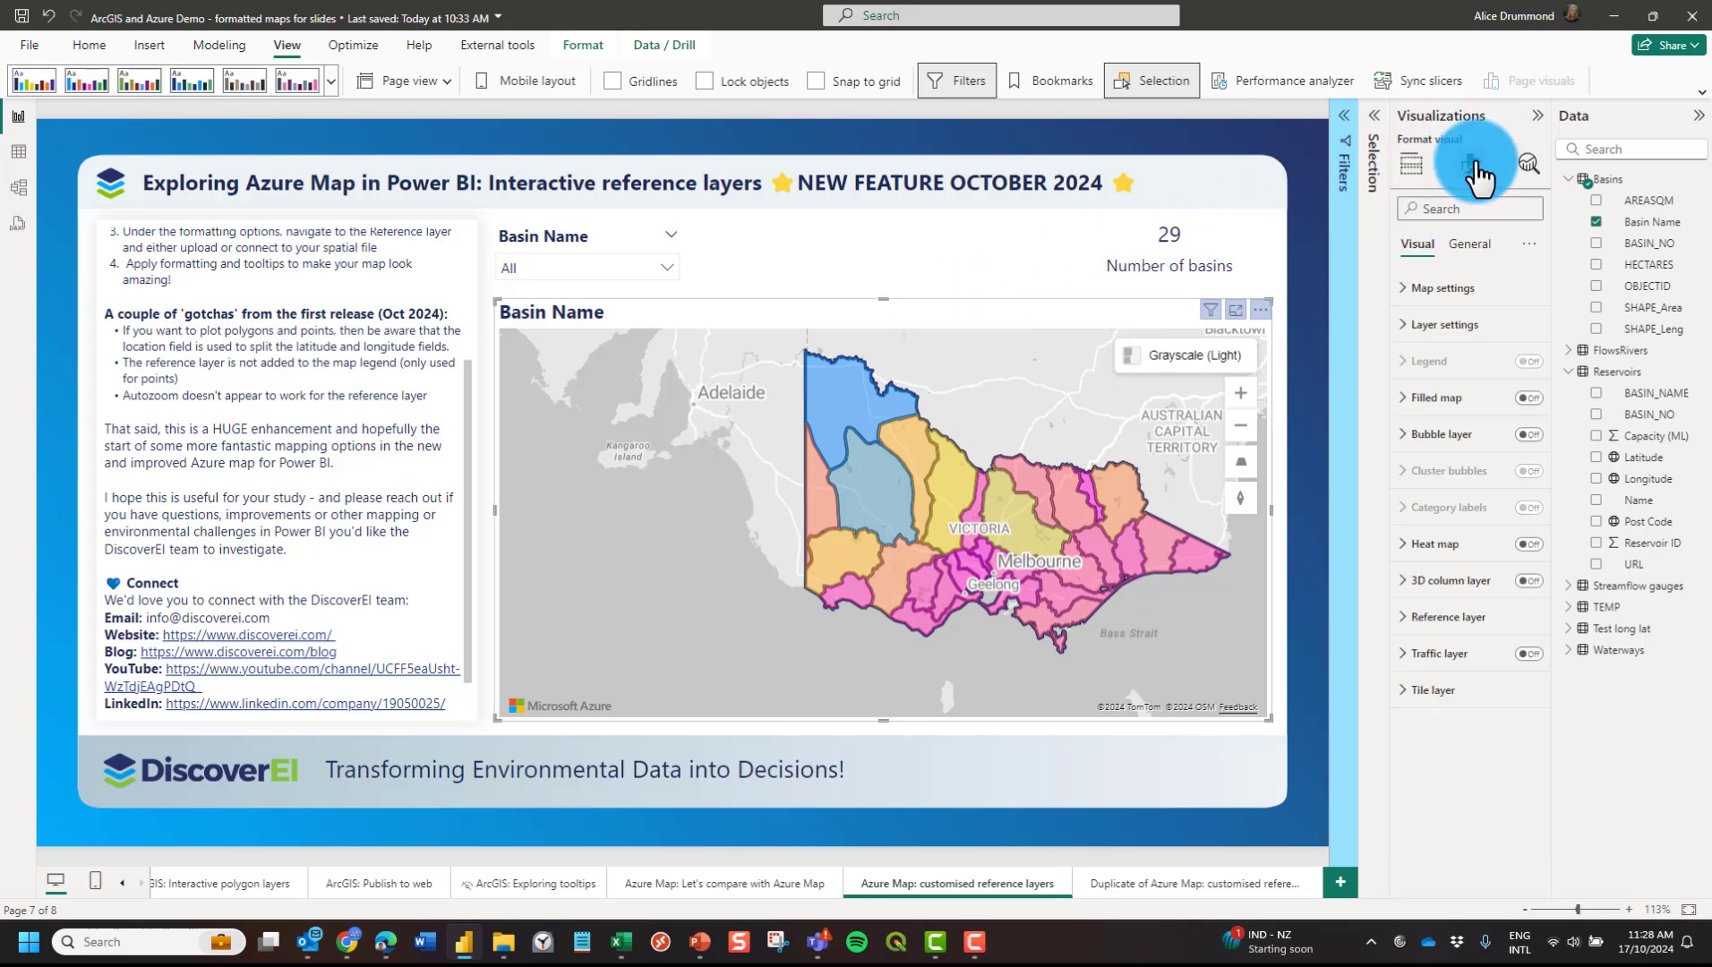
Try the map's Map settings > View Auto zoom on and off, leaving it off.
{"action": "left_click", "coordinate": [1469, 305]}
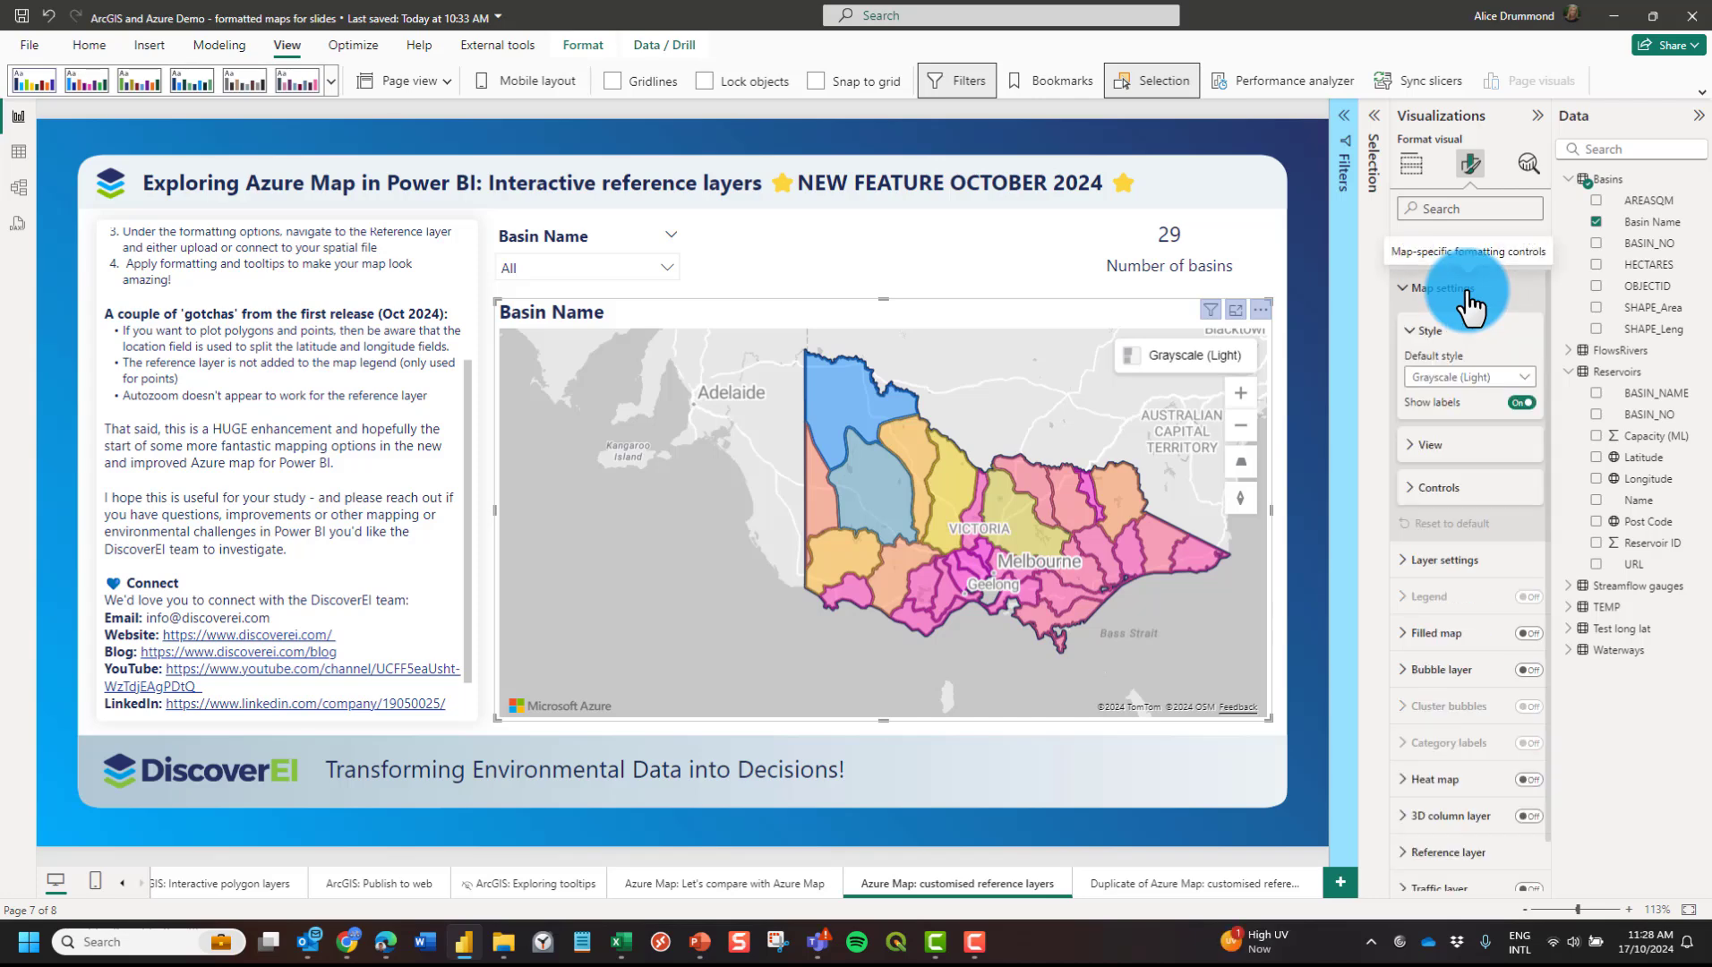
{"action": "left_click", "coordinate": [1446, 448]}
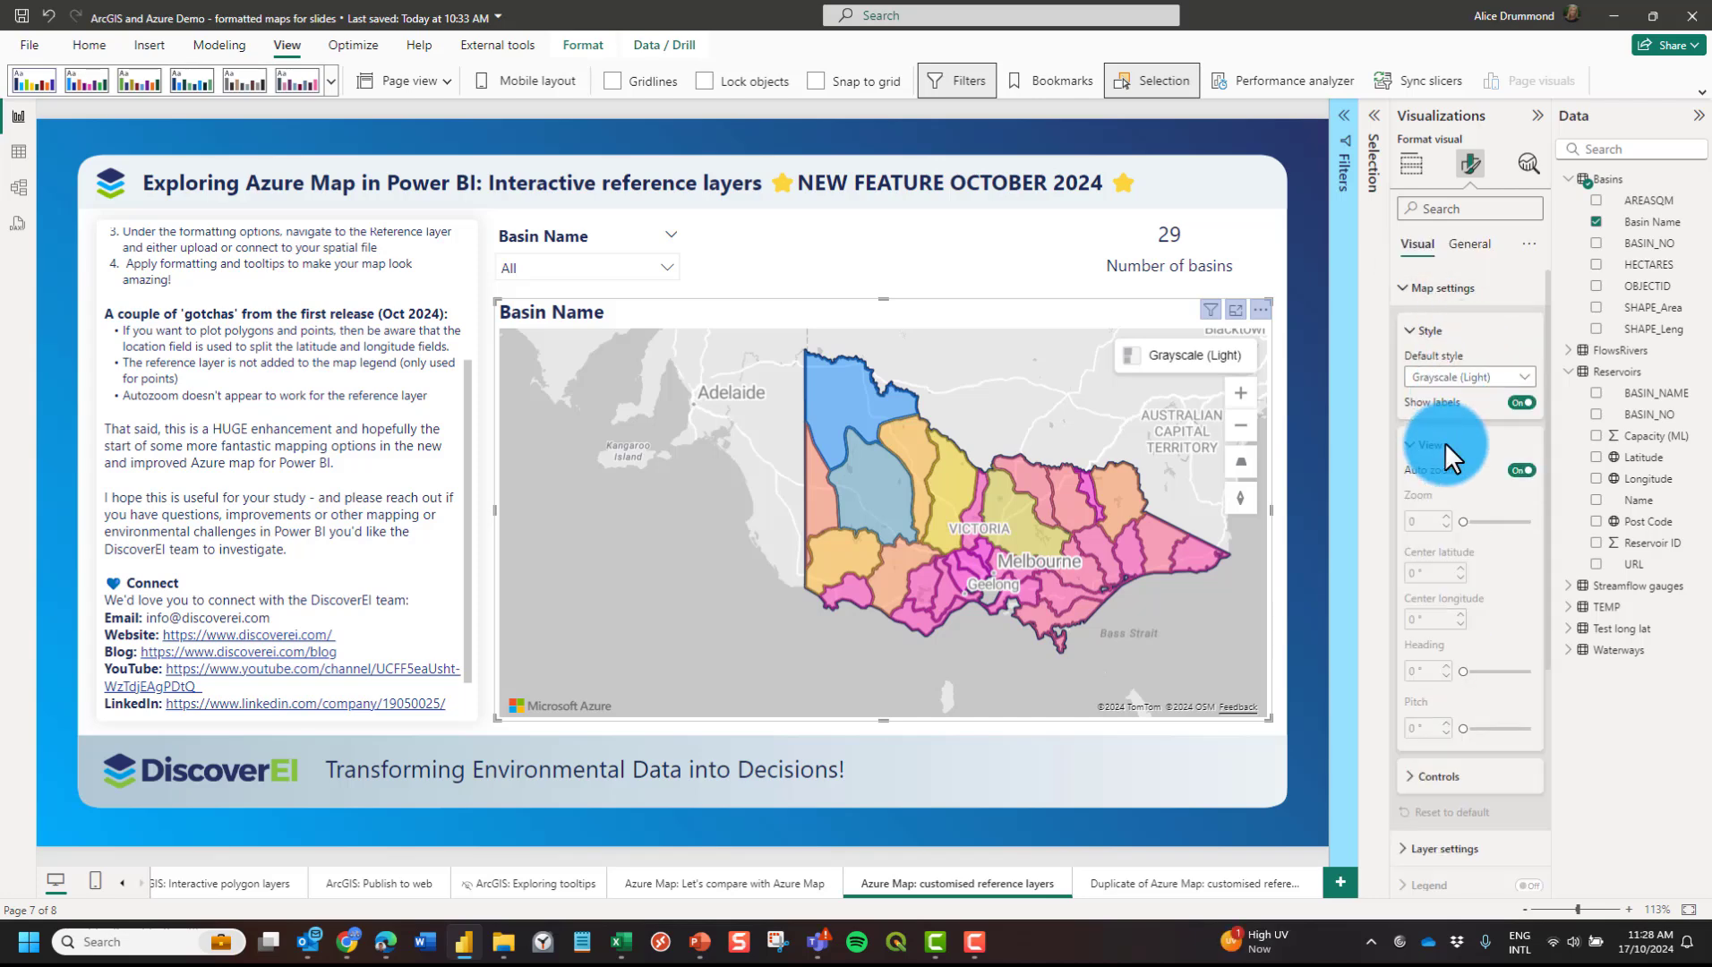
{"action": "left_click", "coordinate": [1522, 471]}
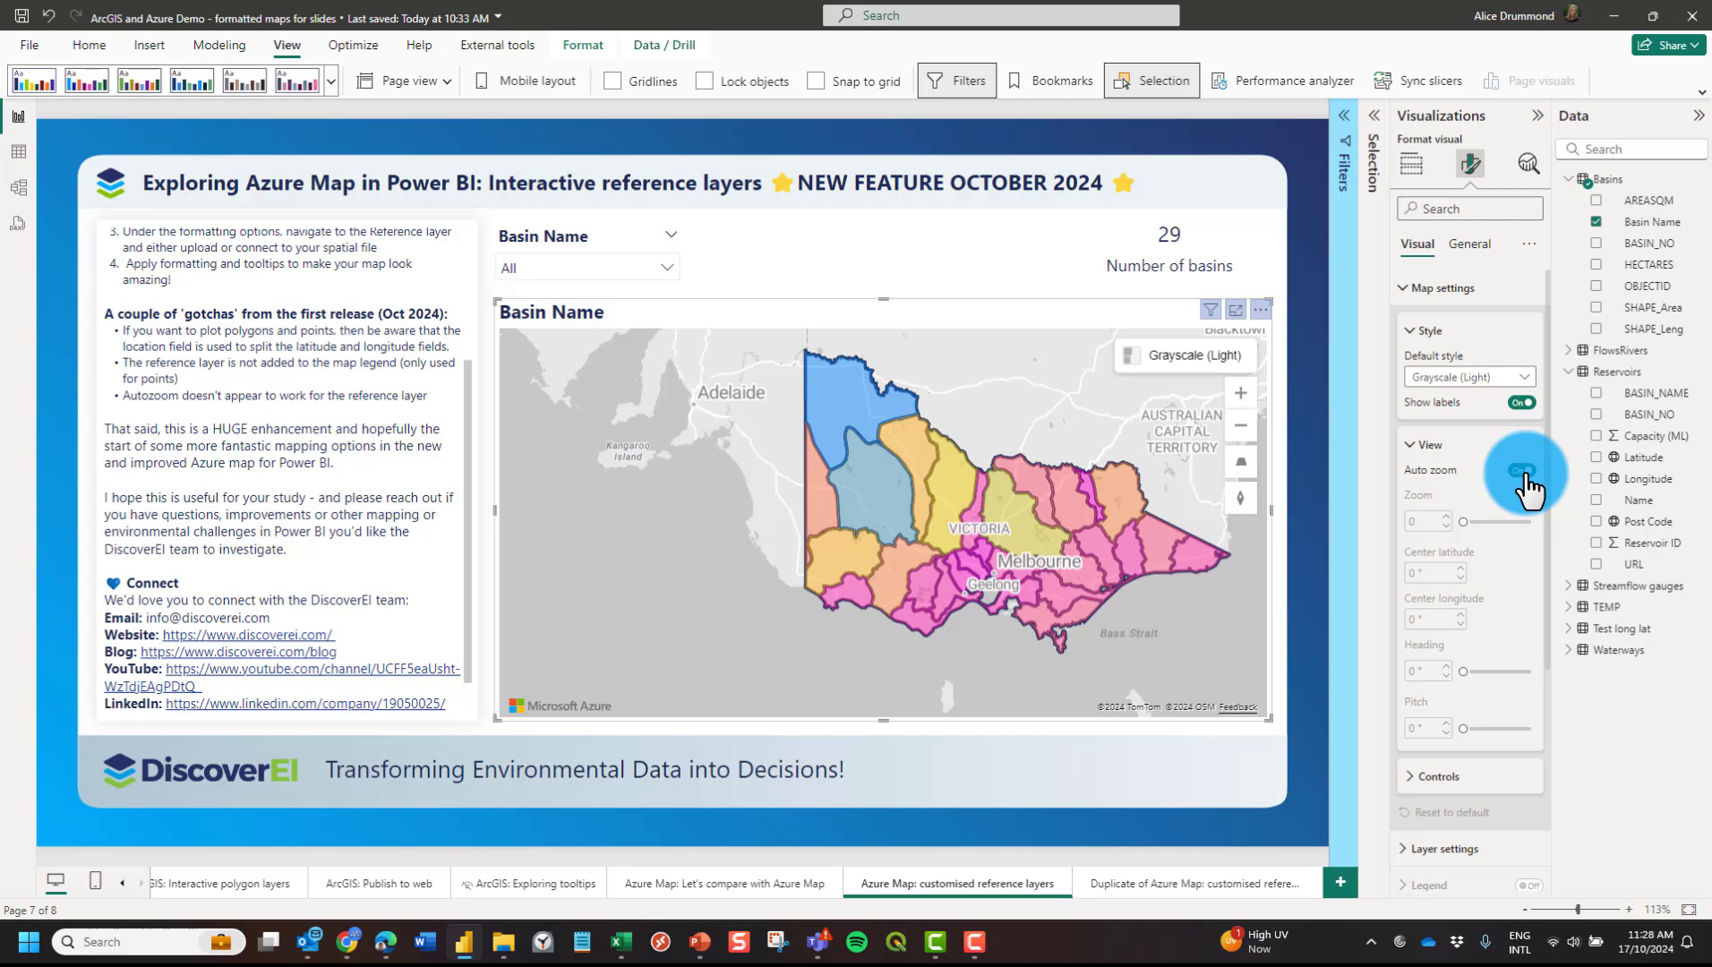
{"action": "left_click", "coordinate": [1522, 471]}
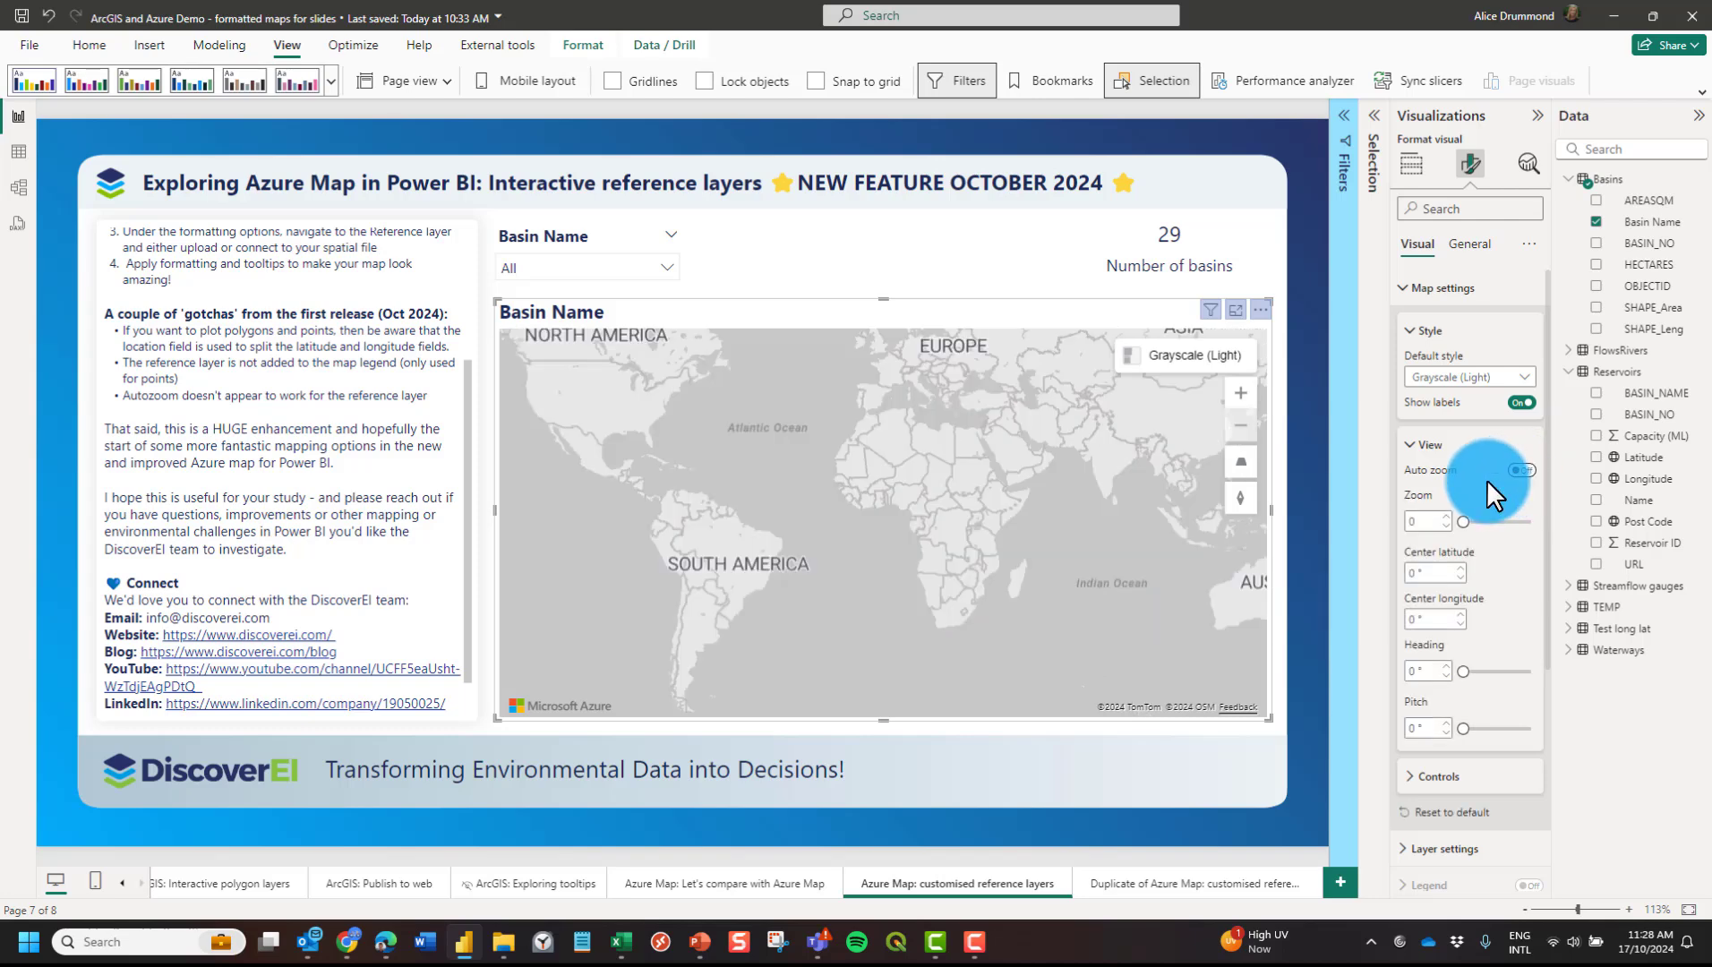
{"action": "left_click", "coordinate": [1520, 472]}
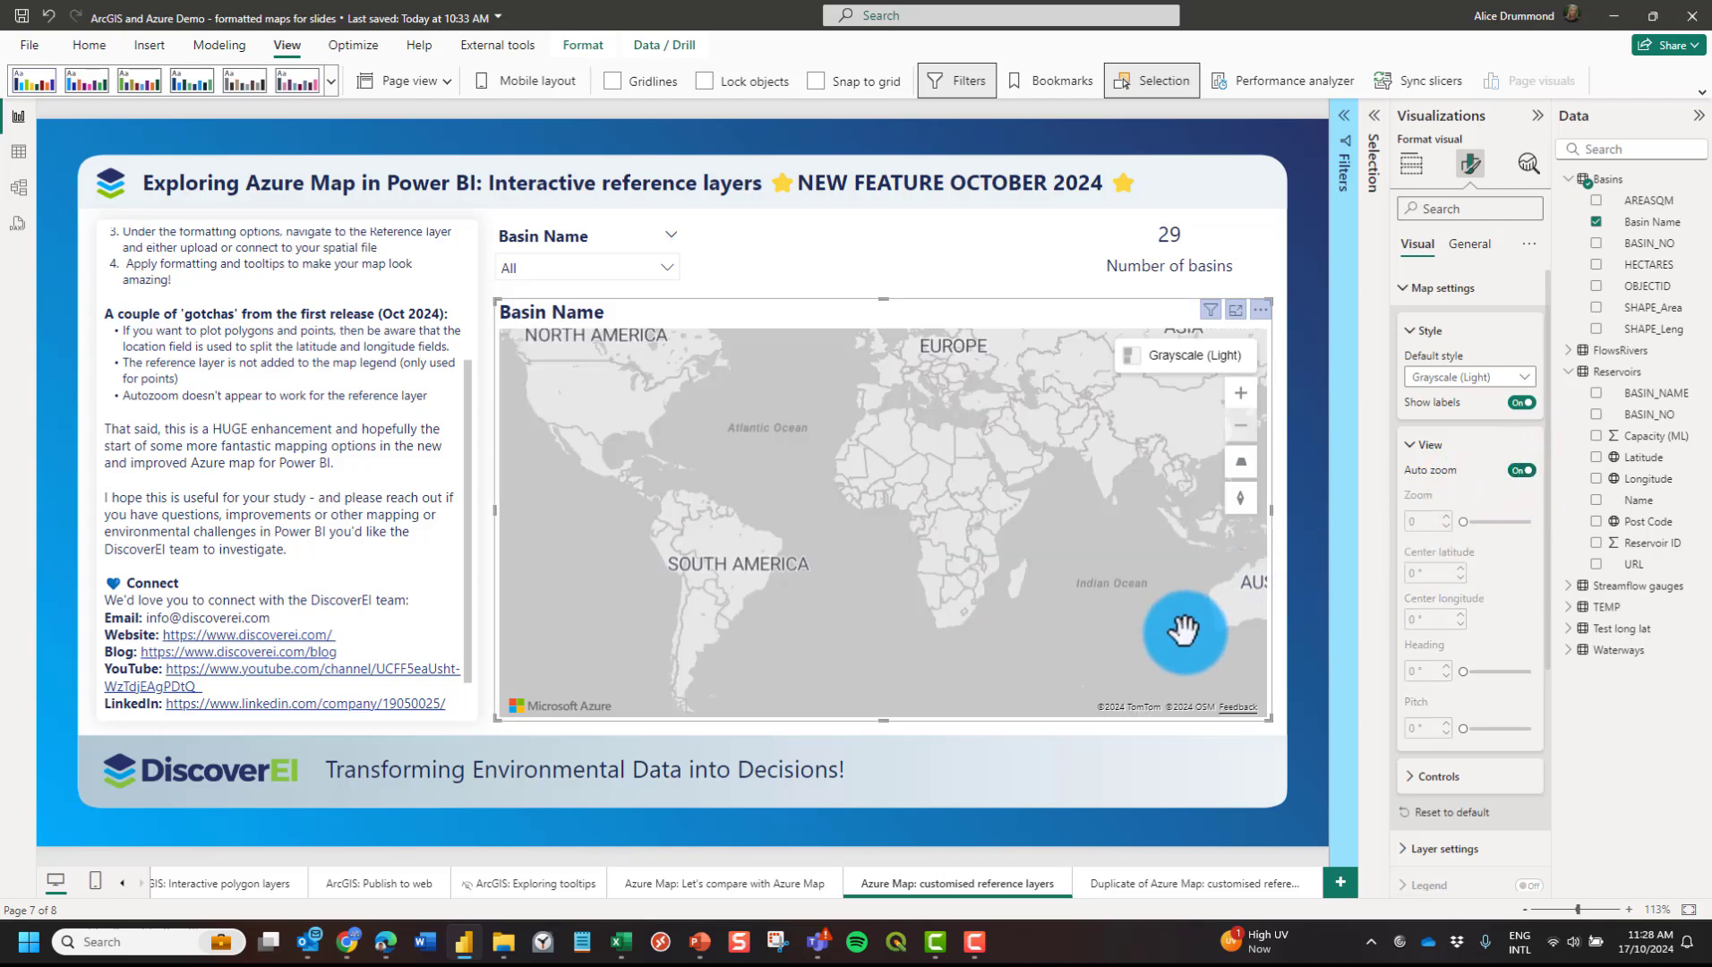
{"action": "left_click_drag", "start_coordinate": [1184, 623], "coordinate": [828, 630]}
{"action": "scroll", "coordinate": [903, 566], "scroll_direction": "up", "scroll_amount": 3}
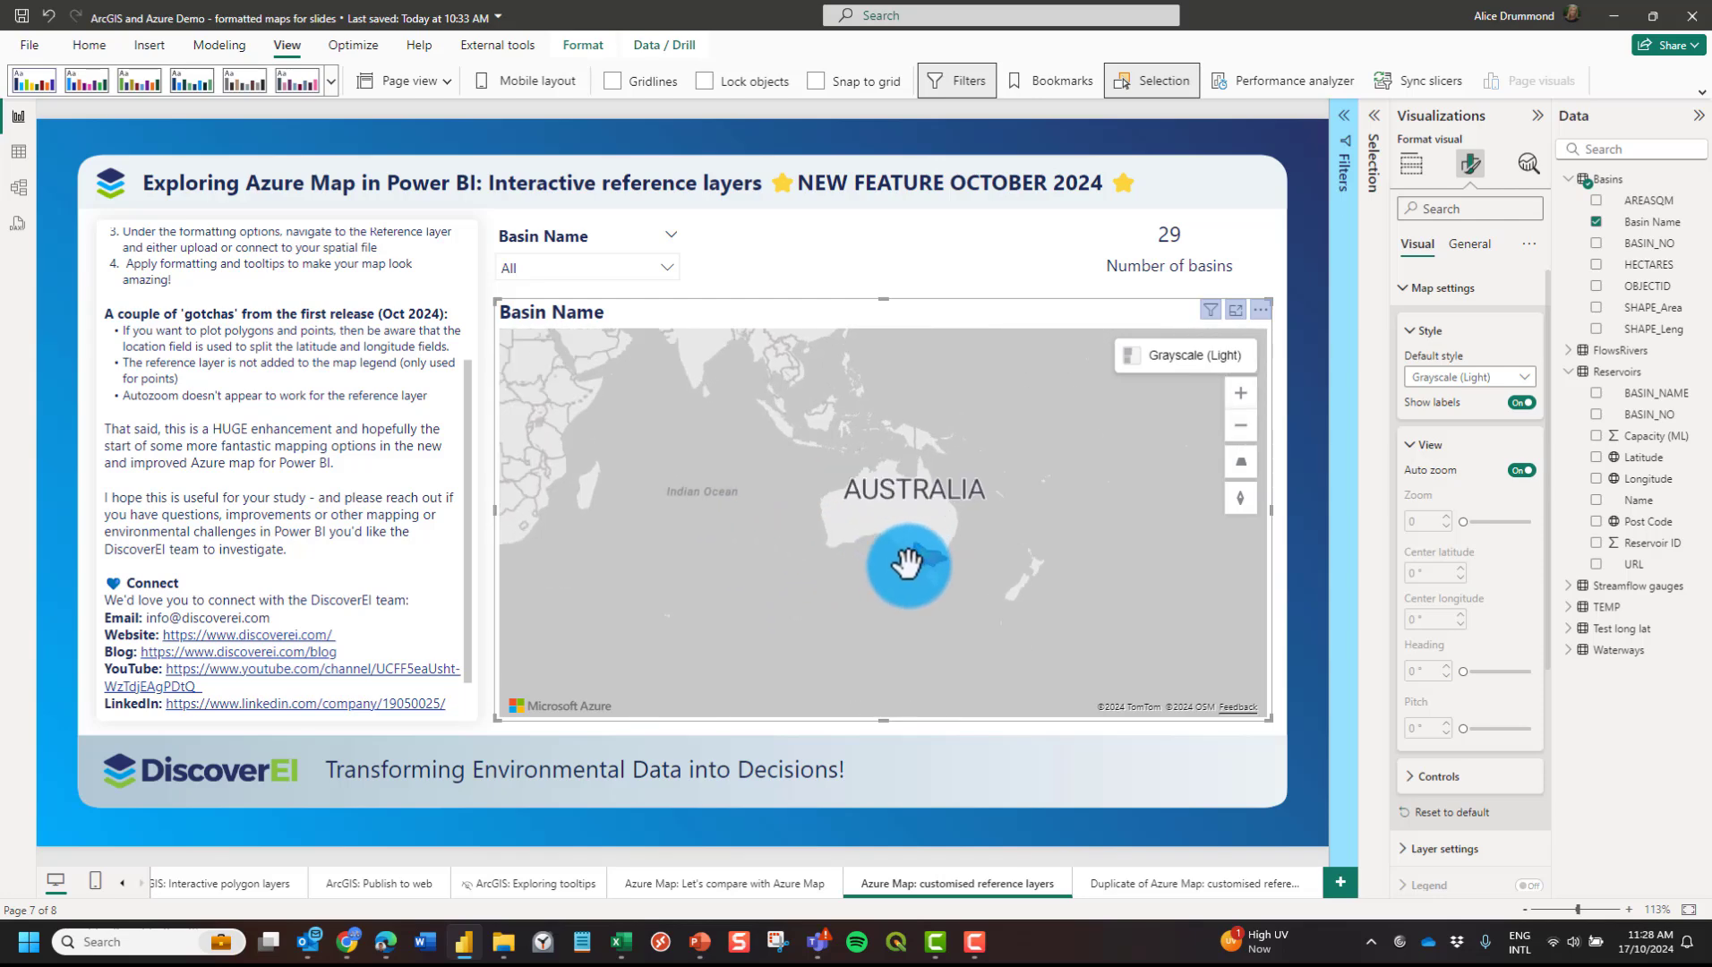
{"action": "scroll", "coordinate": [985, 564], "scroll_direction": "up", "scroll_amount": 5}
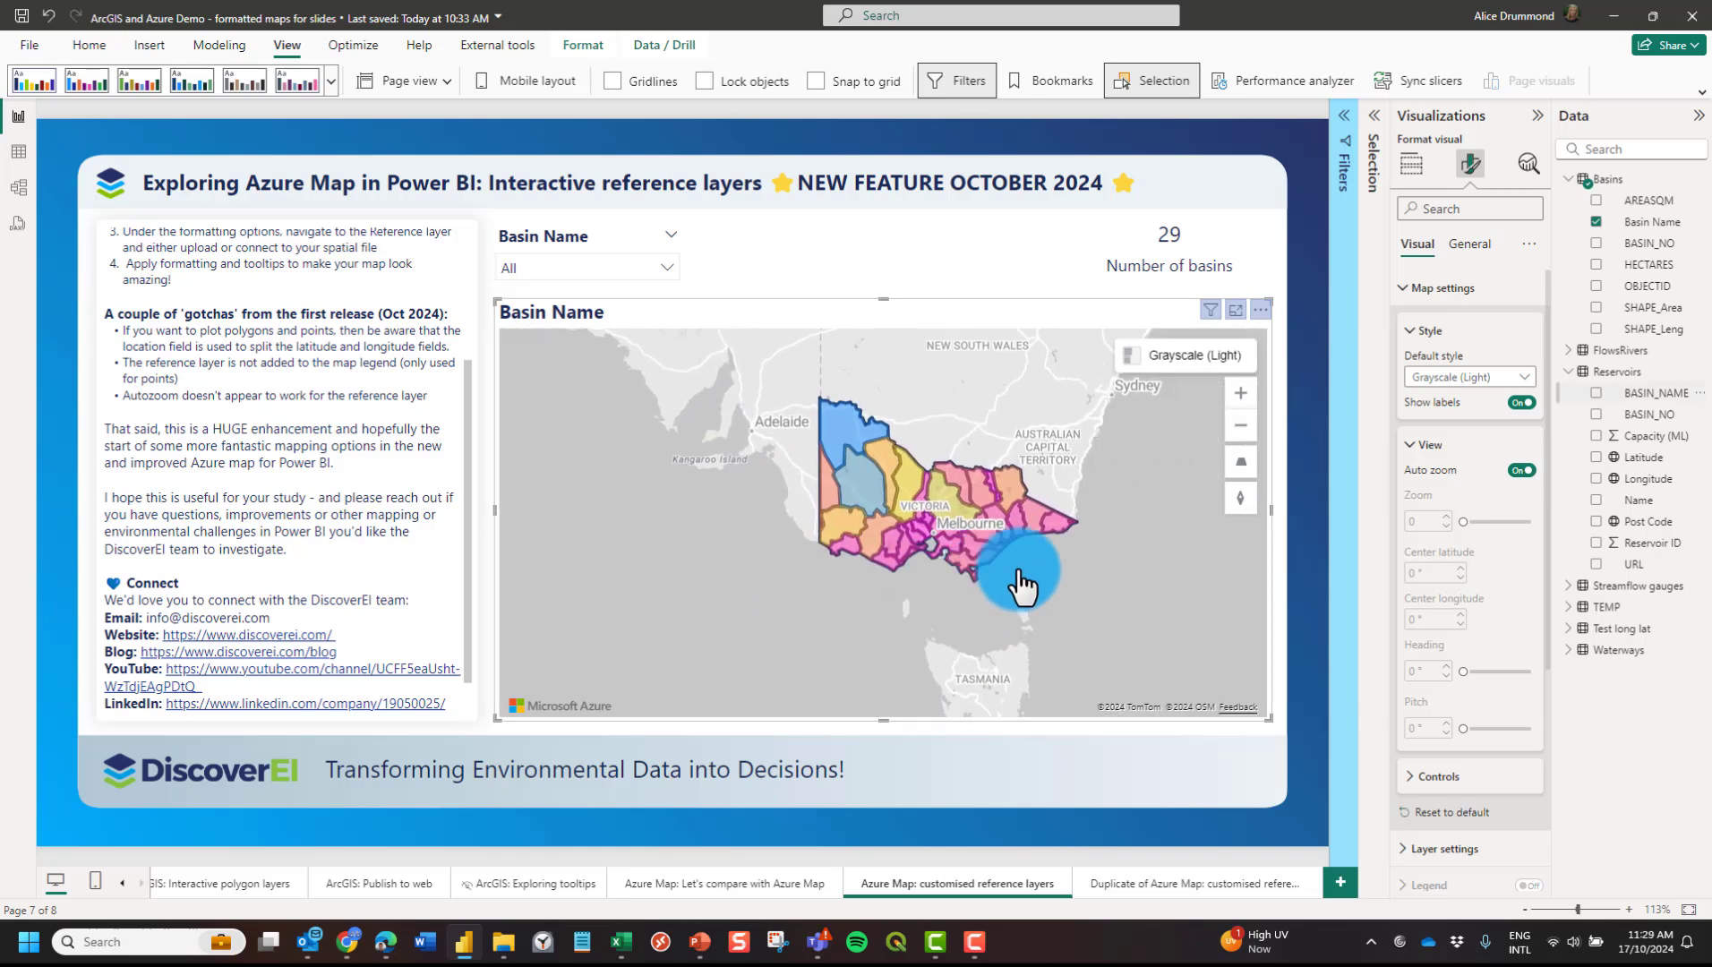
{"action": "left_click", "coordinate": [1519, 473]}
Pan and zoom the map to frame Victoria's basins, then collapse Map settings.
{"action": "left_click_drag", "start_coordinate": [1181, 605], "coordinate": [976, 616]}
{"action": "scroll", "coordinate": [962, 548], "scroll_direction": "up", "scroll_amount": 5}
{"action": "scroll", "coordinate": [976, 616], "scroll_direction": "up", "scroll_amount": 3}
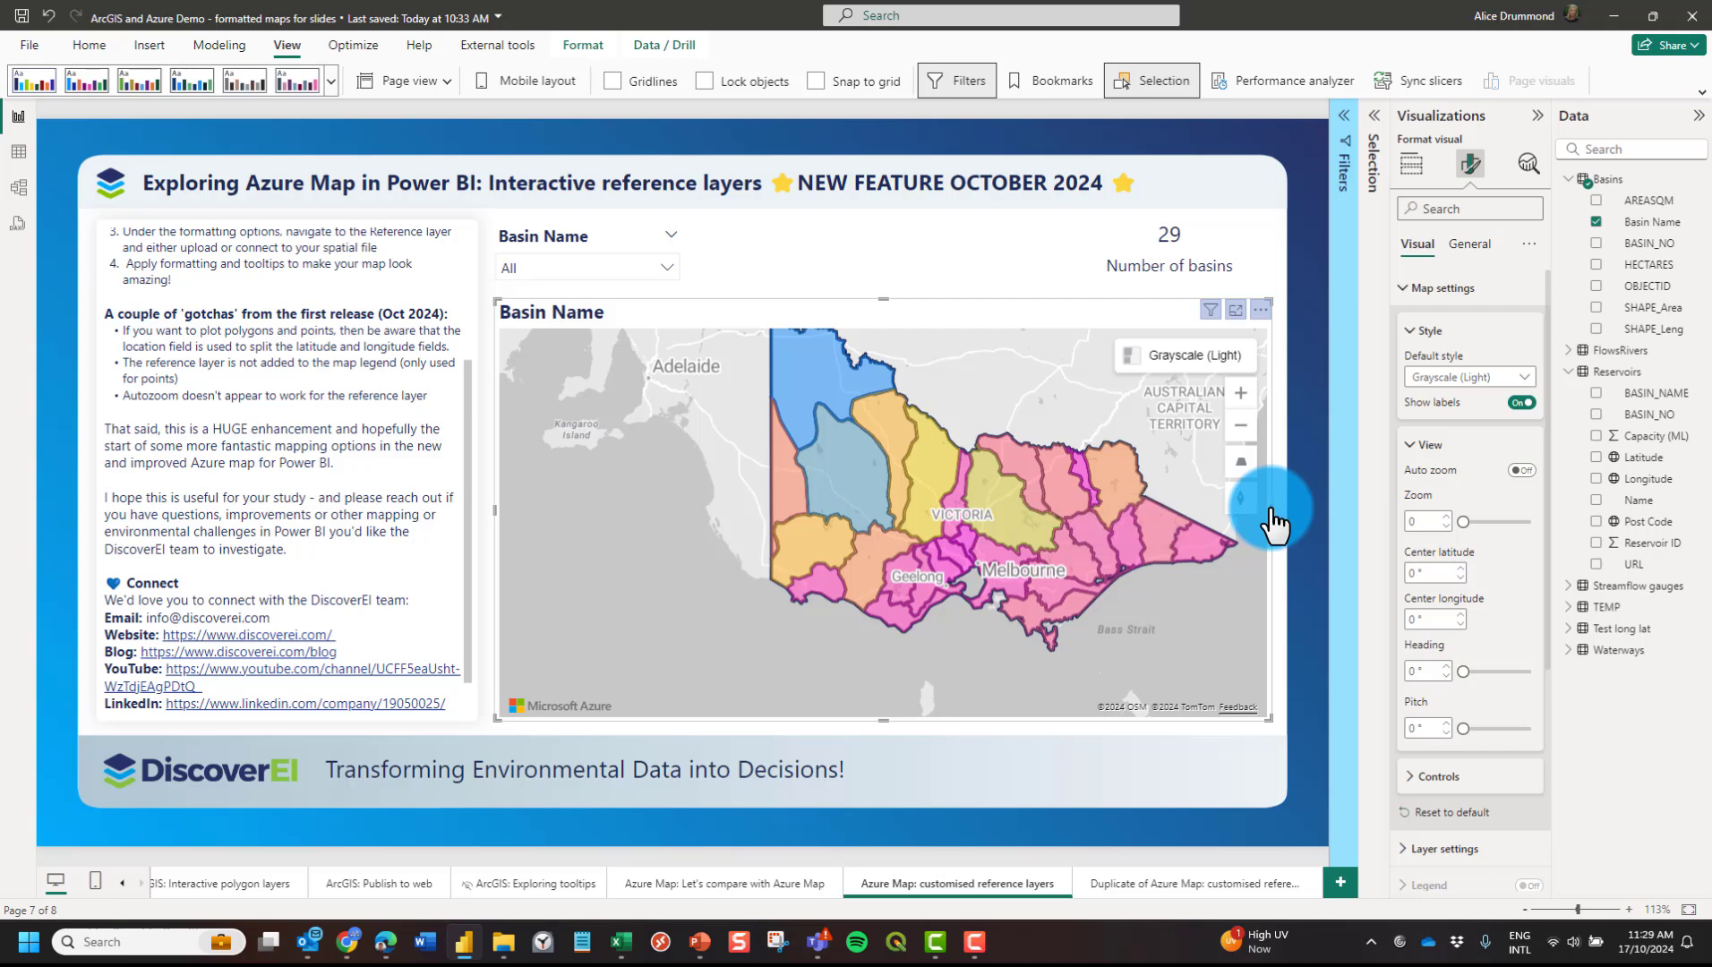
{"action": "left_click_drag", "start_coordinate": [1051, 371], "coordinate": [1016, 425]}
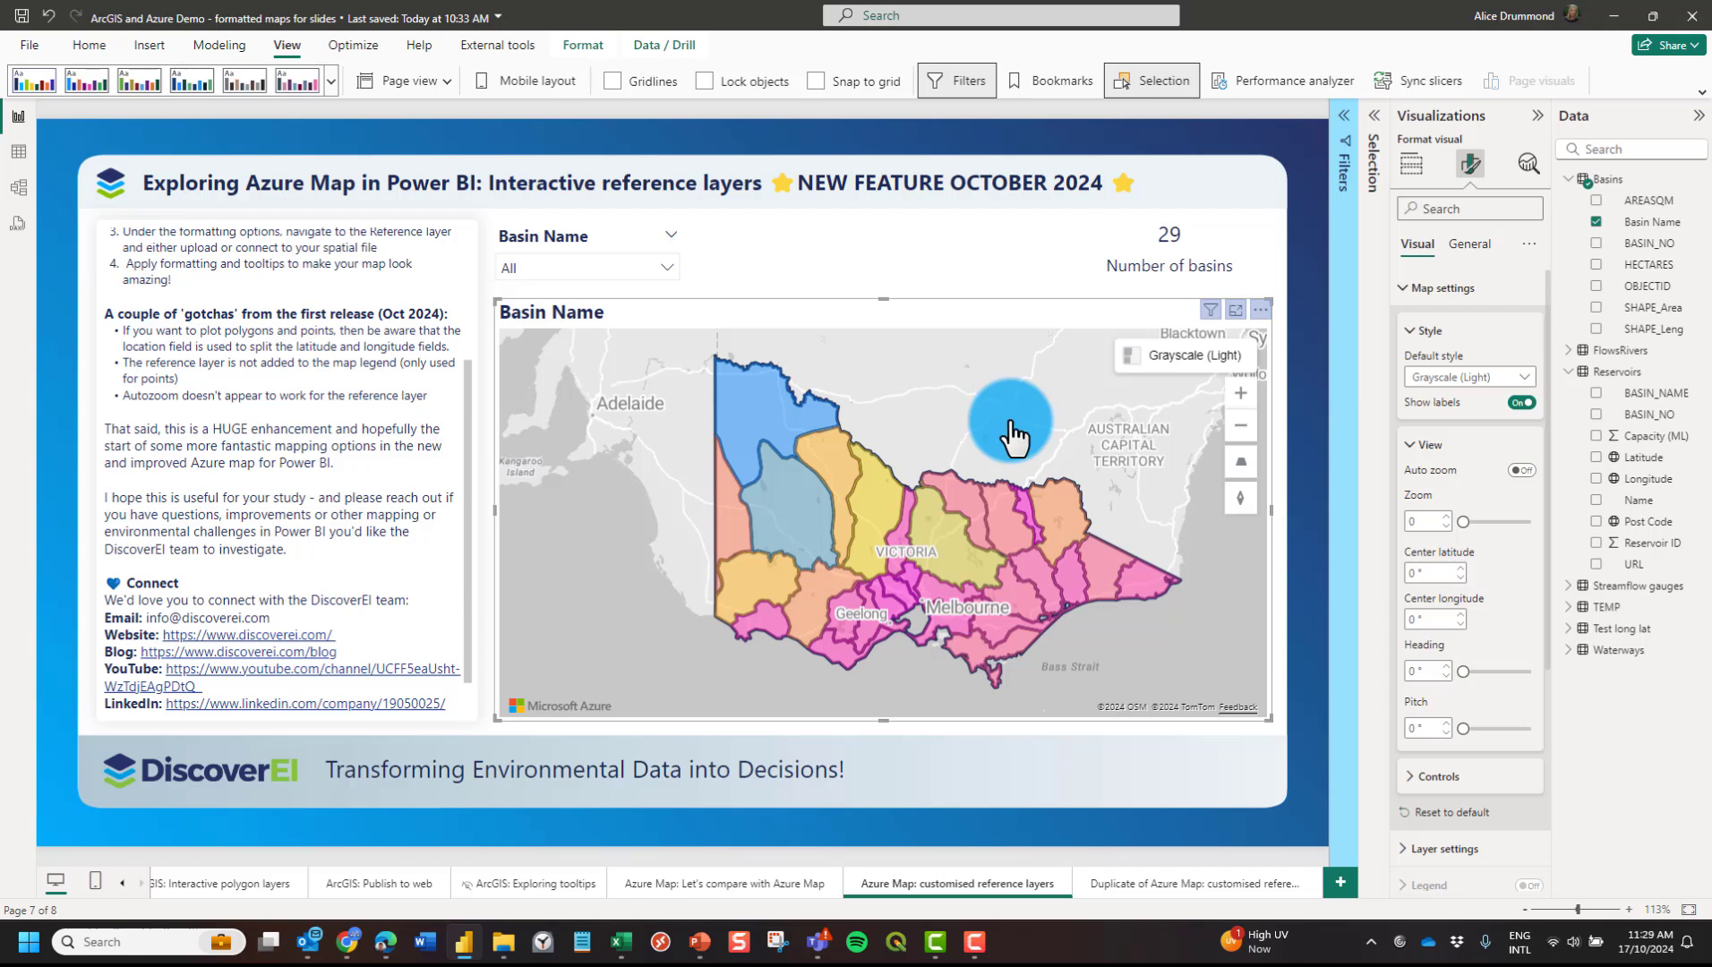
{"action": "left_click", "coordinate": [1491, 463]}
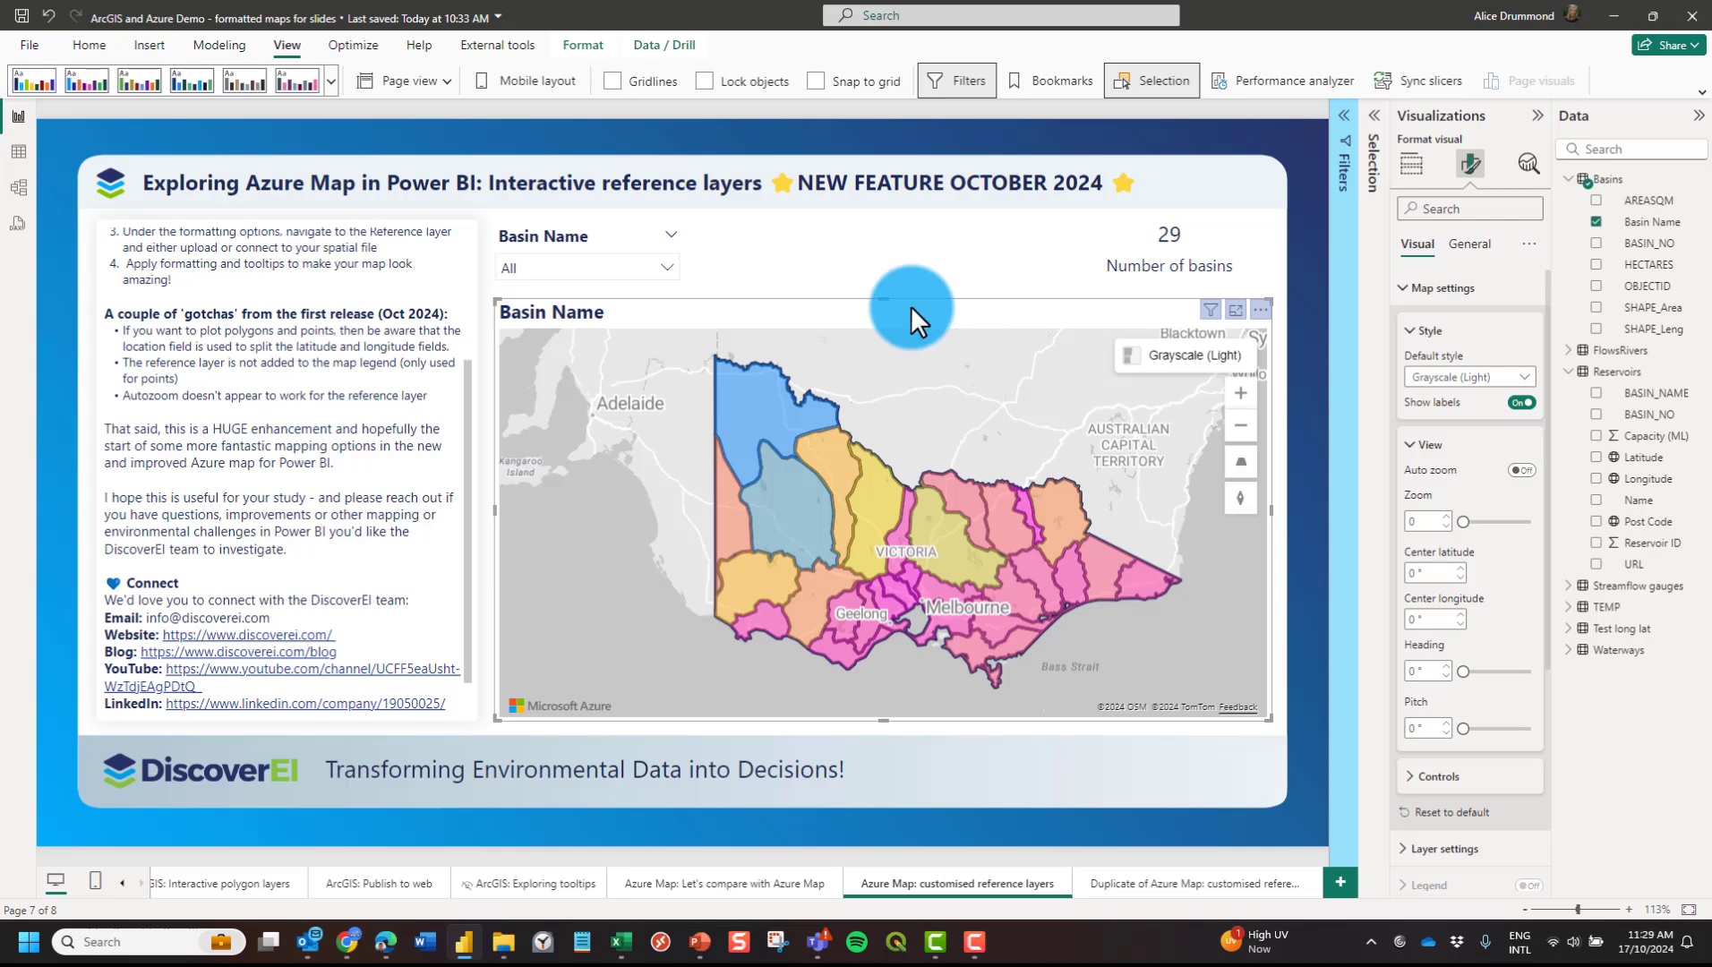
{"action": "left_click", "coordinate": [1424, 288]}
{"action": "left_click", "coordinate": [1423, 169]}
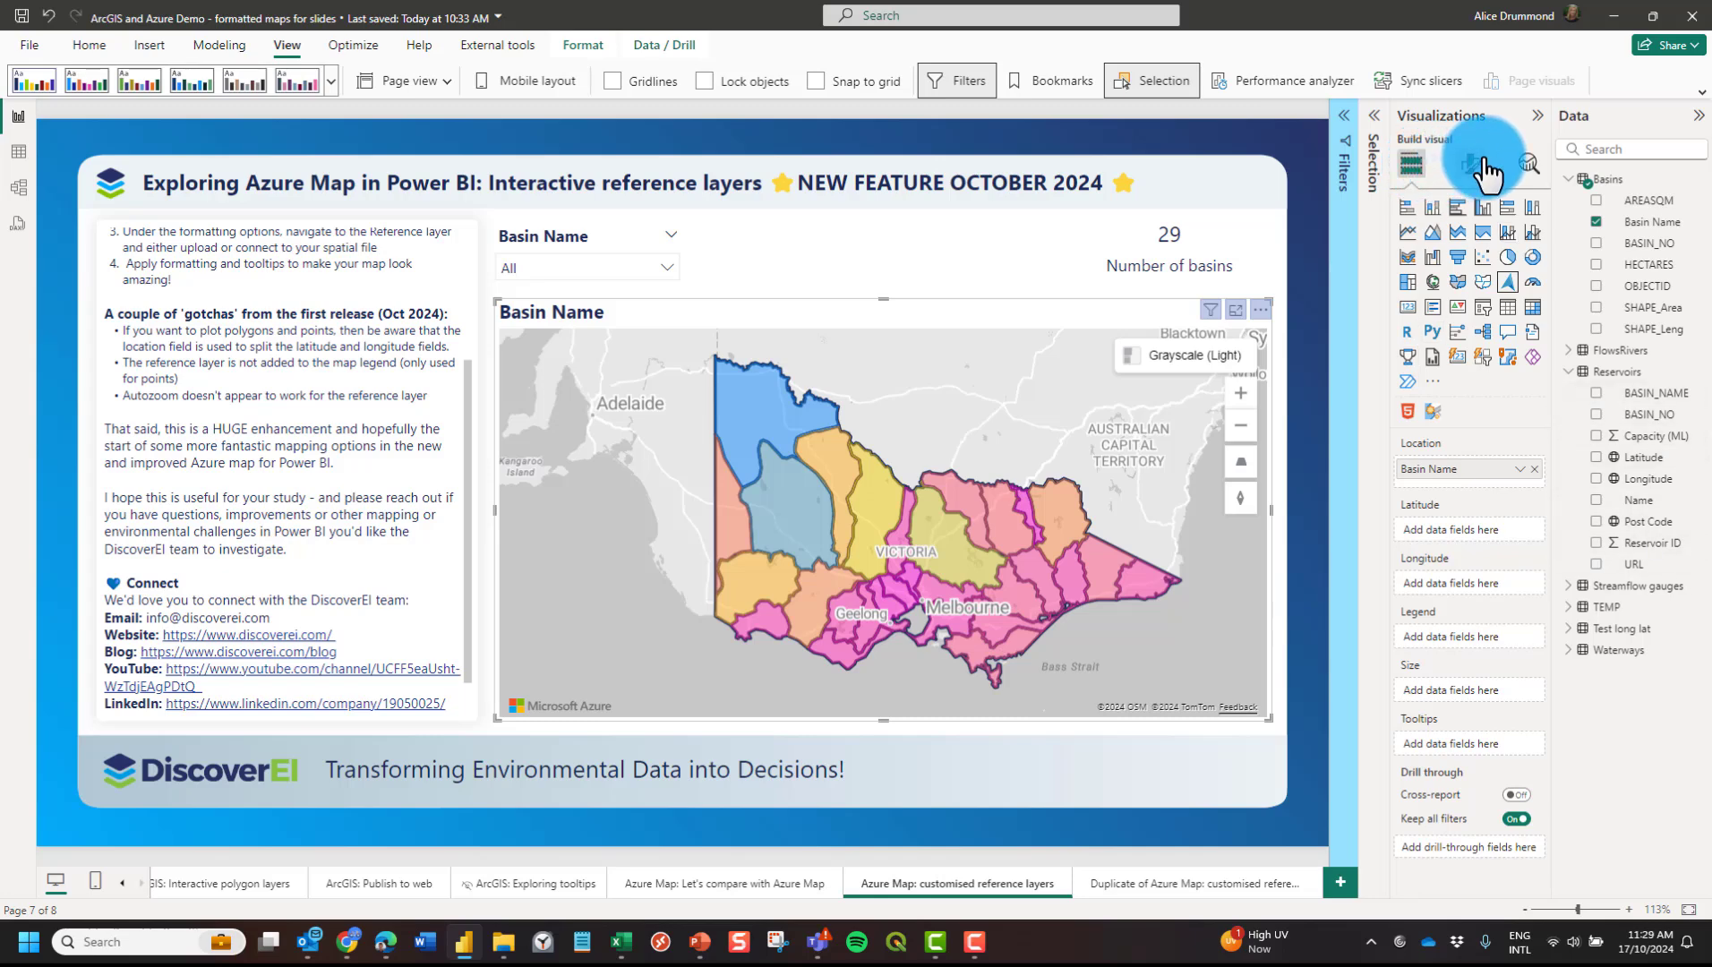
Use HECTARES as the basin map's Legend field.
{"action": "left_click", "coordinate": [1473, 163]}
{"action": "left_click", "coordinate": [1411, 164]}
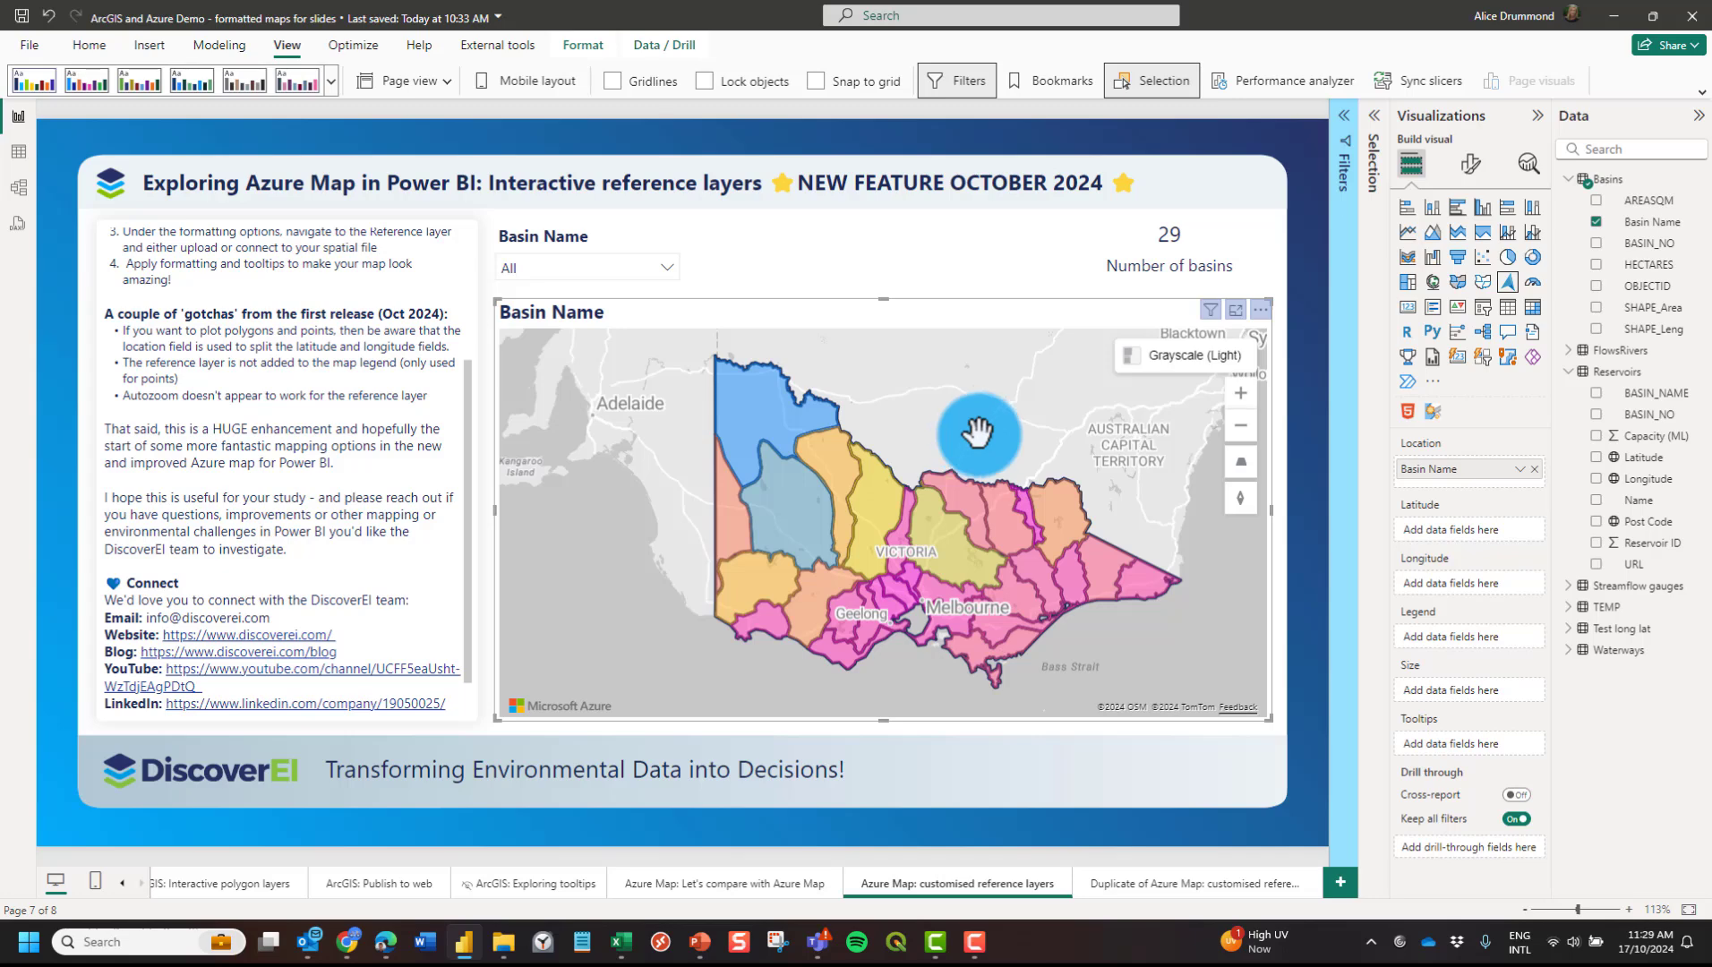
{"action": "left_click_drag", "start_coordinate": [1671, 279], "coordinate": [1498, 637]}
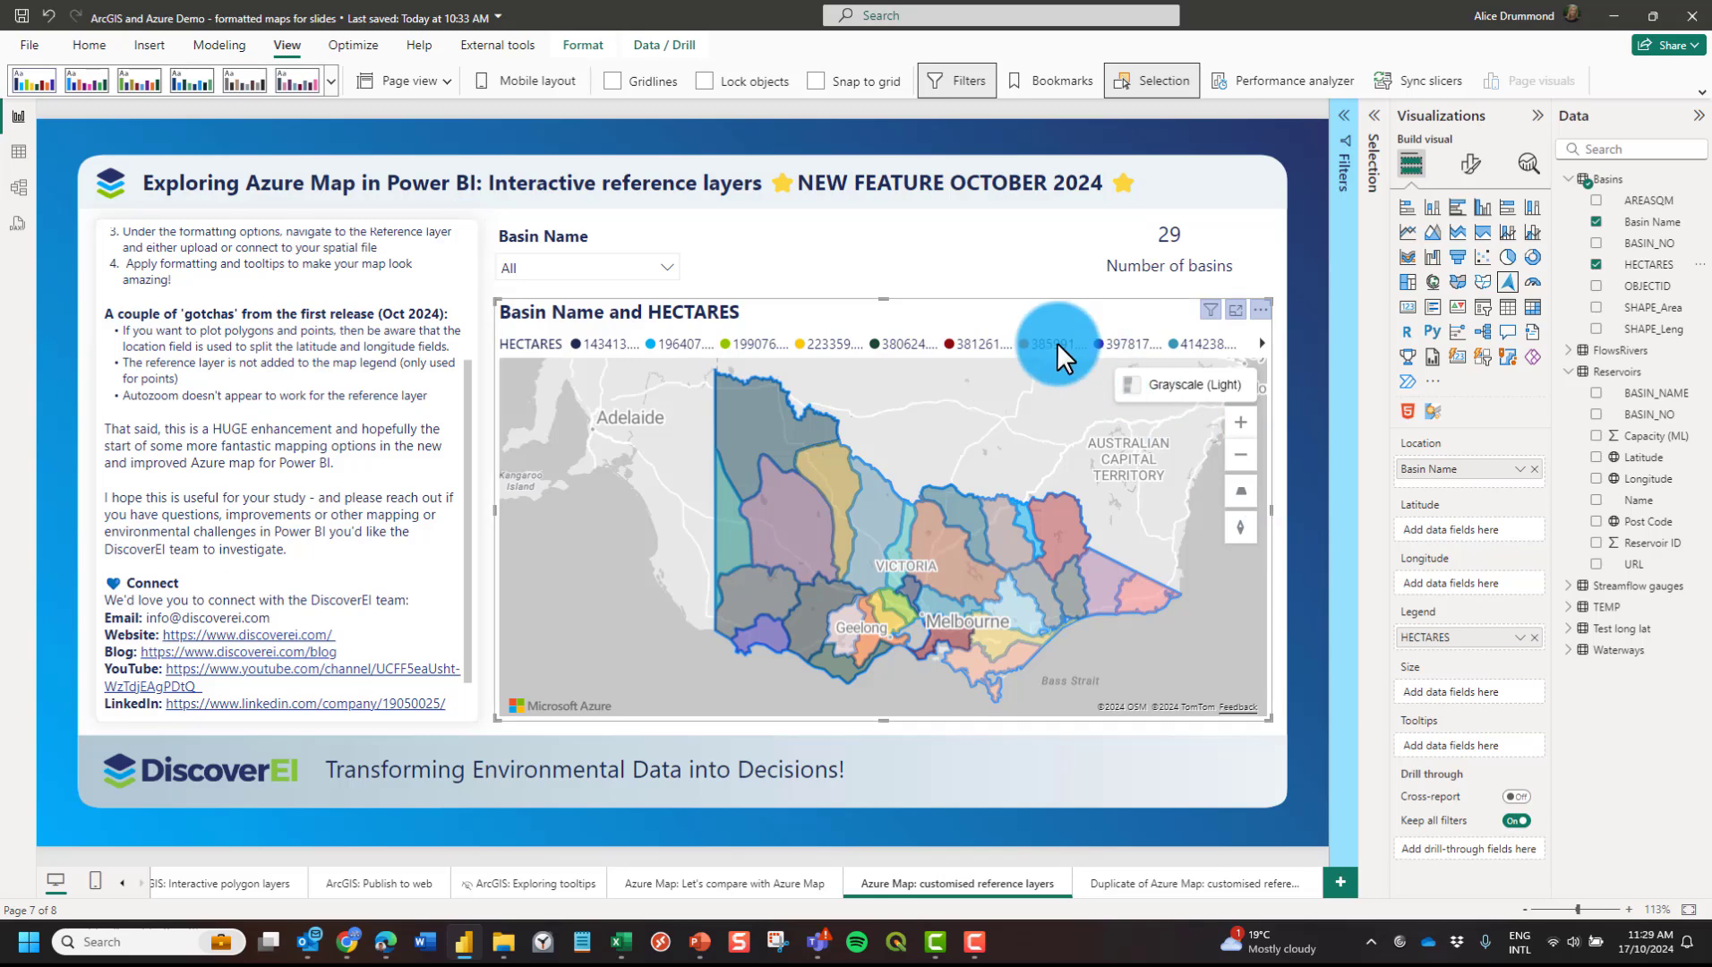
Review the Legend and the reference layer's per-value polygon colours in Format visual.
{"action": "left_click", "coordinate": [1469, 164]}
{"action": "left_click", "coordinate": [1424, 360]}
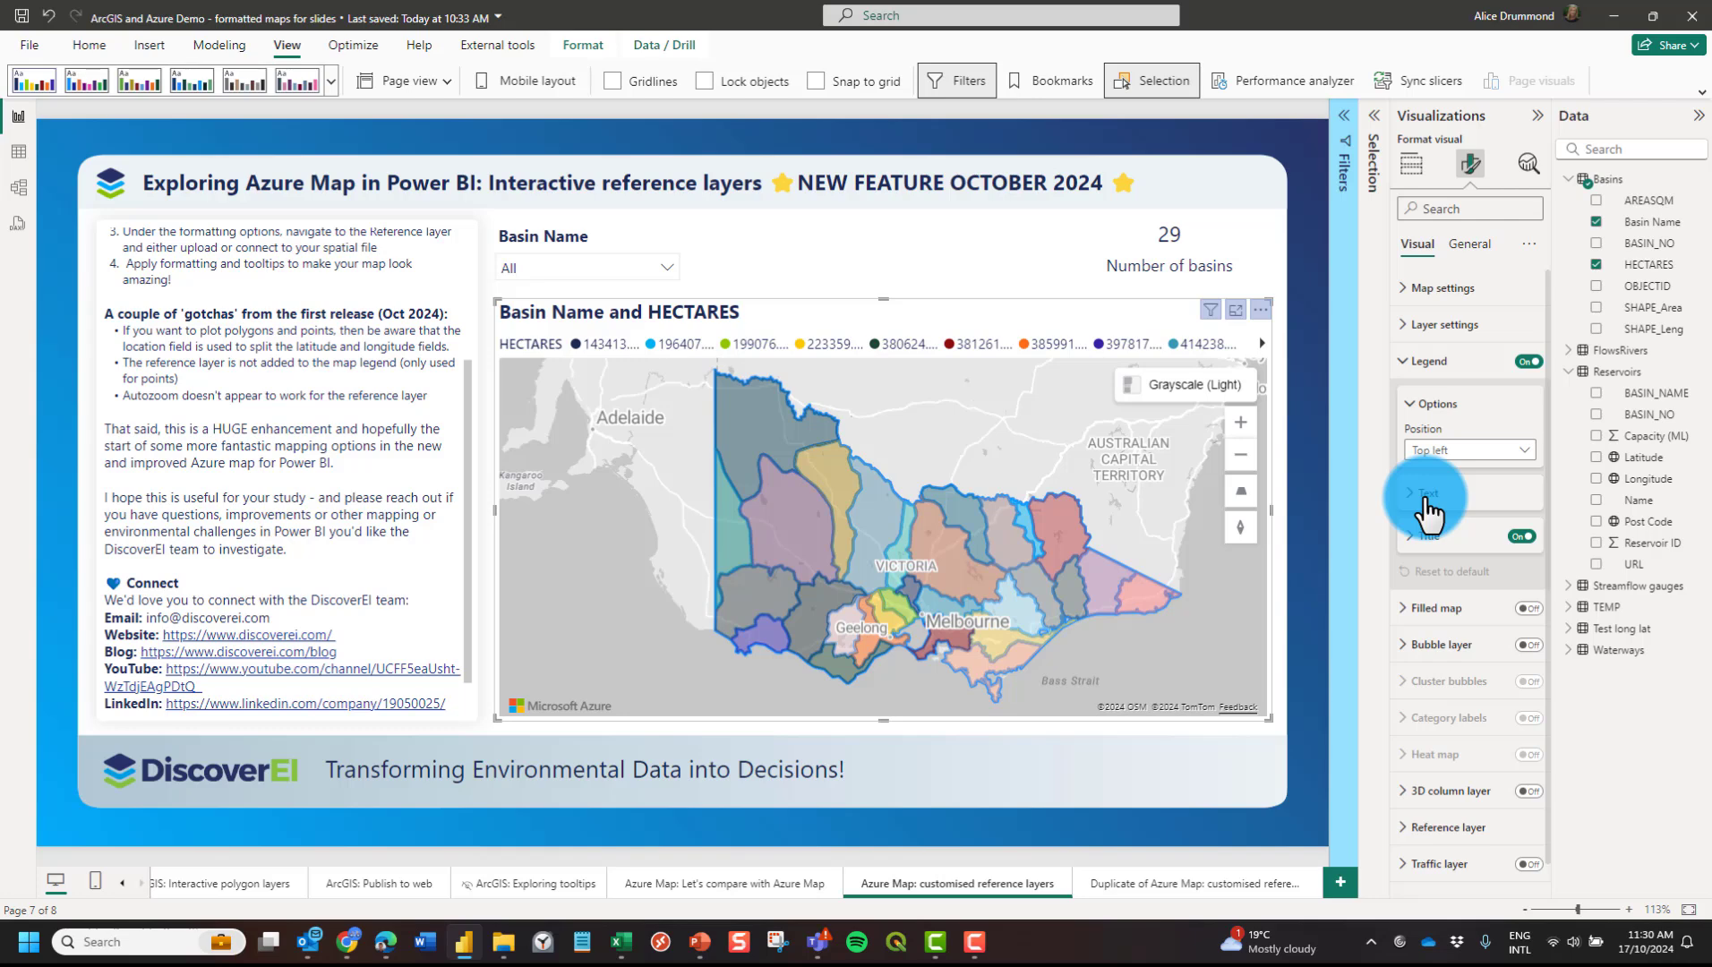
{"action": "left_click", "coordinate": [1437, 827]}
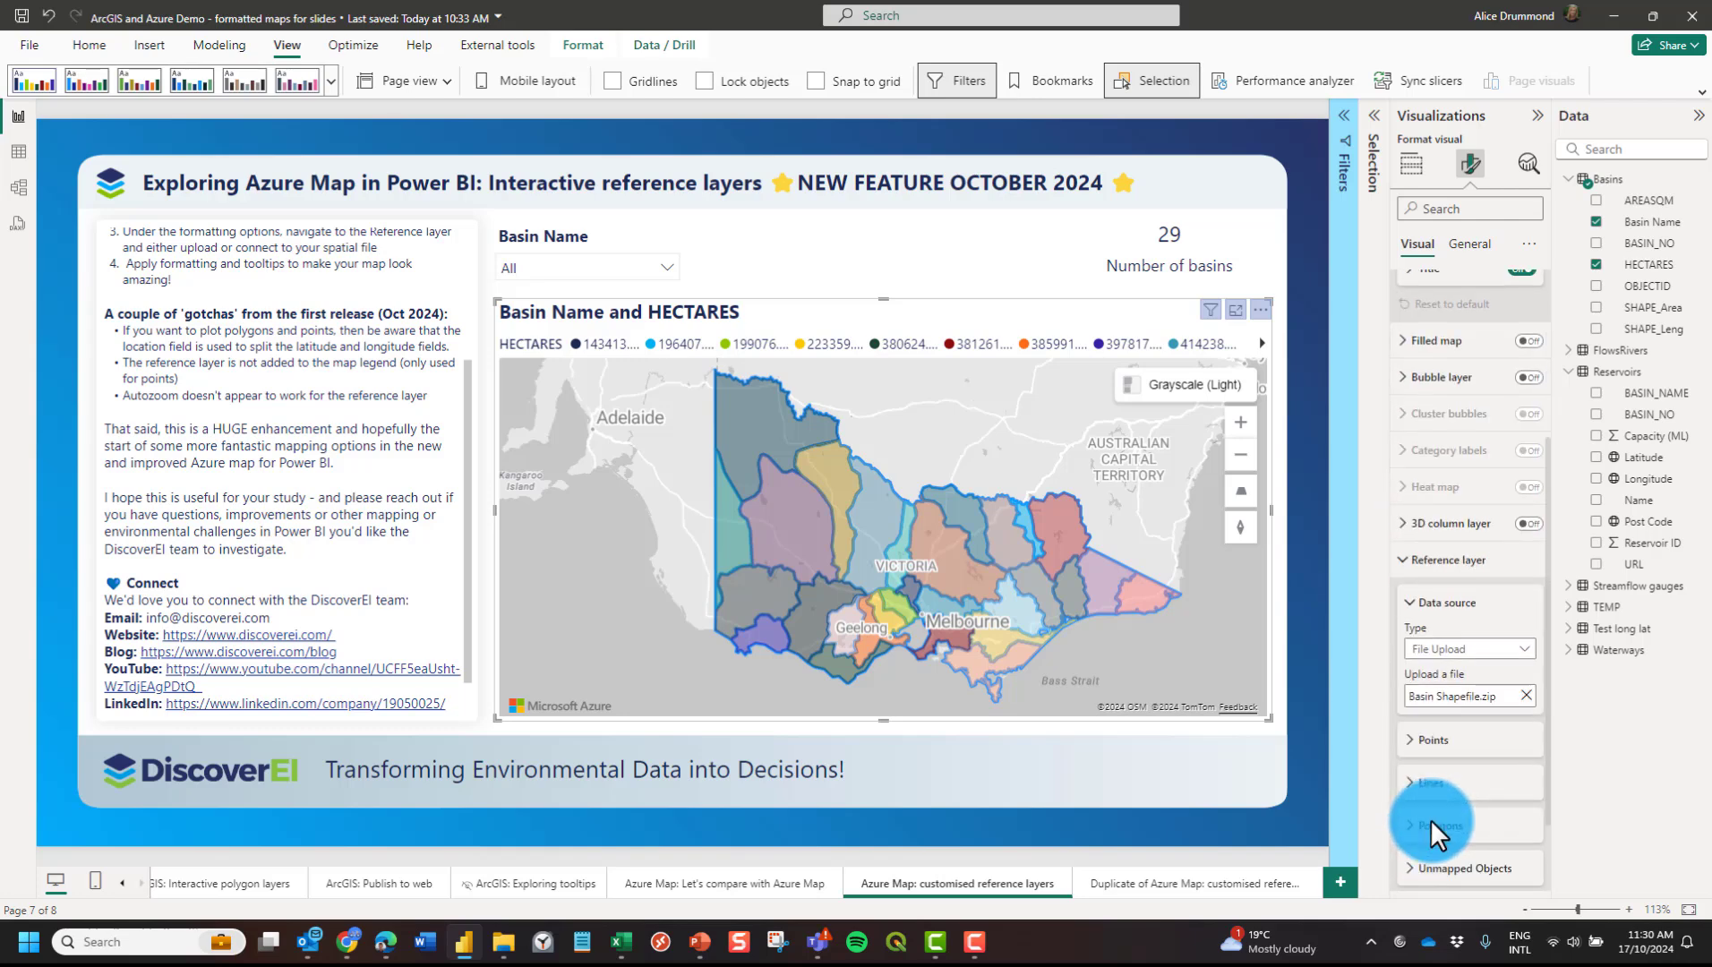
{"action": "left_click", "coordinate": [1437, 825]}
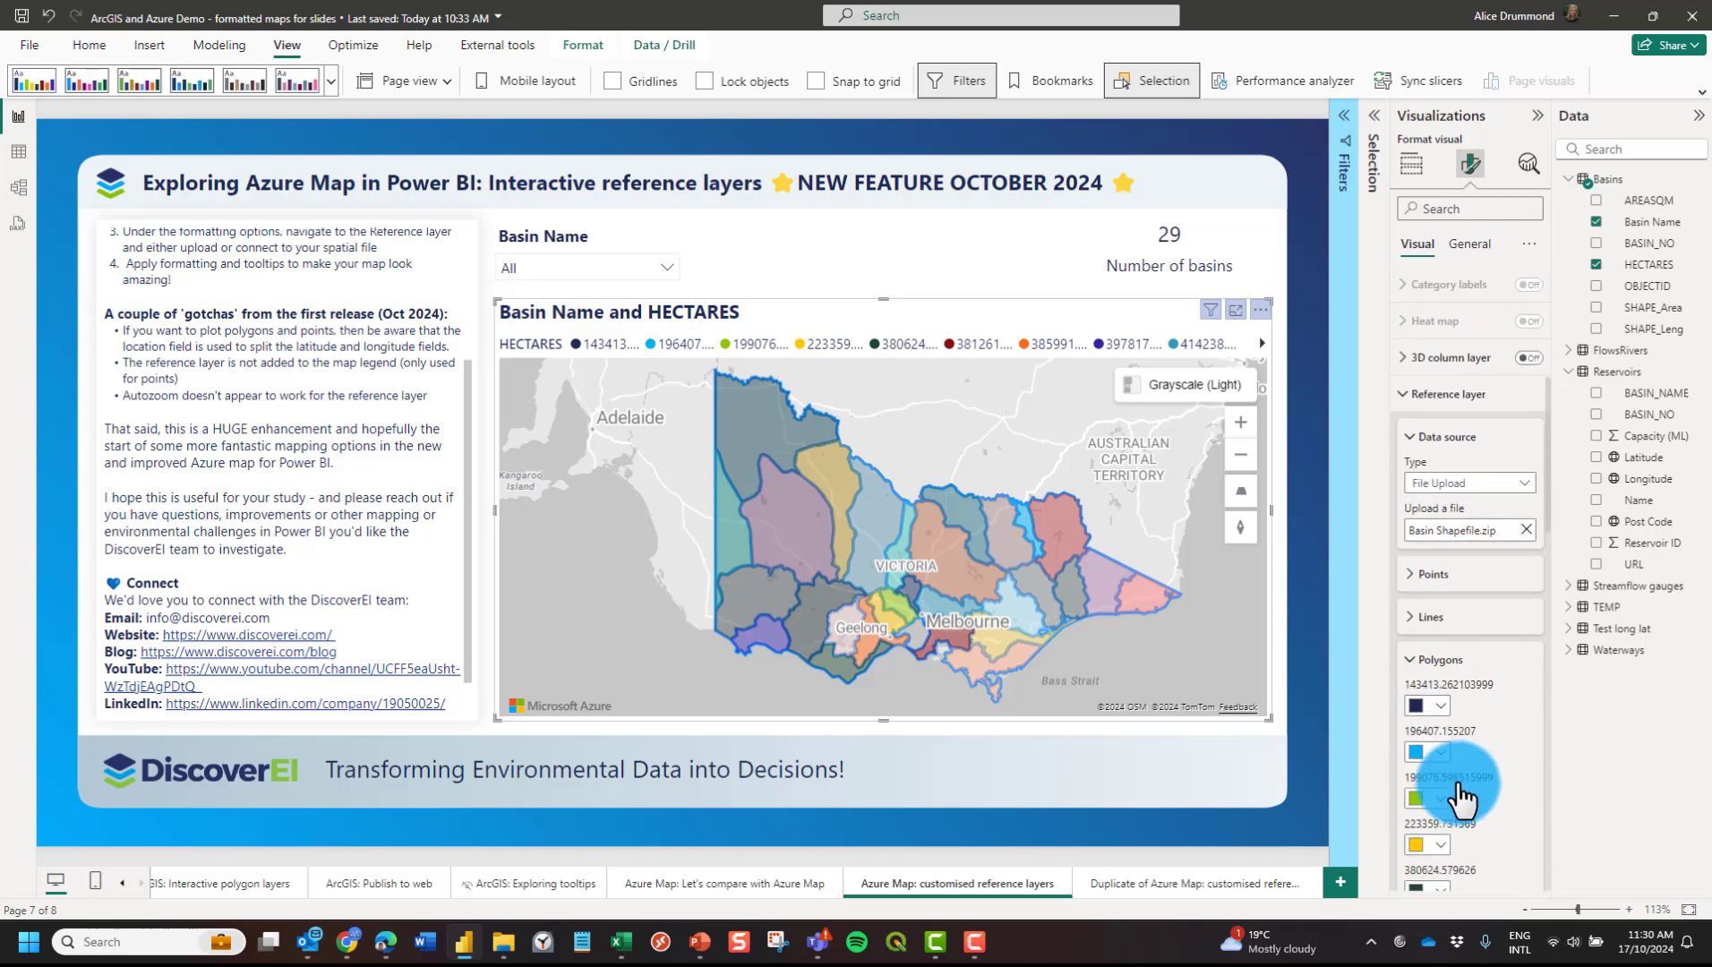
{"action": "scroll", "coordinate": [1494, 716], "scroll_direction": "down", "scroll_amount": 9}
{"action": "scroll", "coordinate": [1493, 716], "scroll_direction": "down", "scroll_amount": 10}
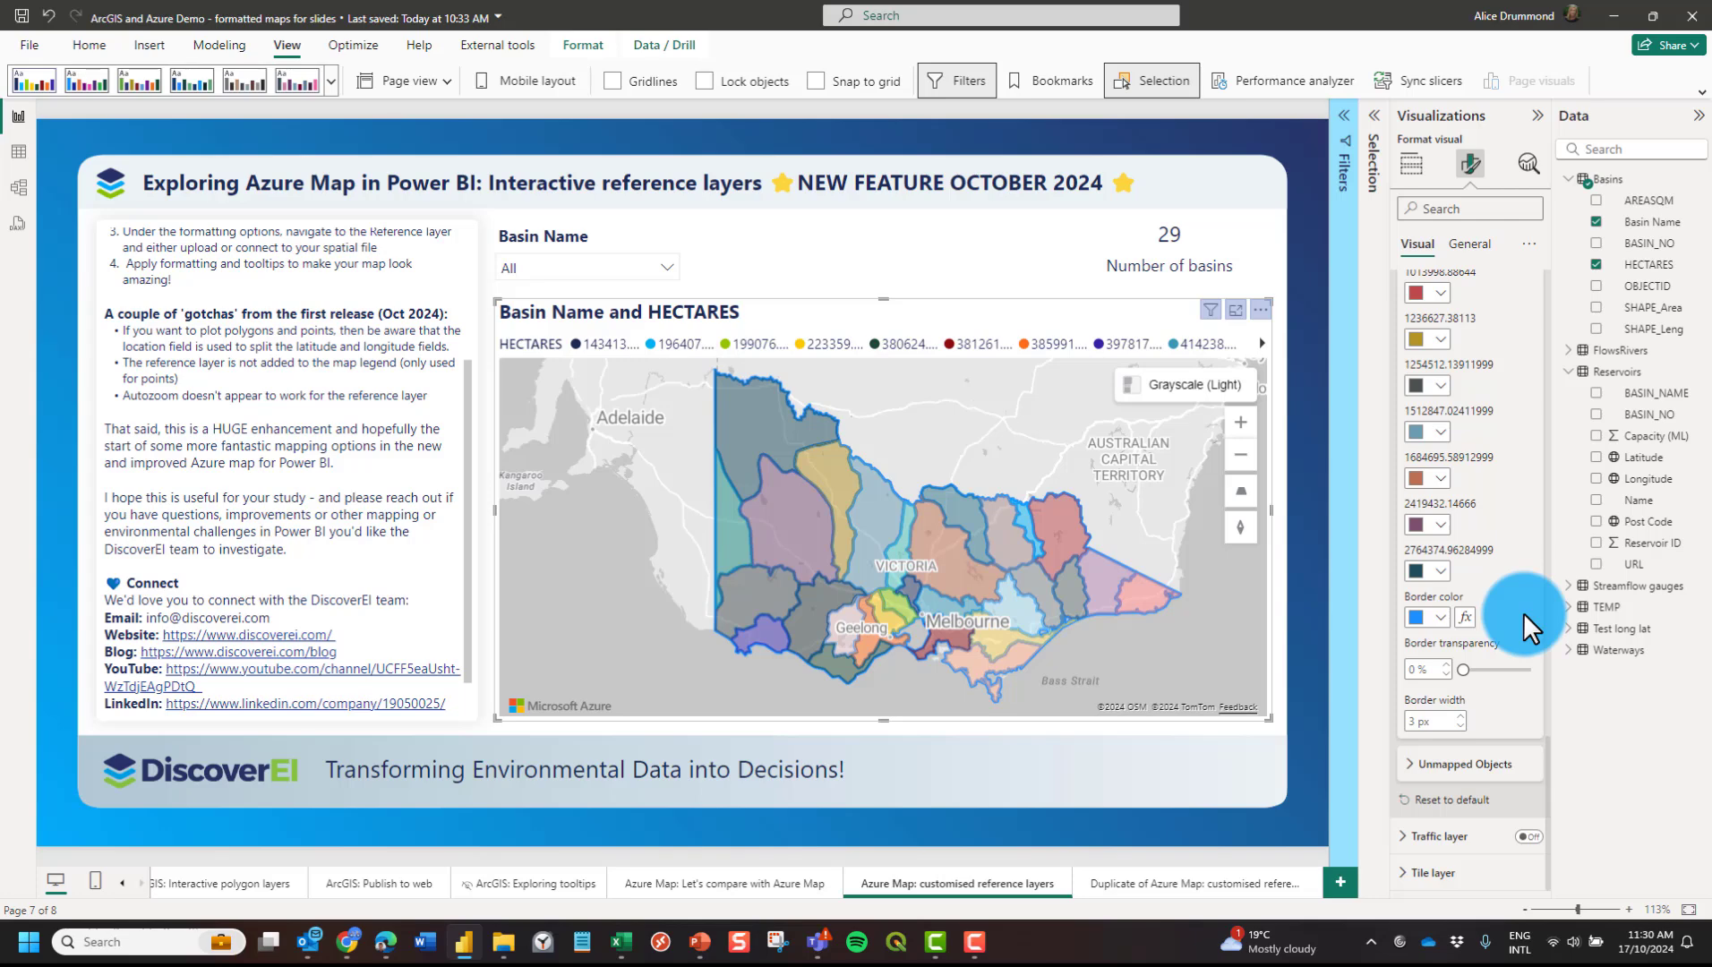
{"action": "left_click", "coordinate": [1411, 163]}
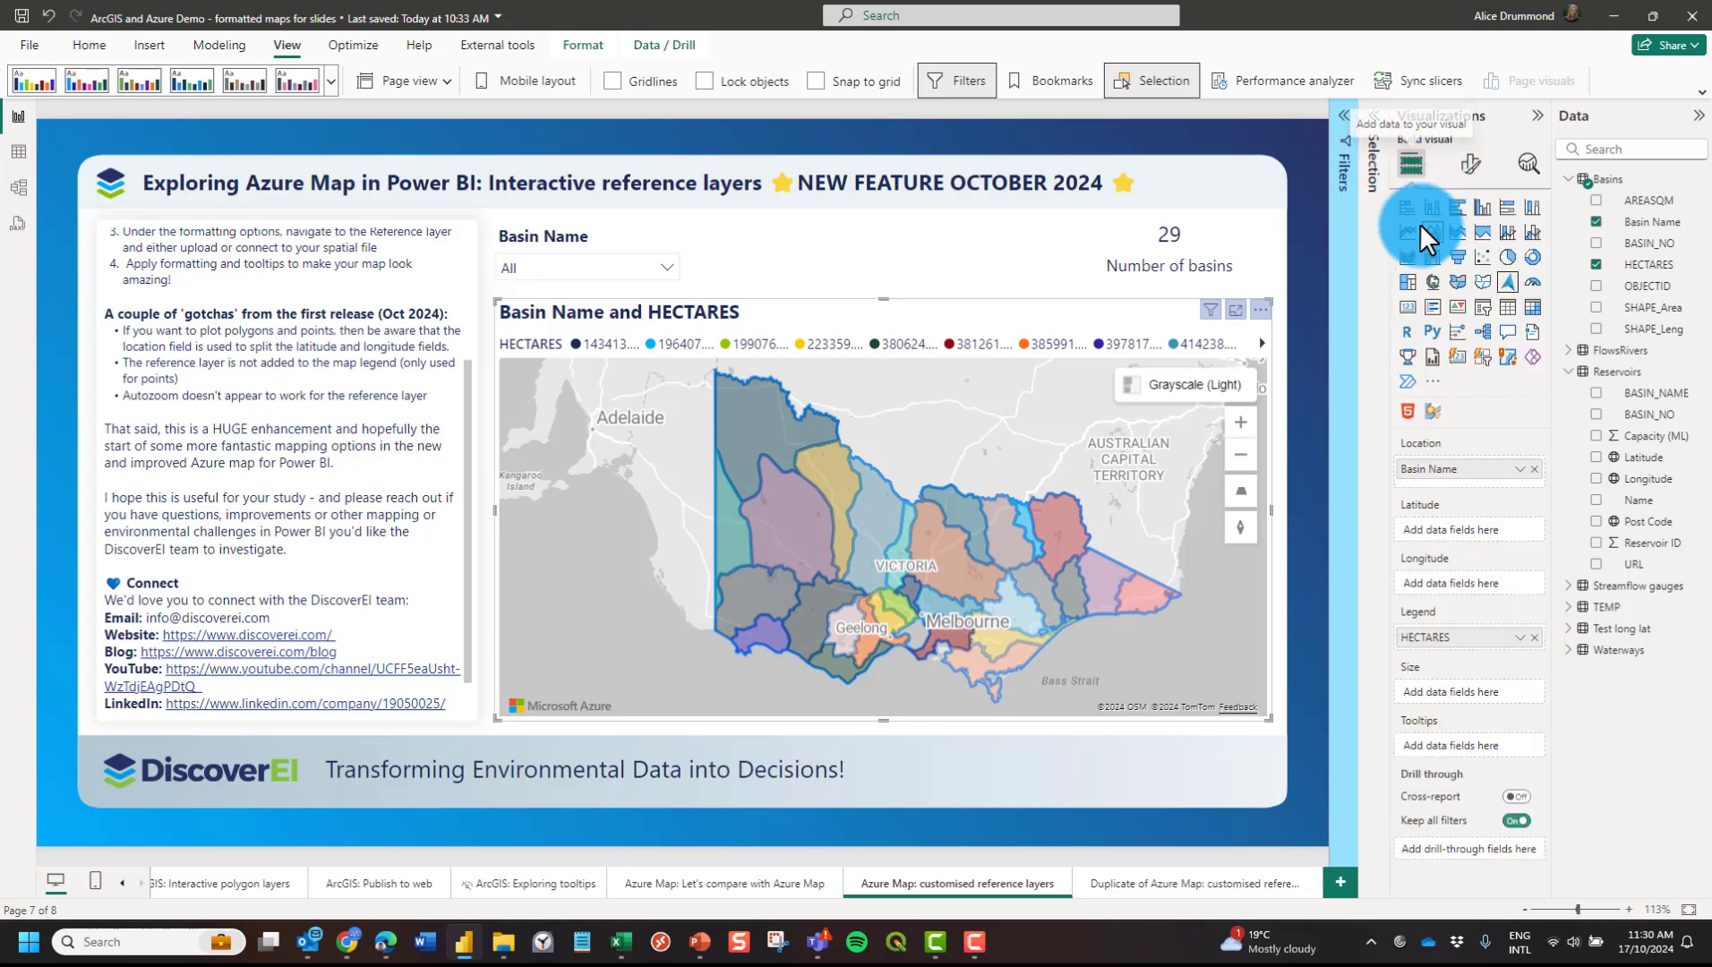
Remove HECTARES from the basin map's Legend well, leaving Basin Name as the only field.
{"action": "left_click", "coordinate": [1533, 637]}
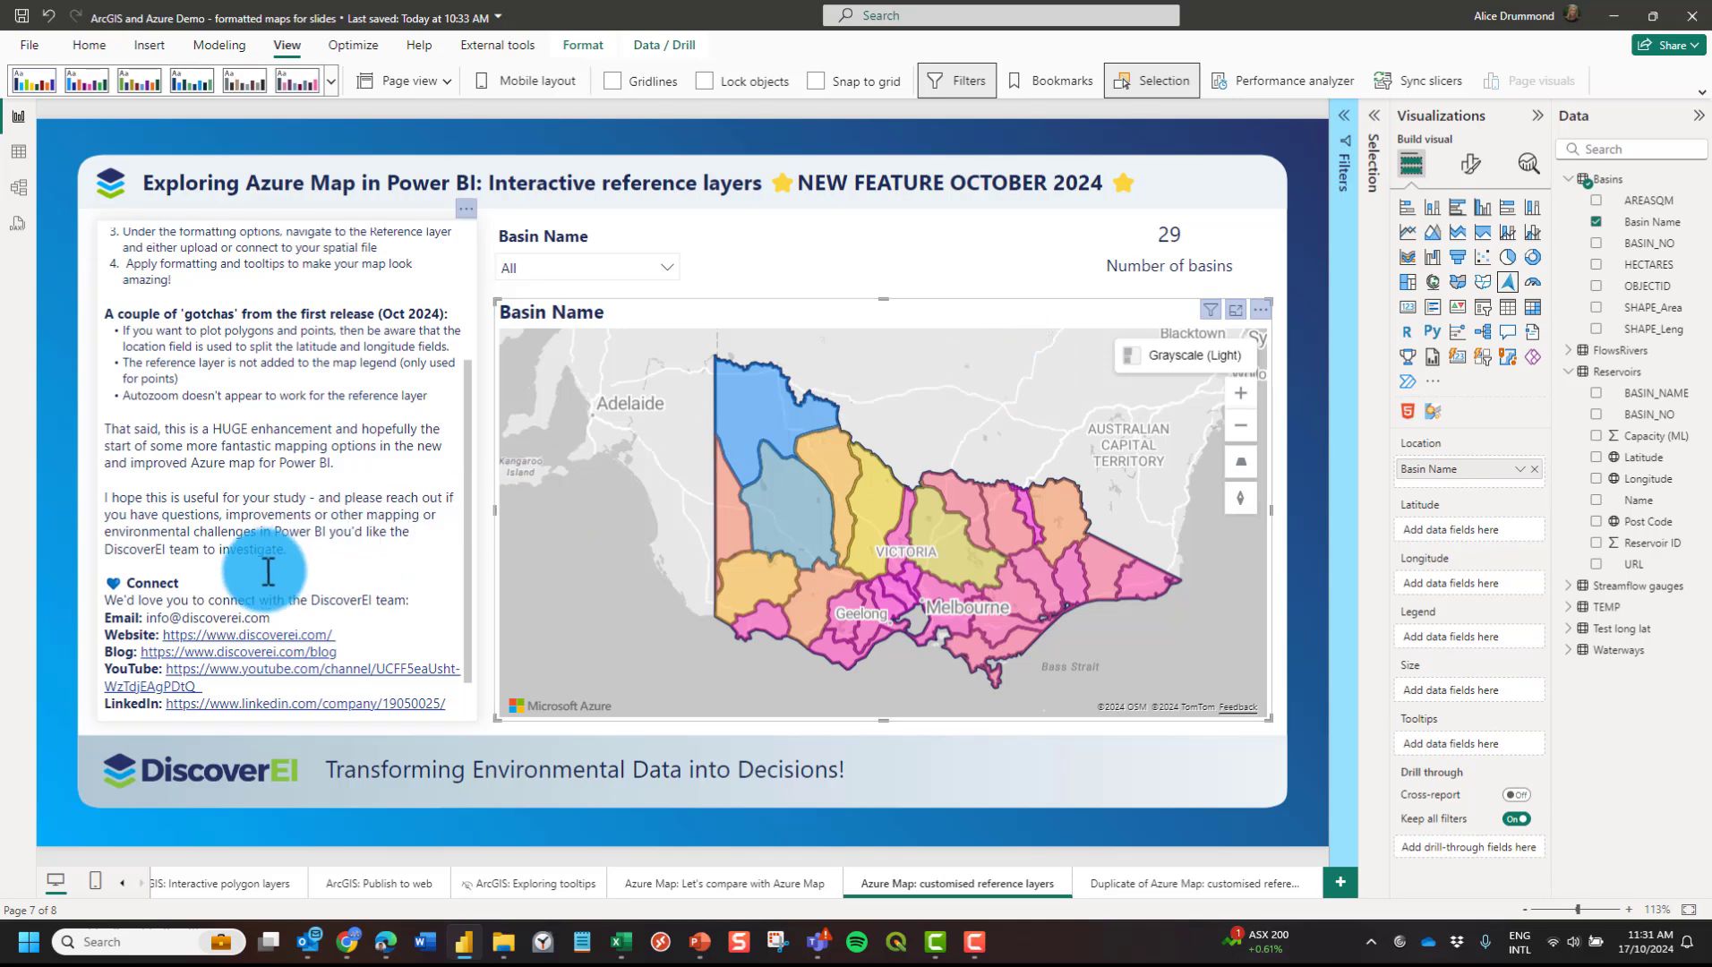
{"action": "scroll", "coordinate": [268, 571], "scroll_direction": "down", "scroll_amount": 2}
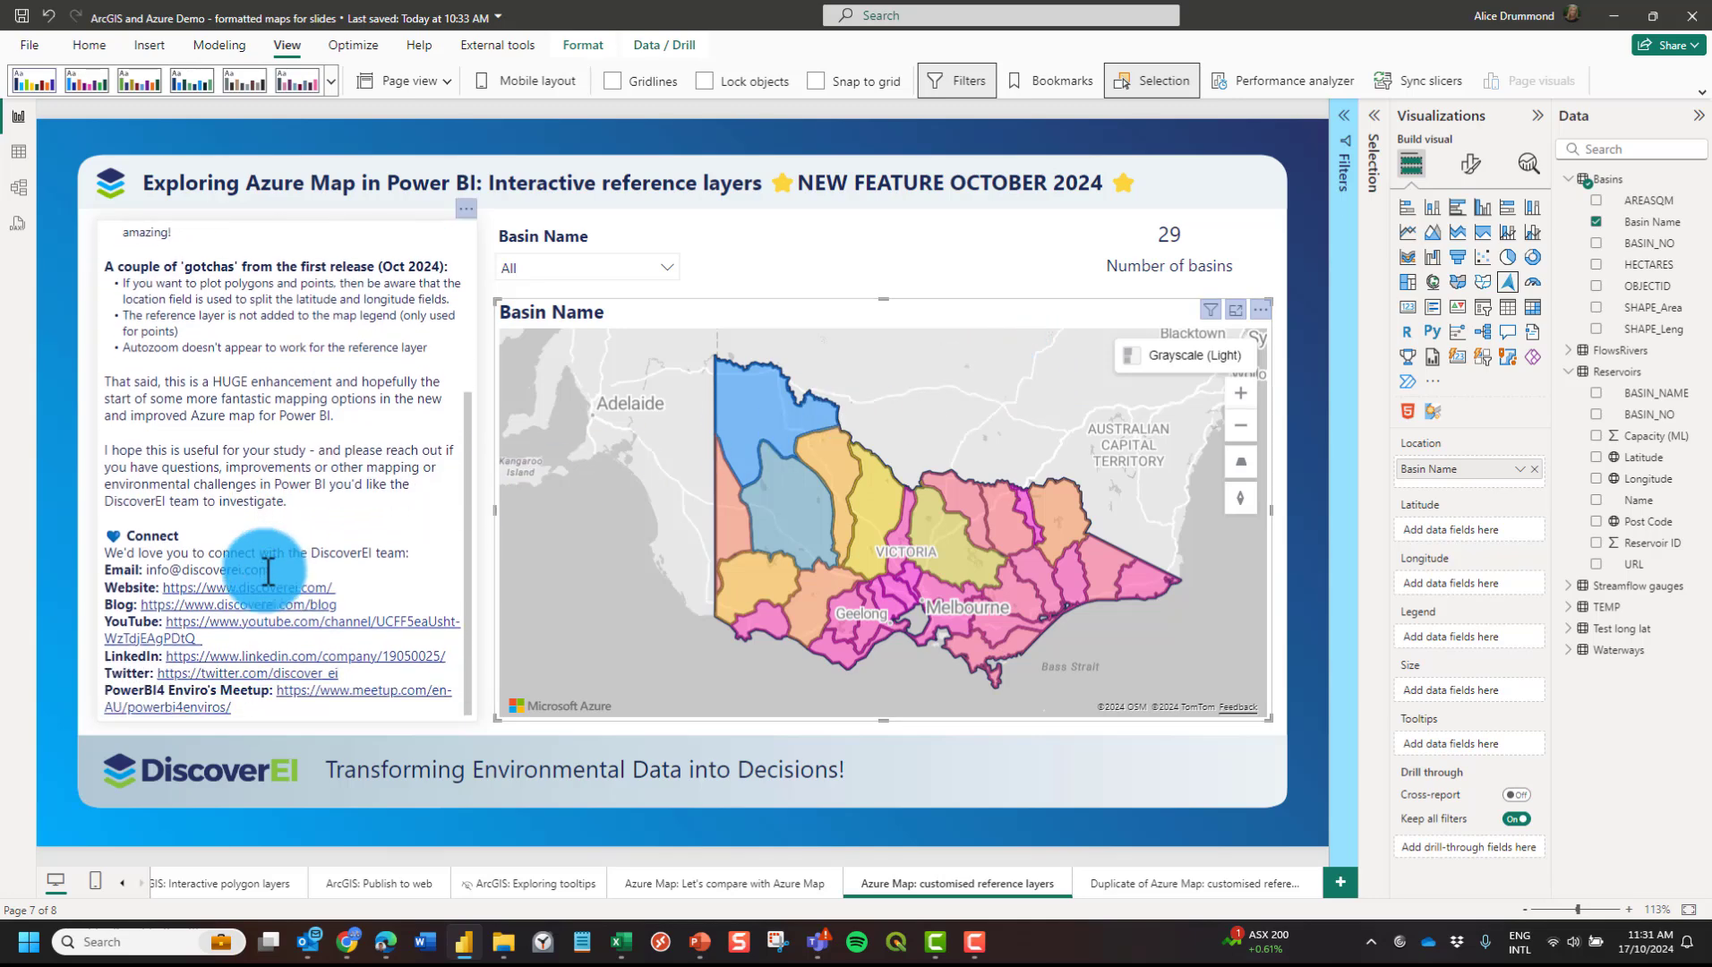